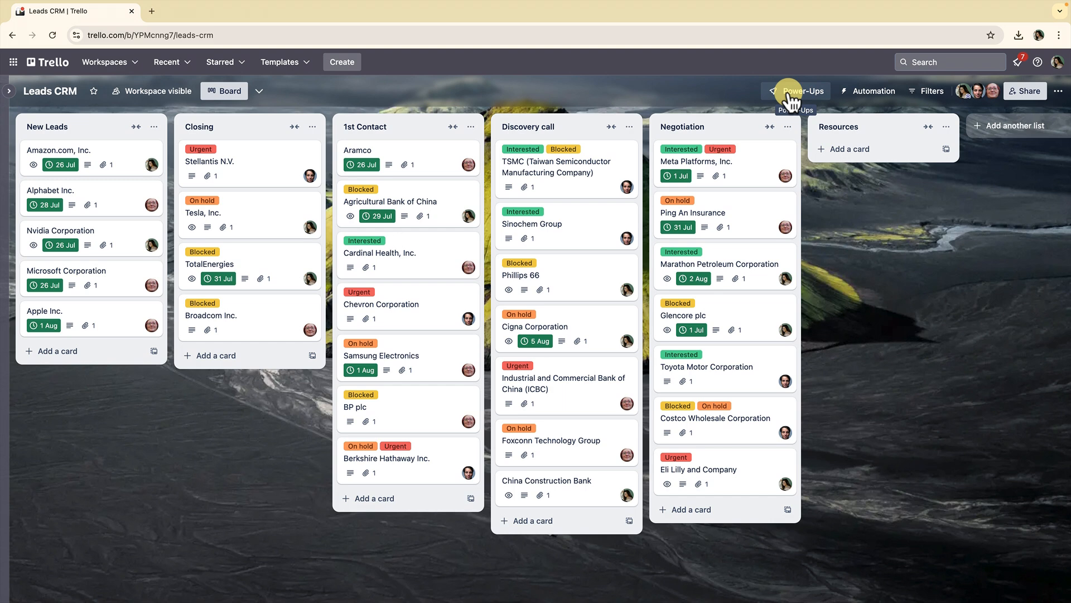
Find the Exports for Trello by Blue Cat (CSV, Excel) Power-Up and add it to the Leads CRM board
{"action": "left_click", "coordinate": [790, 95]}
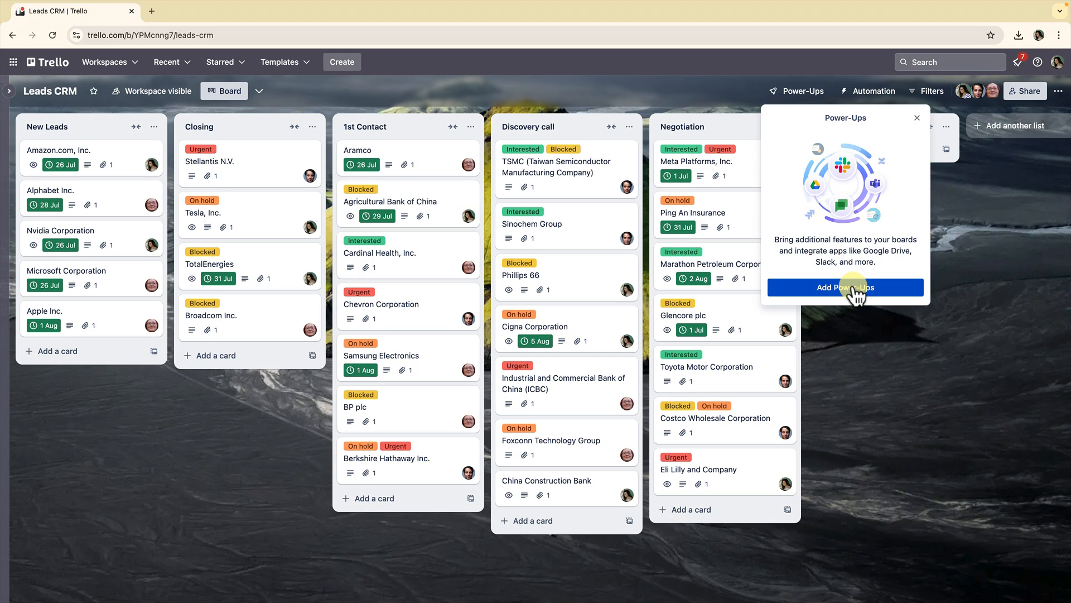
{"action": "left_click", "coordinate": [852, 287]}
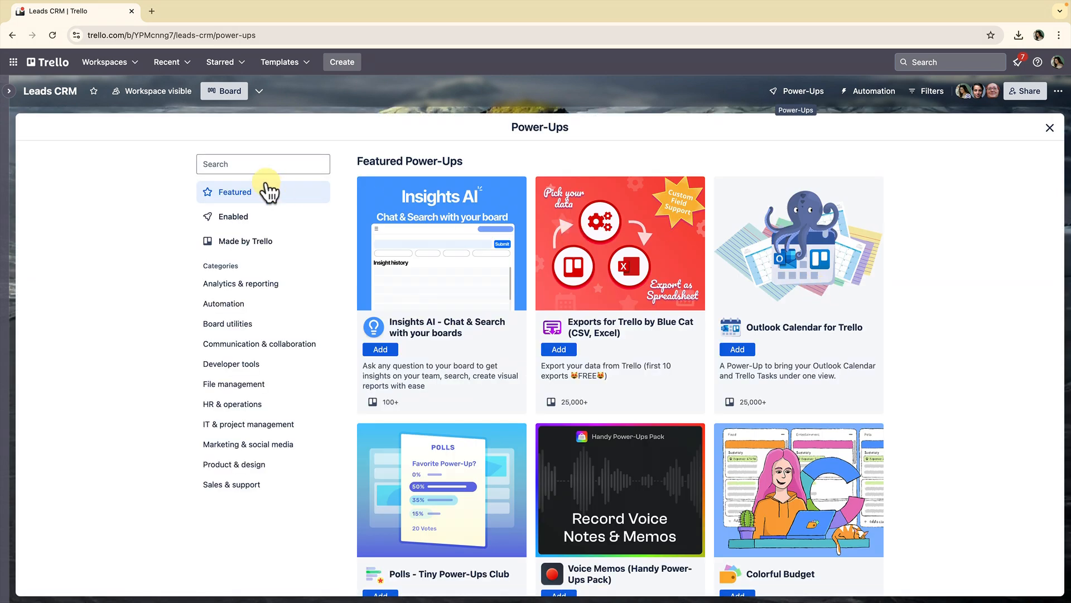
{"action": "left_click", "coordinate": [258, 163]}
{"action": "type", "text": "Expo"}
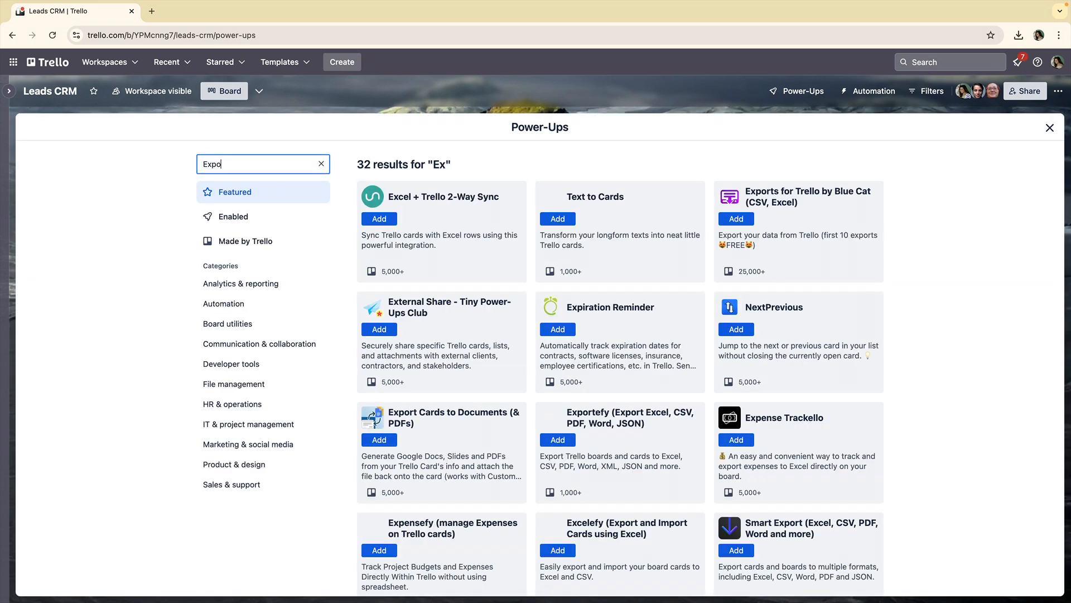
{"action": "type", "text": "rts"}
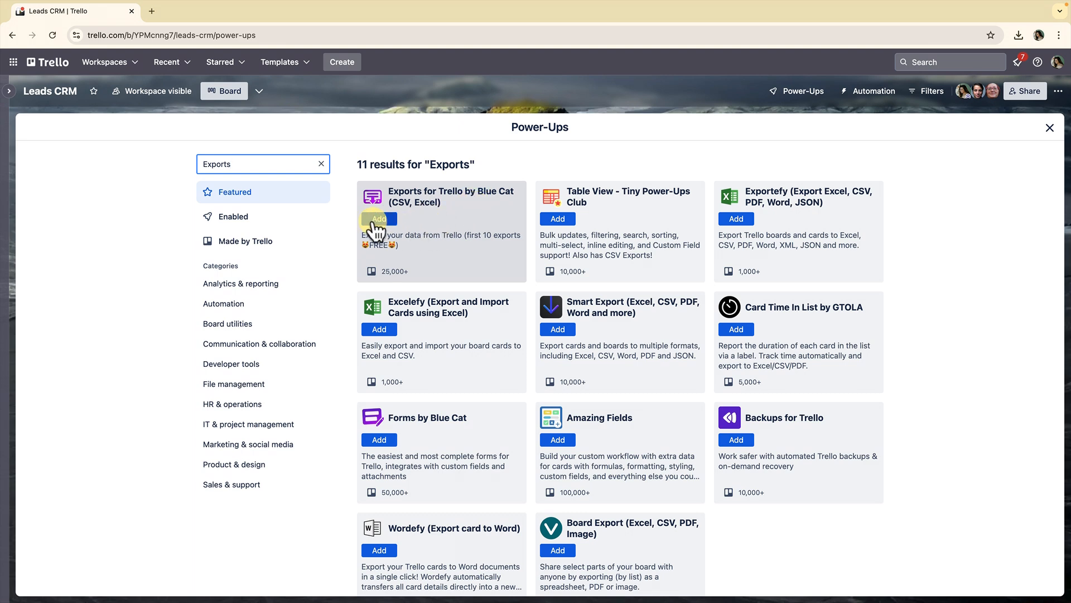
{"action": "left_click", "coordinate": [377, 219]}
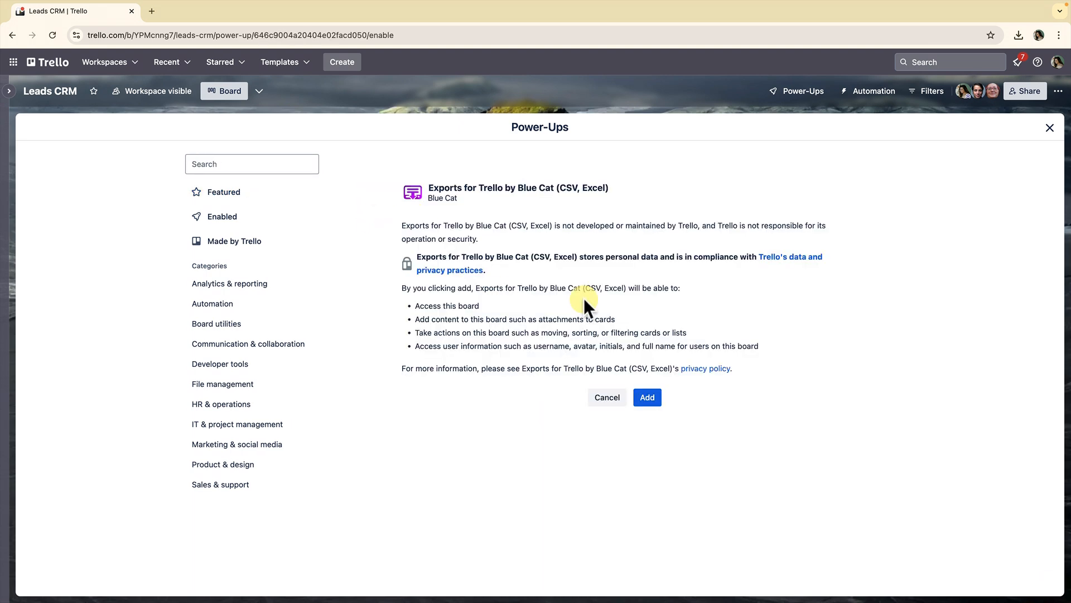
{"action": "left_click", "coordinate": [648, 399]}
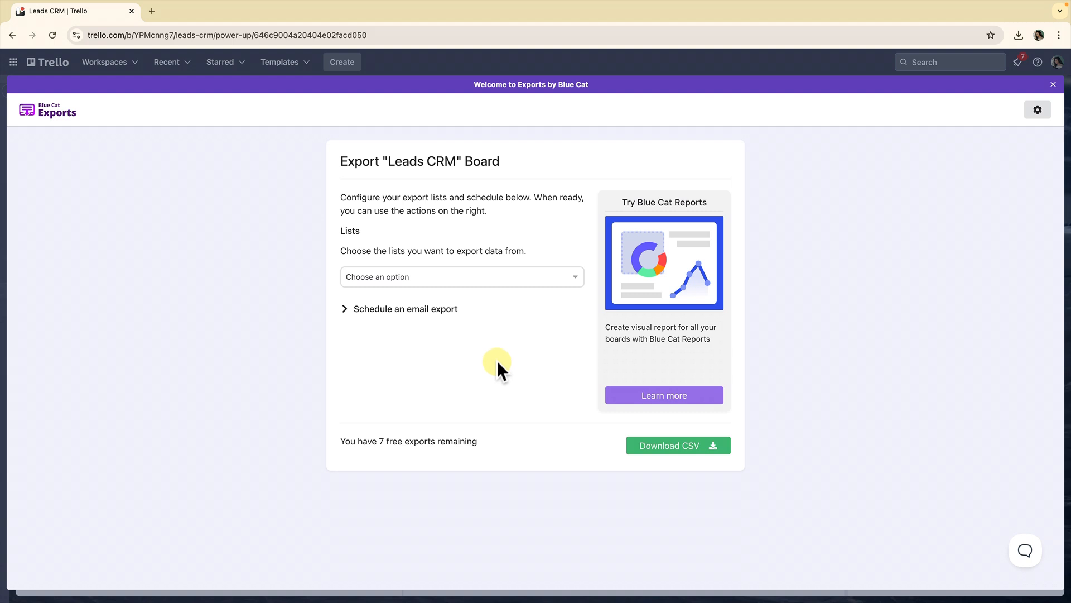
Choose the New Leads, Closing, 1st Contact, Discovery call and Negotiation lists for the board export
{"action": "left_click", "coordinate": [441, 285]}
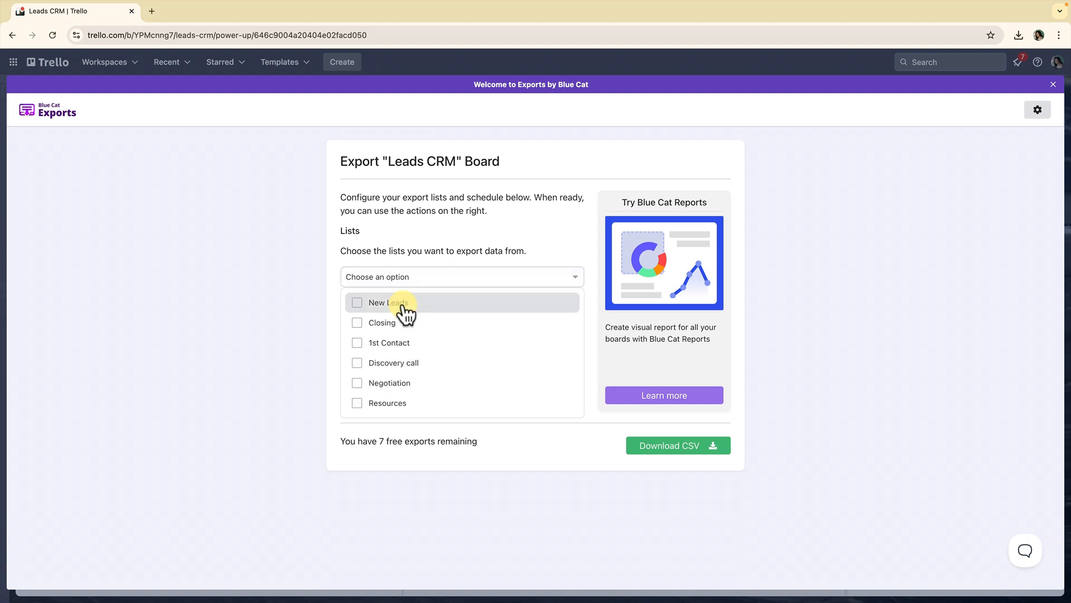
{"action": "left_click", "coordinate": [357, 304]}
{"action": "left_click", "coordinate": [357, 324]}
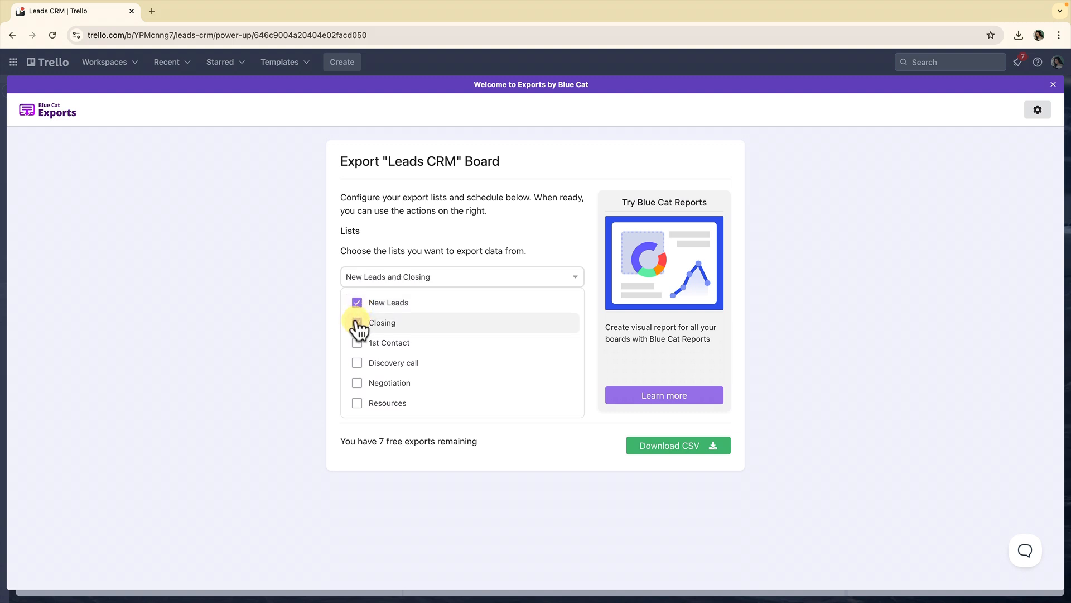
{"action": "left_click", "coordinate": [357, 344]}
{"action": "left_click", "coordinate": [357, 363]}
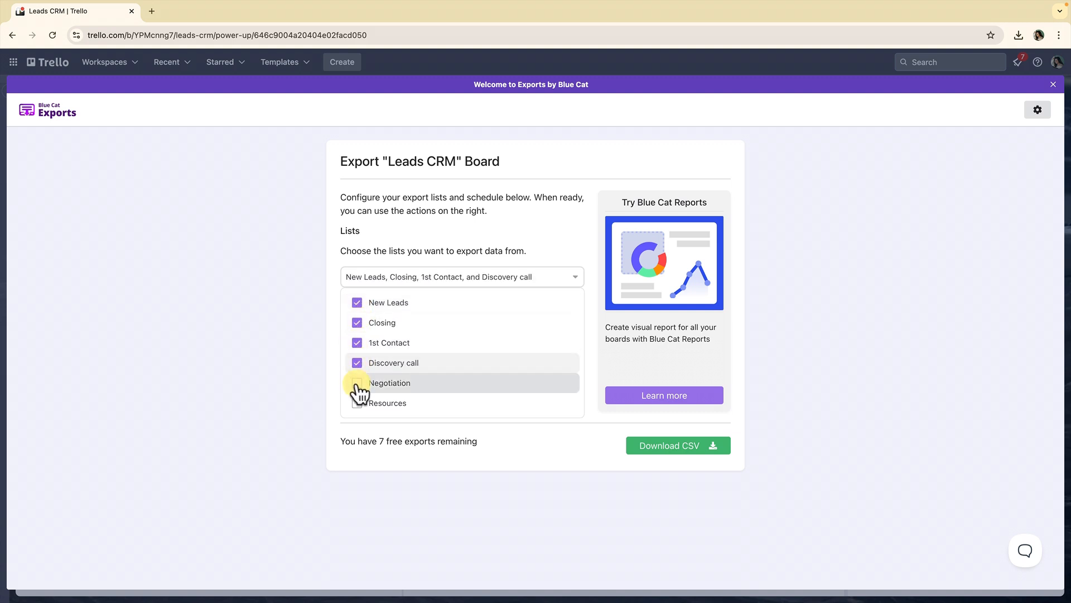
{"action": "left_click", "coordinate": [357, 383]}
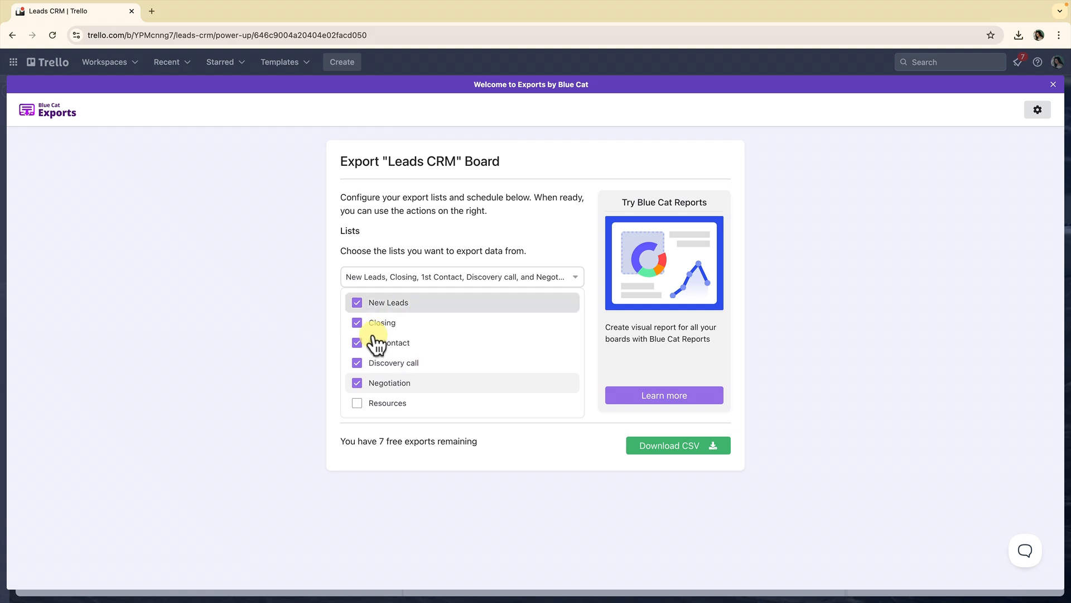
{"action": "left_click", "coordinate": [558, 281]}
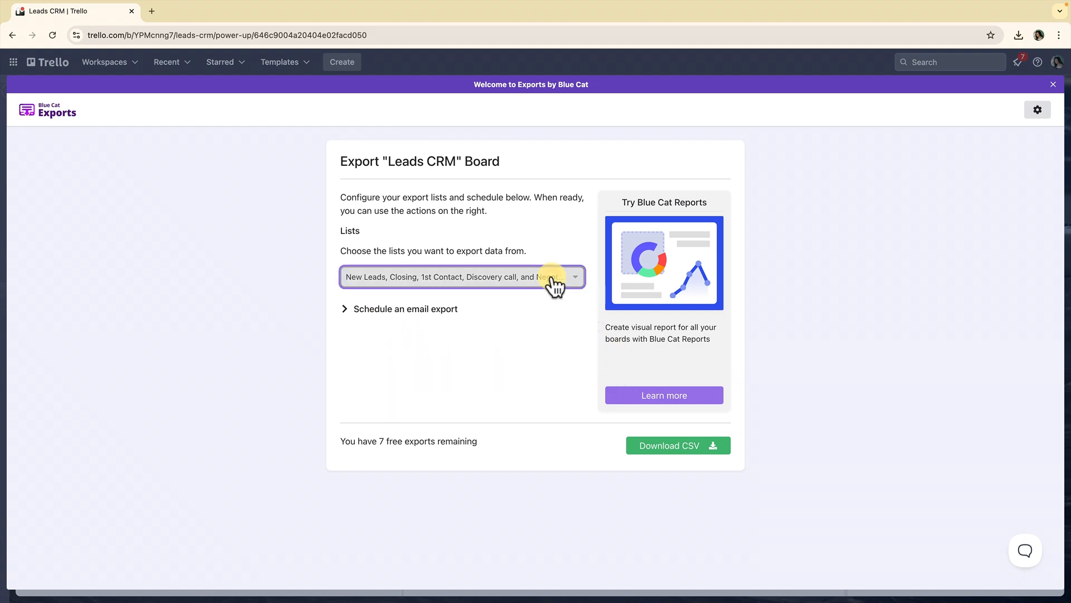
Download the selected lists as a CSV file and return to the Leads CRM board
{"action": "left_click", "coordinate": [675, 446]}
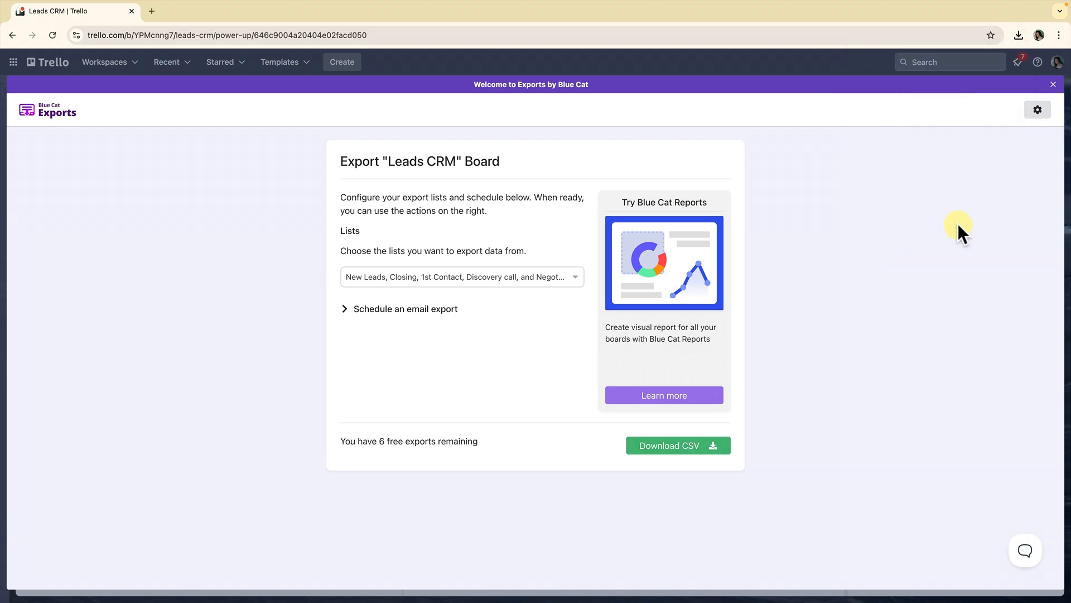
{"action": "mouse_move", "coordinate": [1054, 101]}
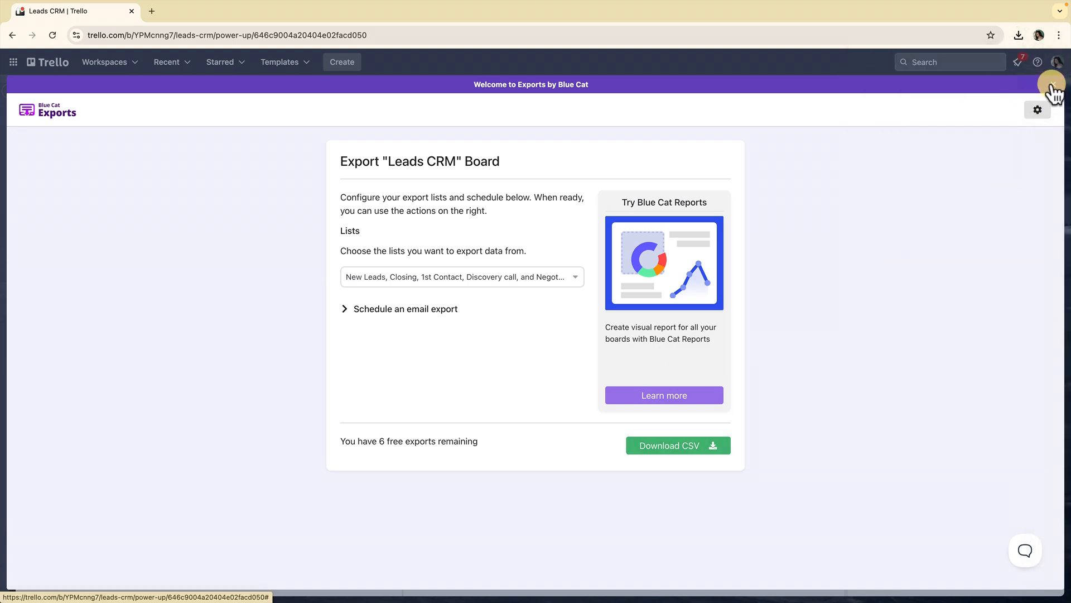
{"action": "left_click", "coordinate": [1052, 85]}
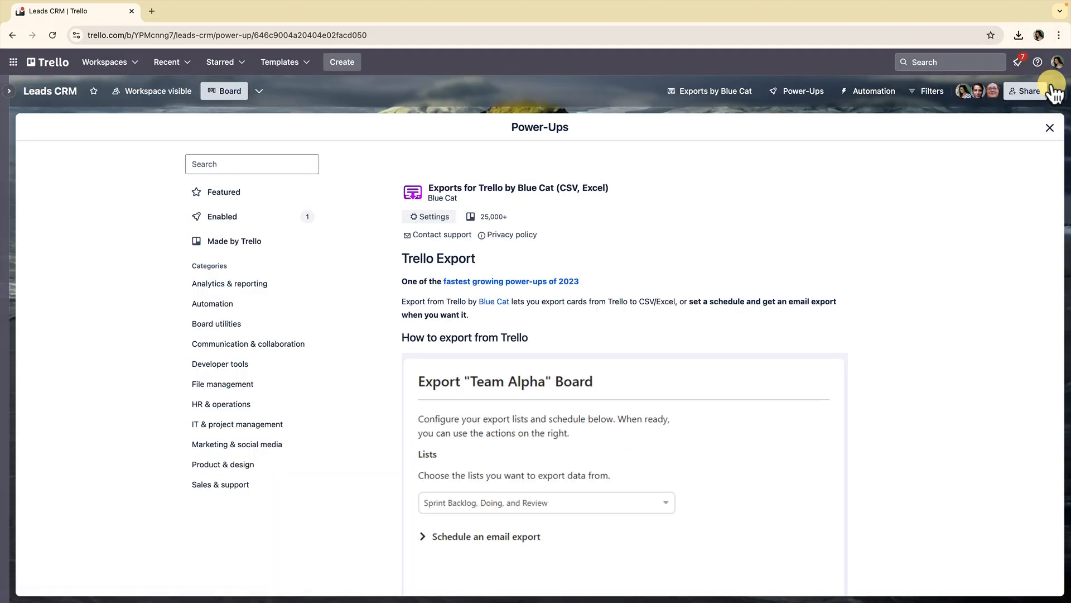
{"action": "left_click", "coordinate": [1050, 128]}
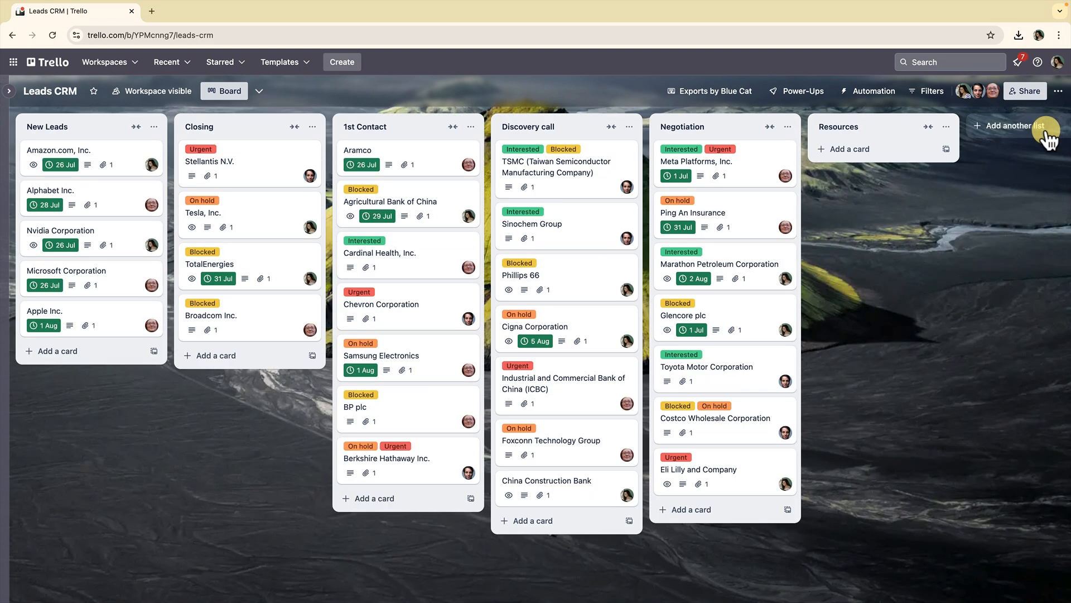
Find the Crmble Power-Up and add it to the Leads CRM board
{"action": "left_click", "coordinate": [802, 93]}
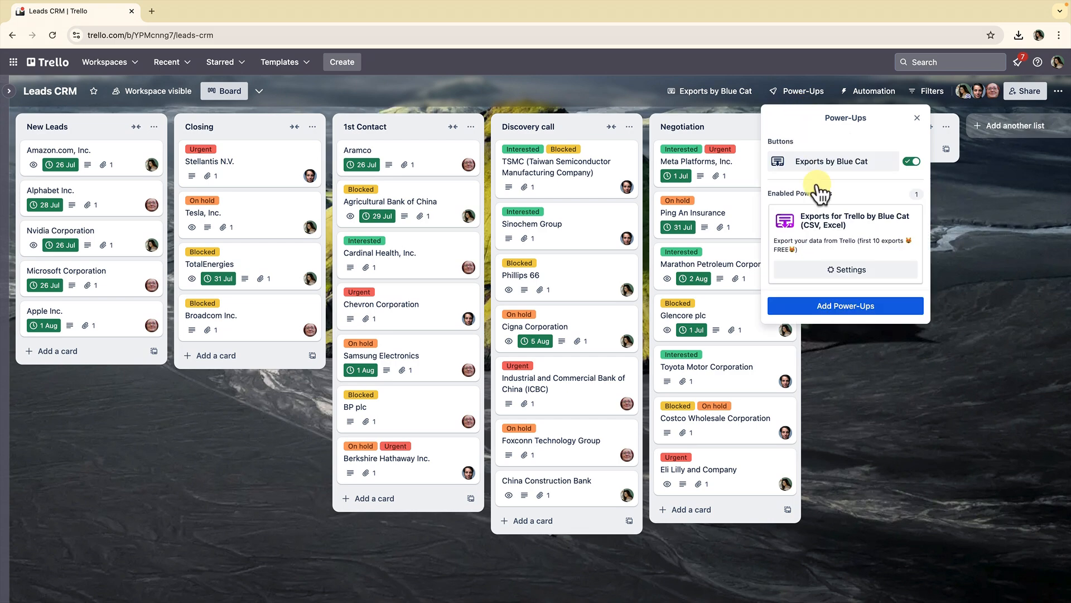
{"action": "left_click", "coordinate": [798, 313]}
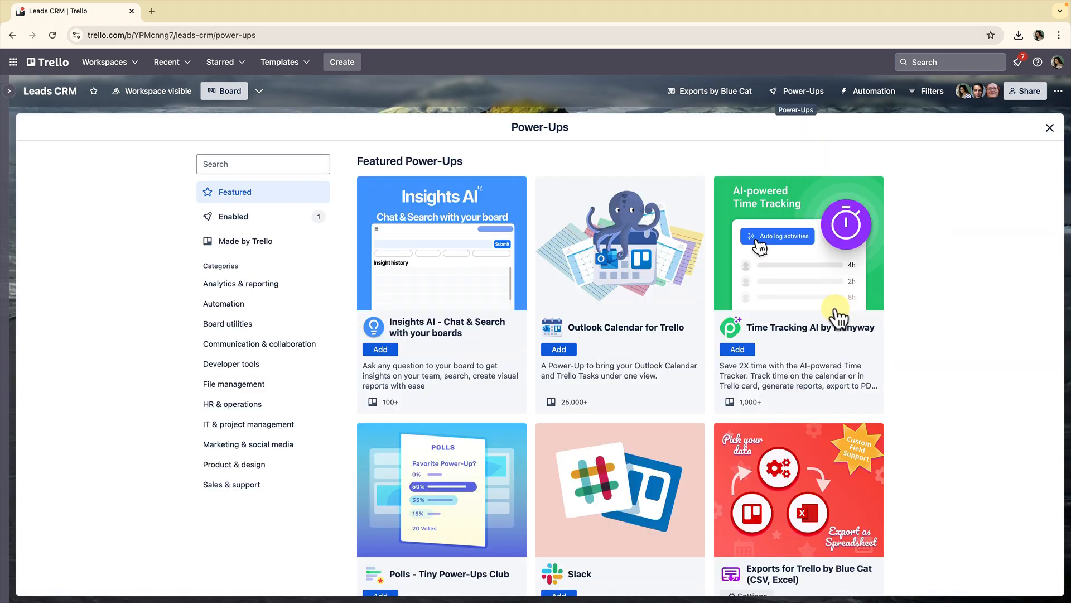
{"action": "left_click", "coordinate": [266, 166]}
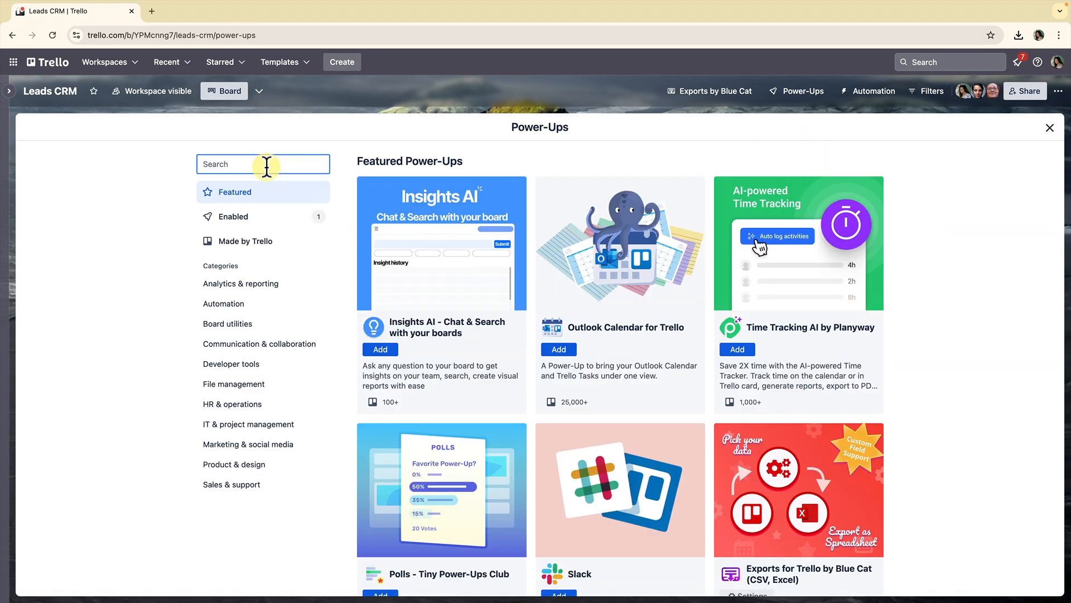
{"action": "type", "text": "Crmble"}
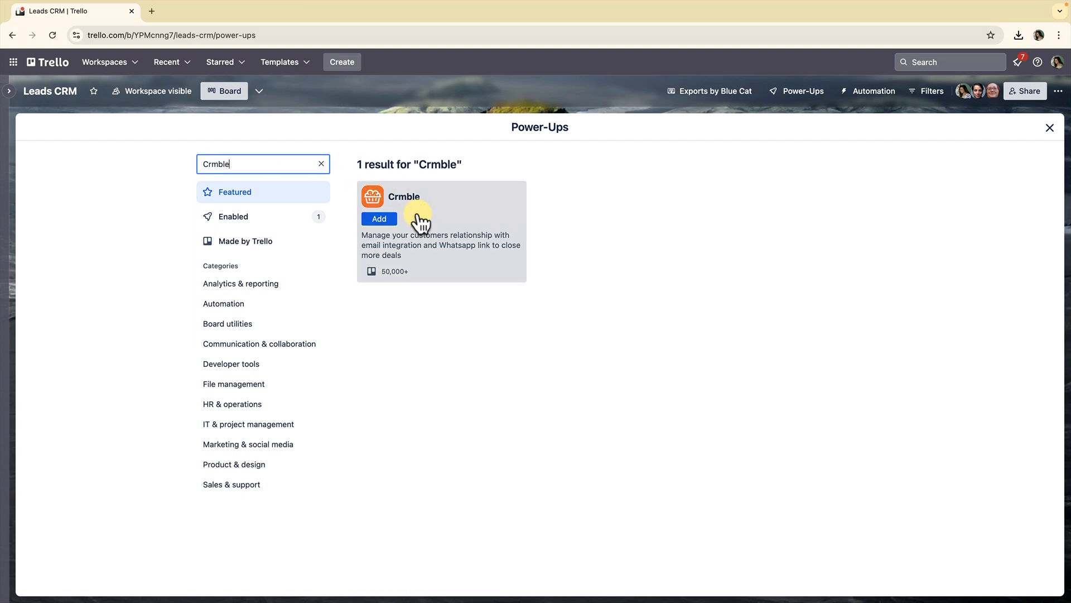
{"action": "left_click", "coordinate": [379, 219]}
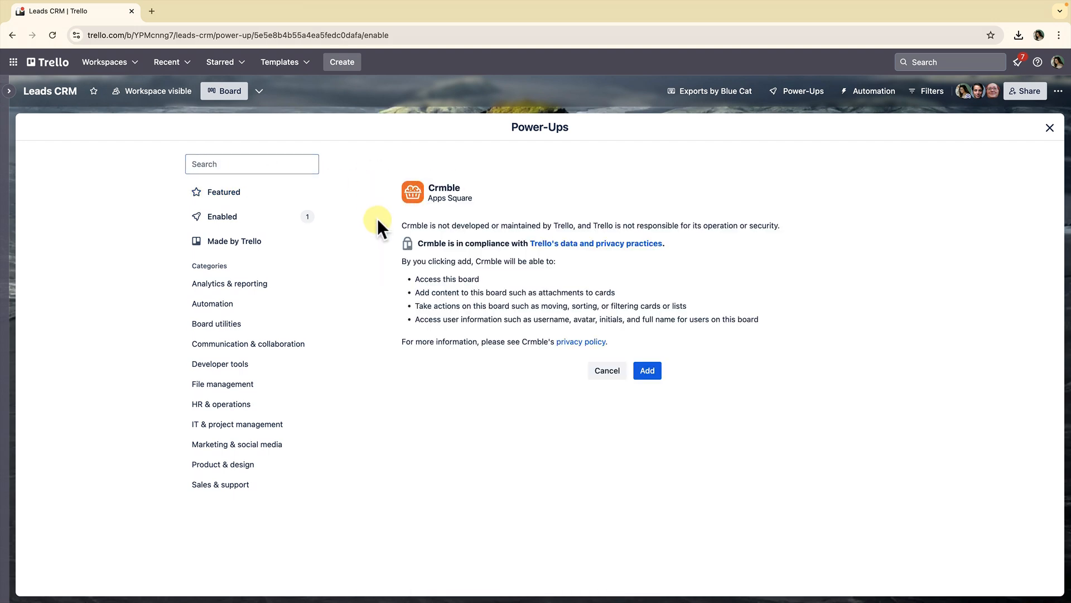
{"action": "left_click", "coordinate": [648, 373]}
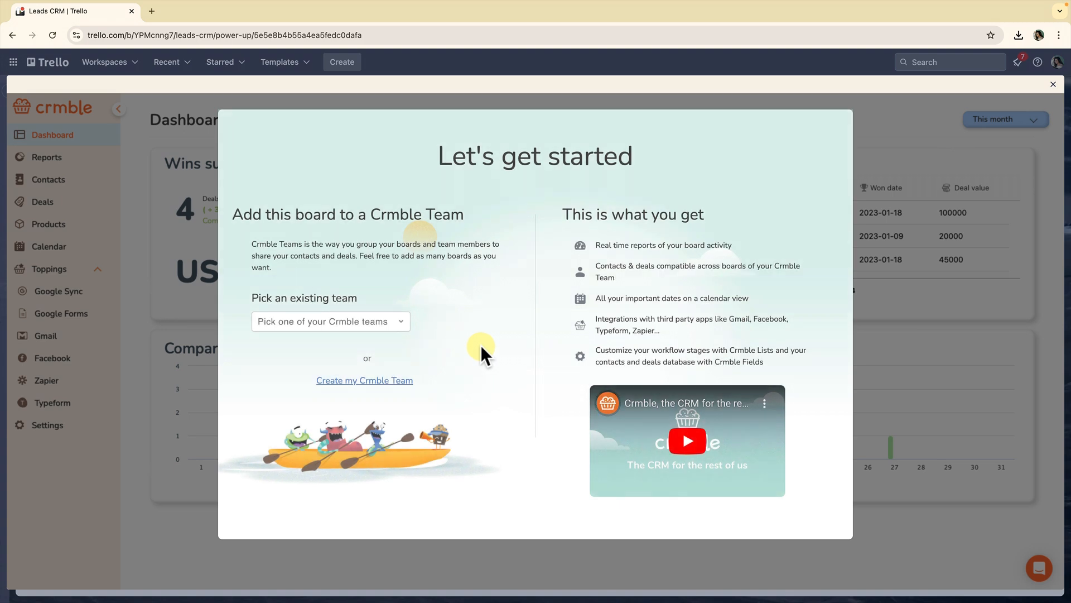
Create a new Crmble team named "My New Crmble Team" for this board, leaving the description and survey questions blank
{"action": "left_click", "coordinate": [401, 325]}
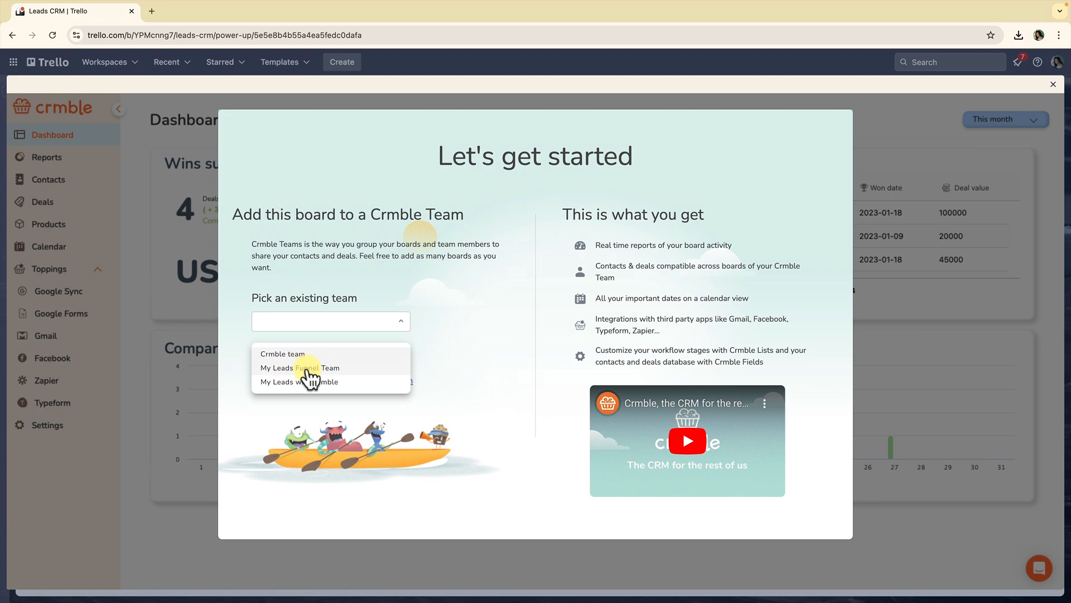
{"action": "left_click", "coordinate": [400, 327]}
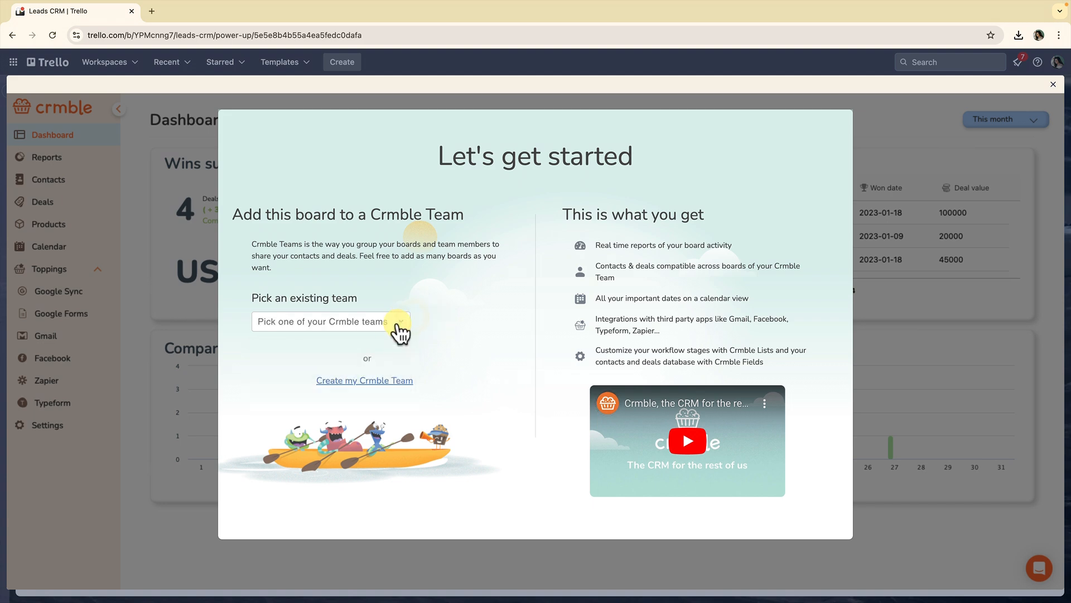
{"action": "left_click", "coordinate": [378, 382]}
{"action": "left_click", "coordinate": [352, 209]}
{"action": "type", "text": "My New Crmble Team"}
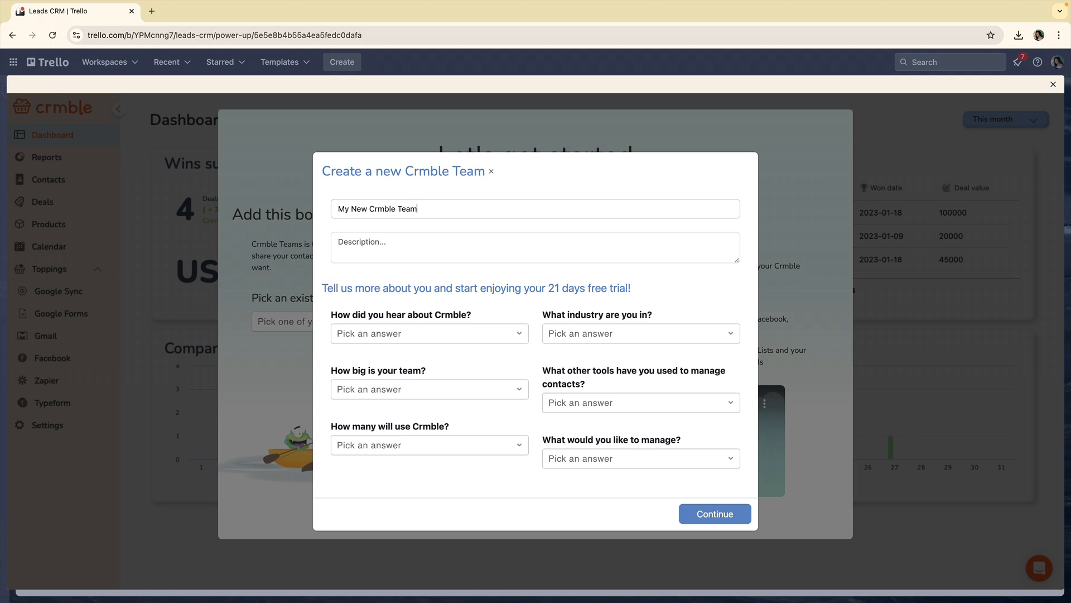
{"action": "left_click", "coordinate": [712, 514]}
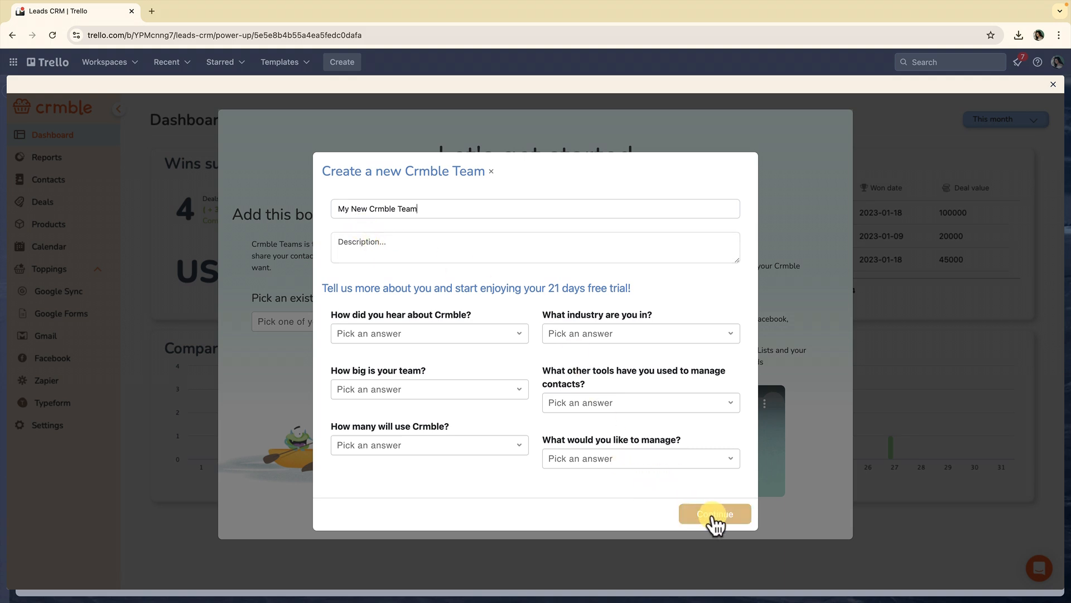
Start the Crmble setup from scratch instead of adding a template, and refresh the page to complete the installation
{"action": "left_click", "coordinate": [582, 344]}
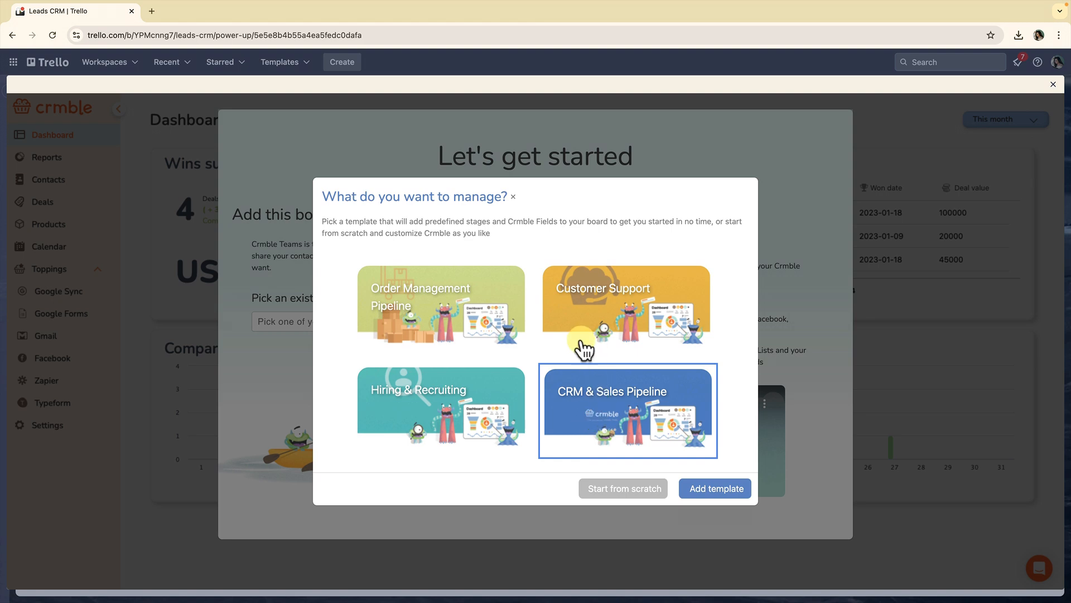
{"action": "left_click", "coordinate": [596, 301]}
{"action": "left_click", "coordinate": [612, 491]}
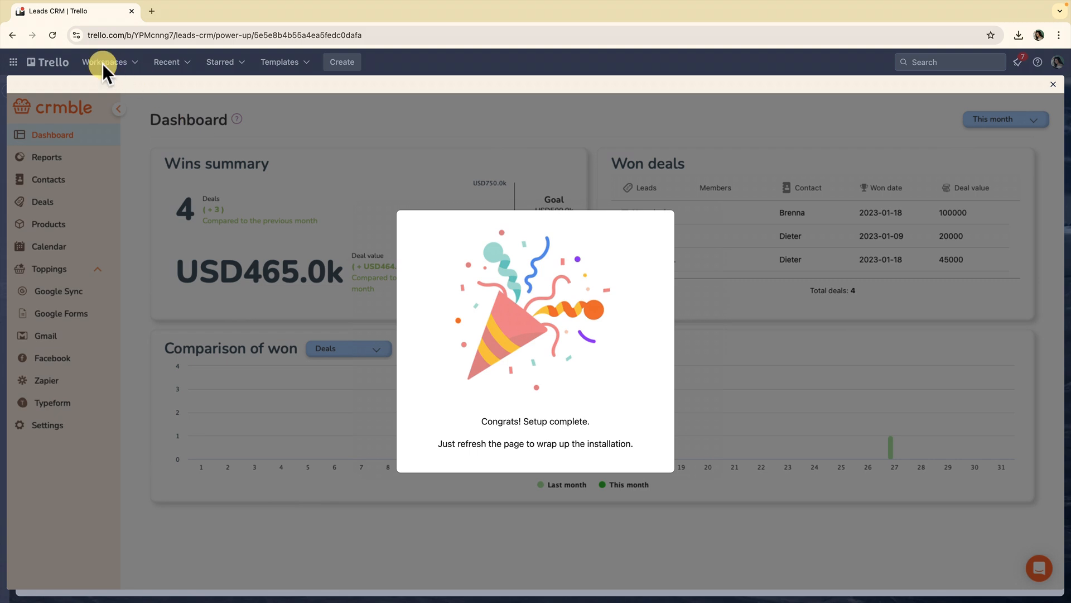
{"action": "left_click", "coordinate": [53, 35]}
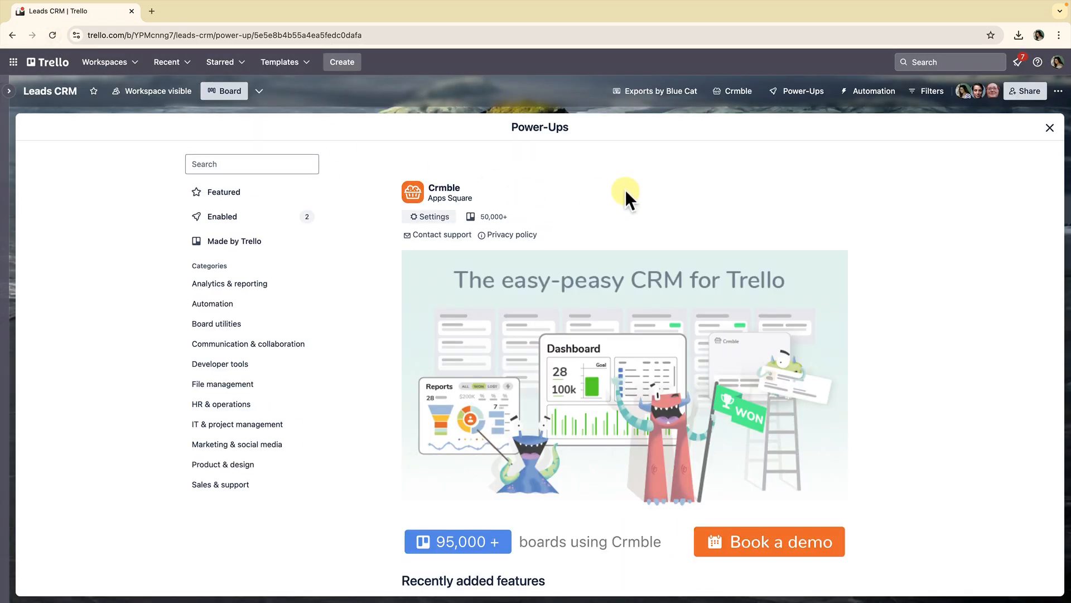
{"action": "left_click", "coordinate": [1049, 128]}
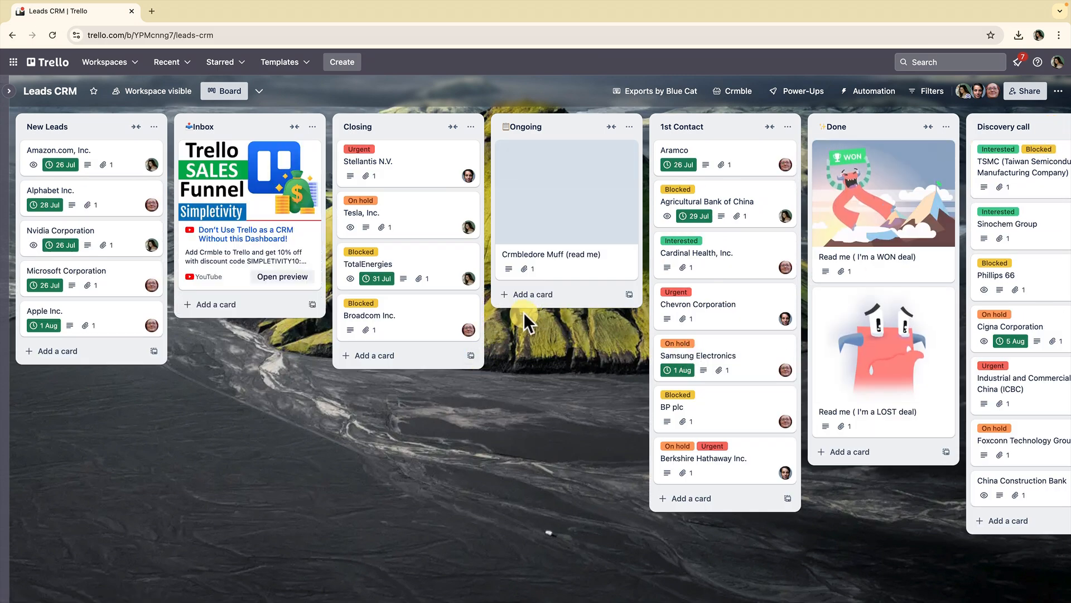
Archive the Inbox, Ongoing and Done lists that Crmble added to the Leads CRM board
{"action": "scroll", "coordinate": [578, 343], "scroll_direction": "right", "scroll_amount": 10}
{"action": "scroll", "coordinate": [580, 346], "scroll_direction": "left", "scroll_amount": 12}
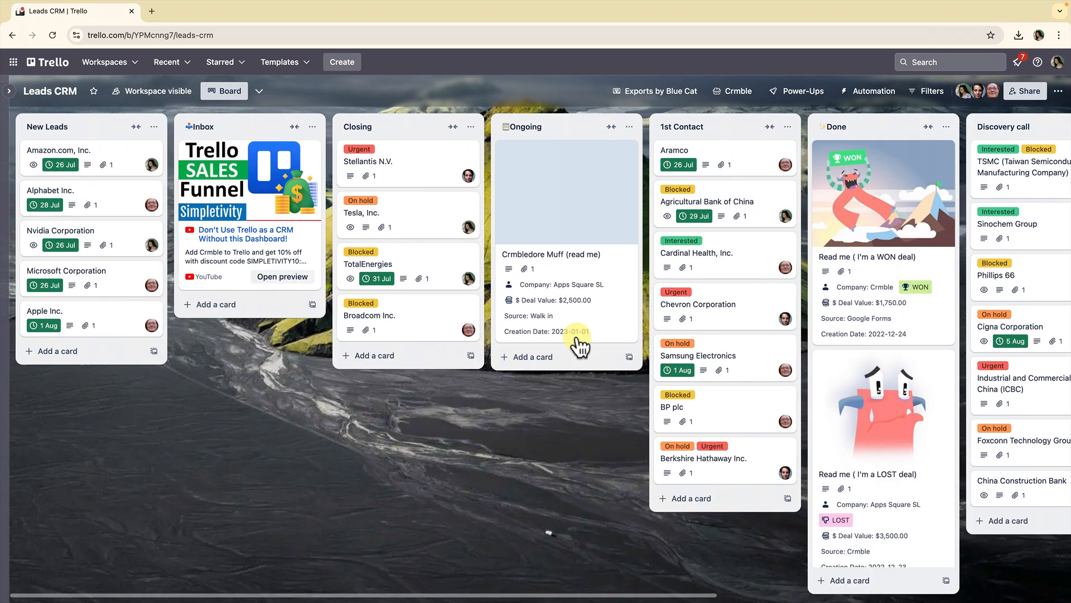
{"action": "left_click", "coordinate": [311, 128]}
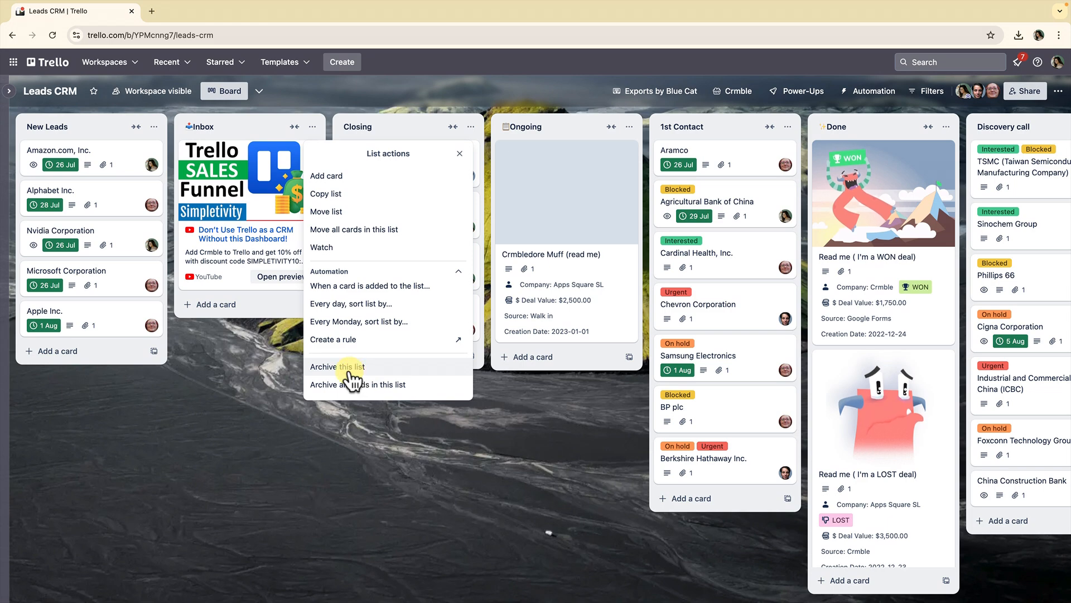
{"action": "key", "text": "Escape"}
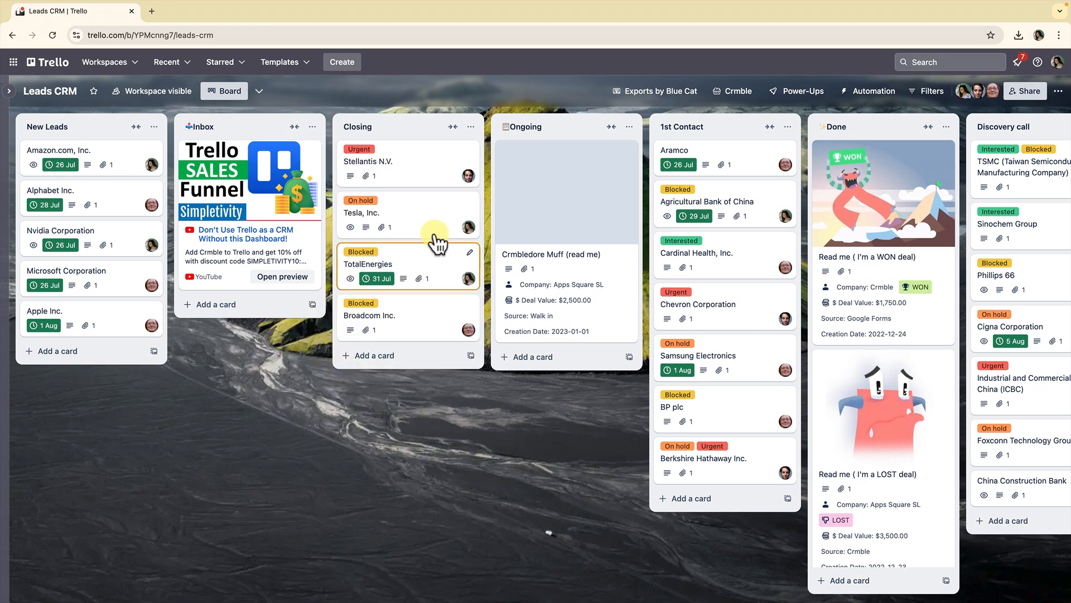
{"action": "left_click", "coordinate": [472, 127]}
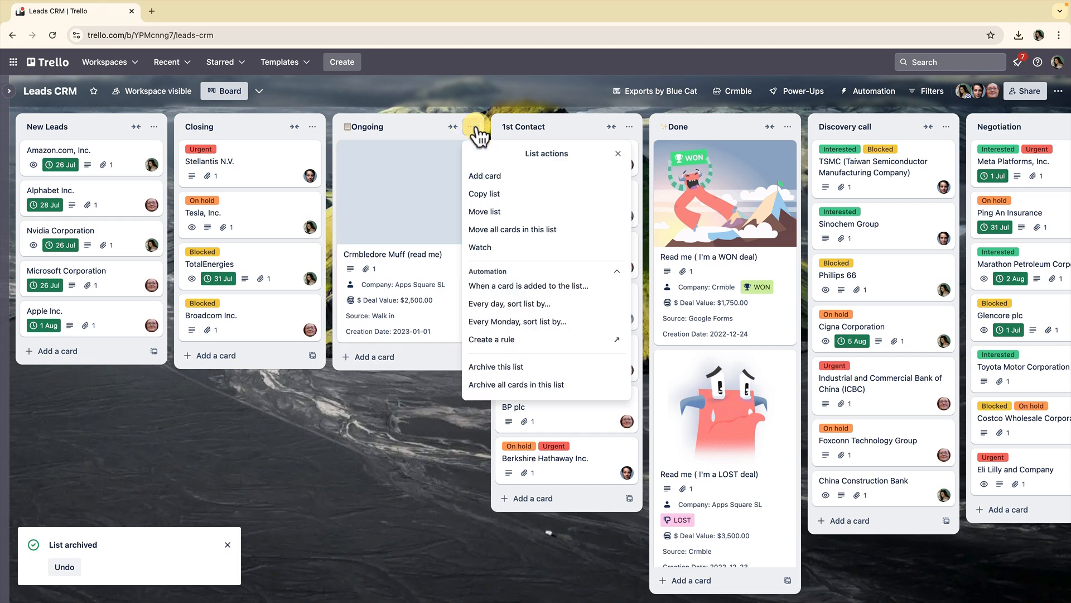
{"action": "left_click", "coordinate": [494, 366]}
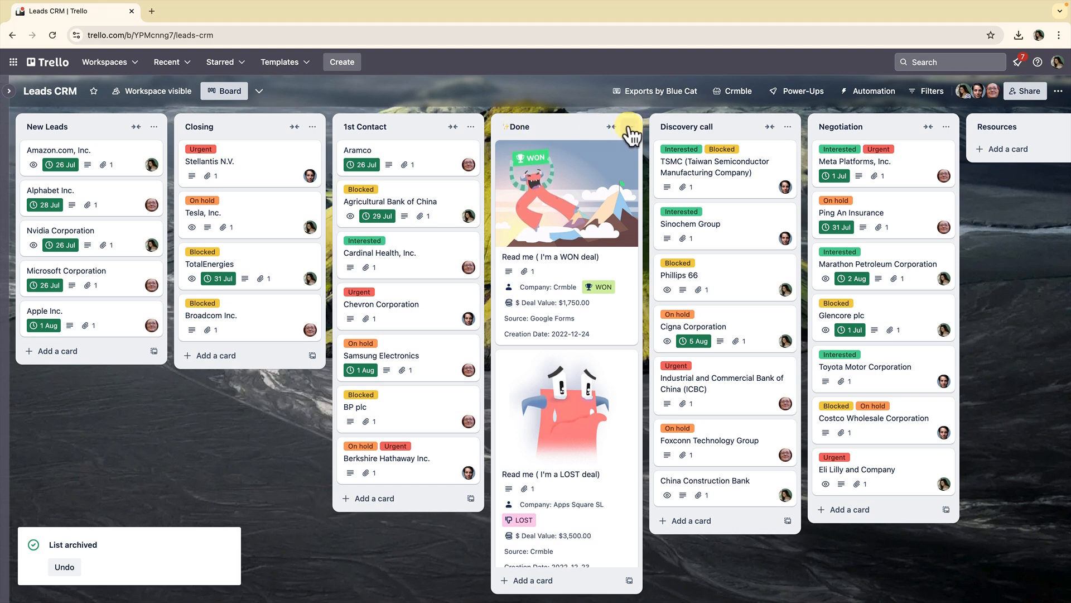
{"action": "left_click", "coordinate": [629, 128]}
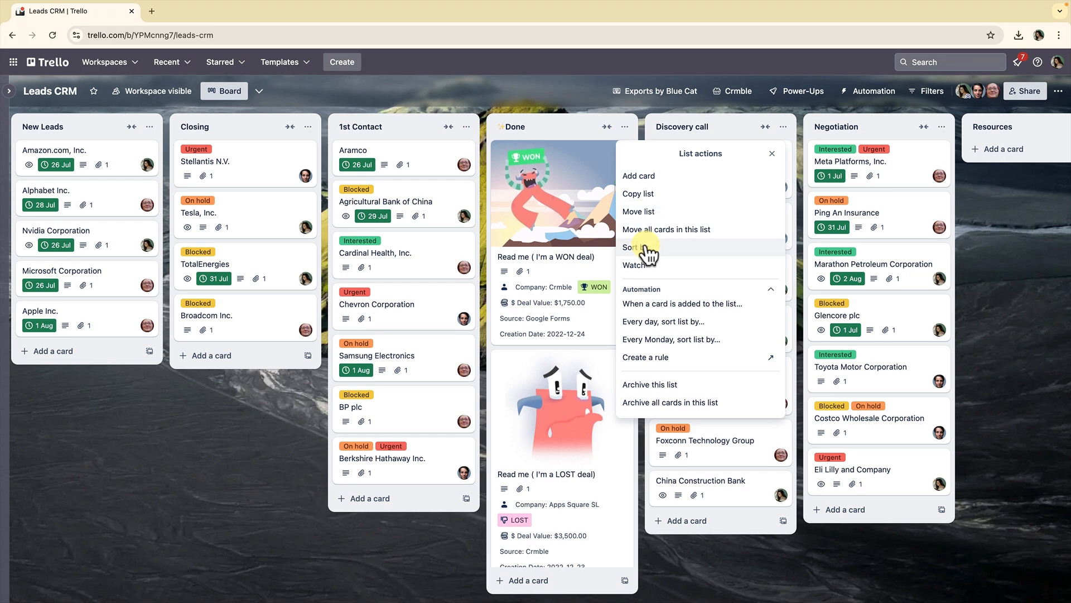
{"action": "left_click", "coordinate": [645, 386]}
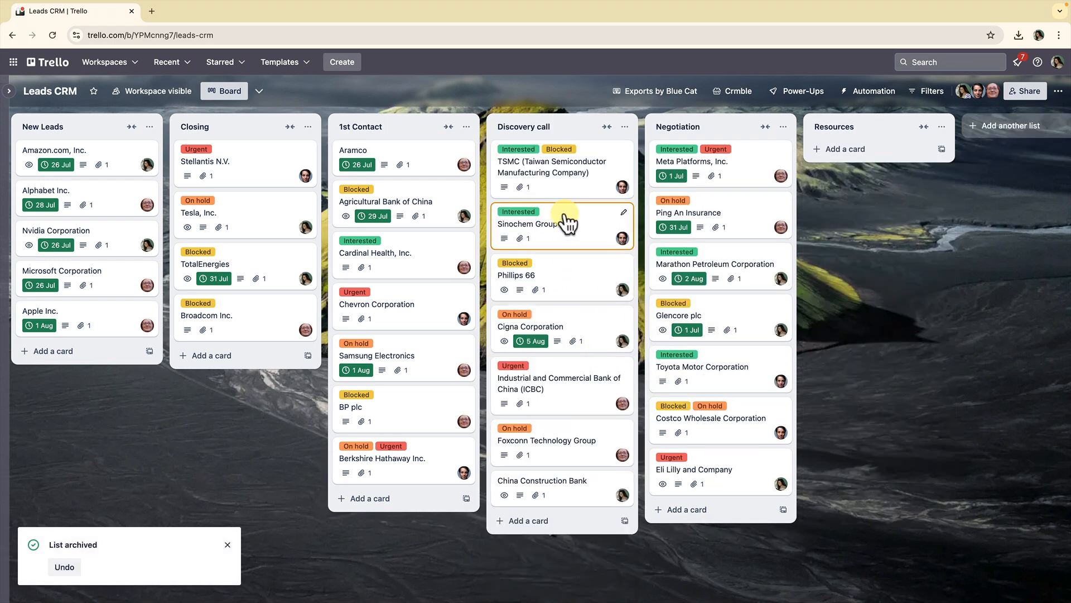
View the Crmble dashboard, close it and look over the lead cards on the board
{"action": "left_click", "coordinate": [721, 94]}
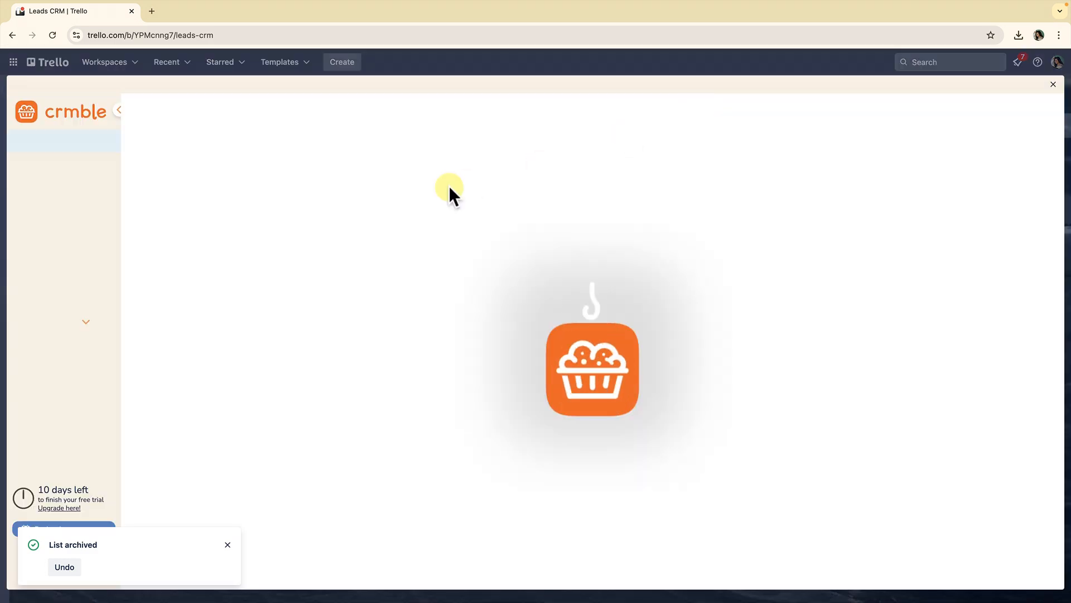
{"action": "left_click", "coordinate": [227, 544]}
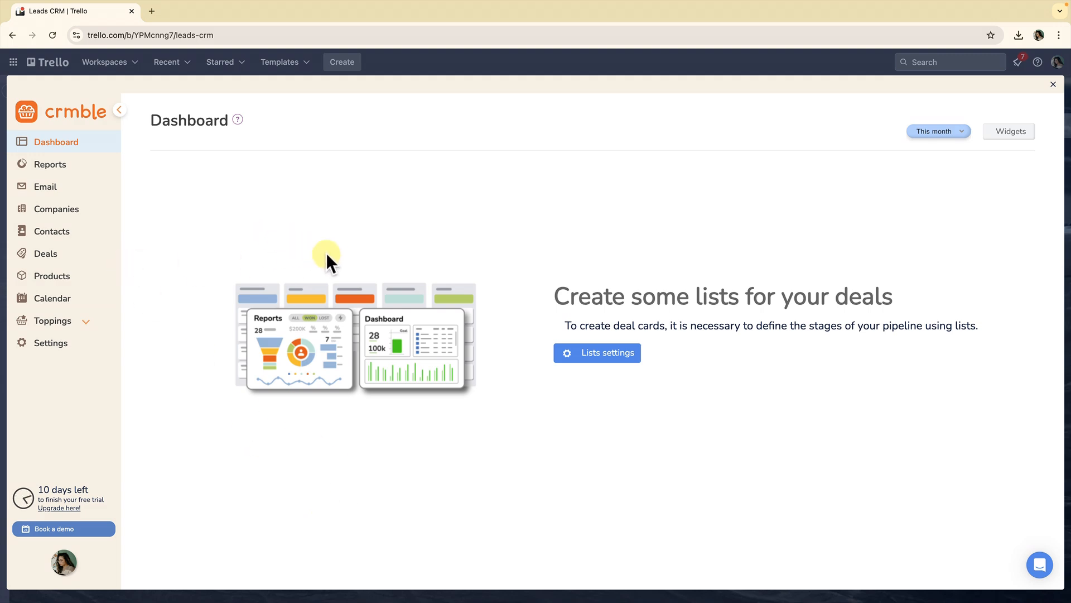
{"action": "left_click", "coordinate": [1054, 85]}
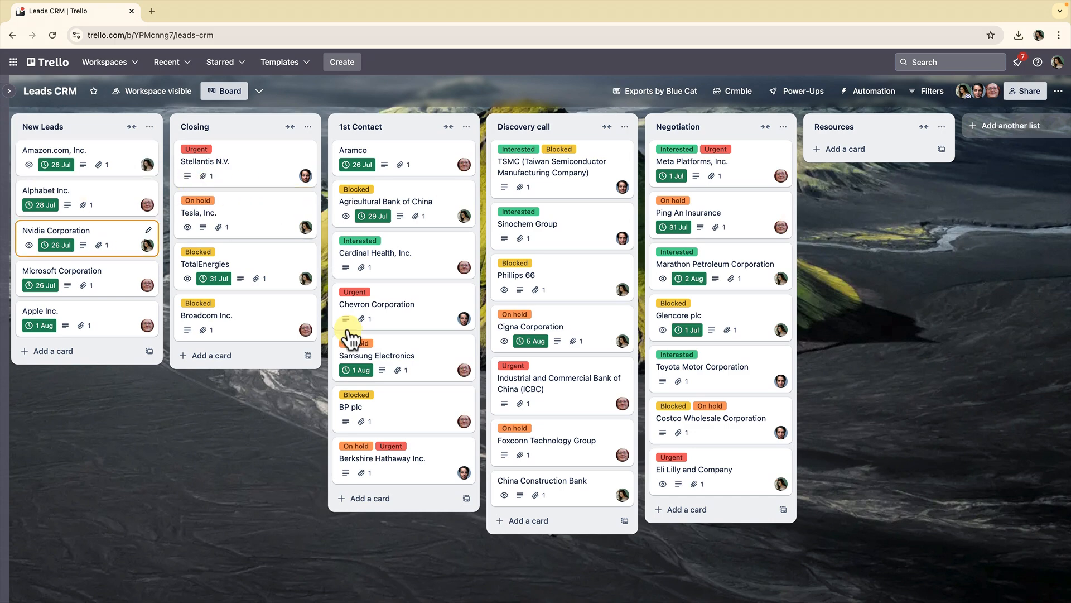
{"action": "scroll", "coordinate": [370, 242], "scroll_direction": "up", "scroll_amount": 5}
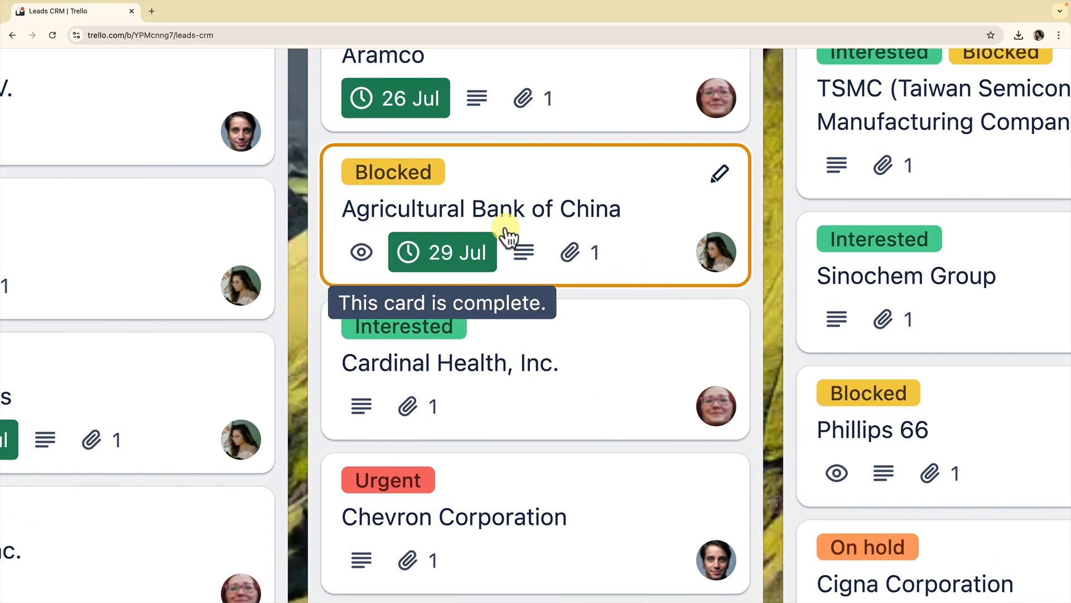
{"action": "scroll", "coordinate": [507, 234], "scroll_direction": "down", "scroll_amount": 5}
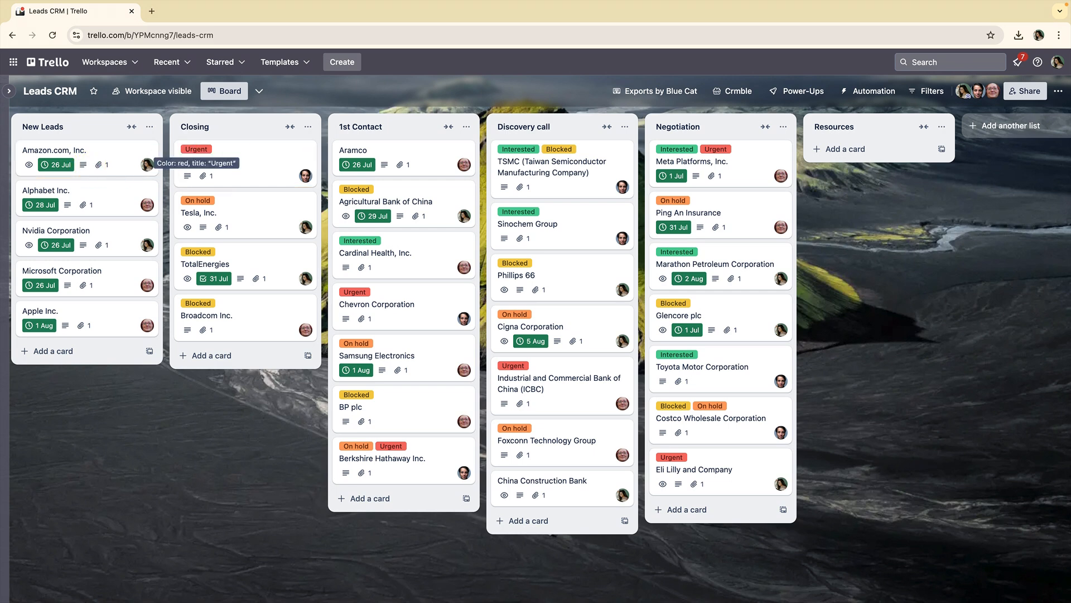
Reopen Crmble and examine the Reports page and the sample records on the Companies page
{"action": "left_click", "coordinate": [729, 94]}
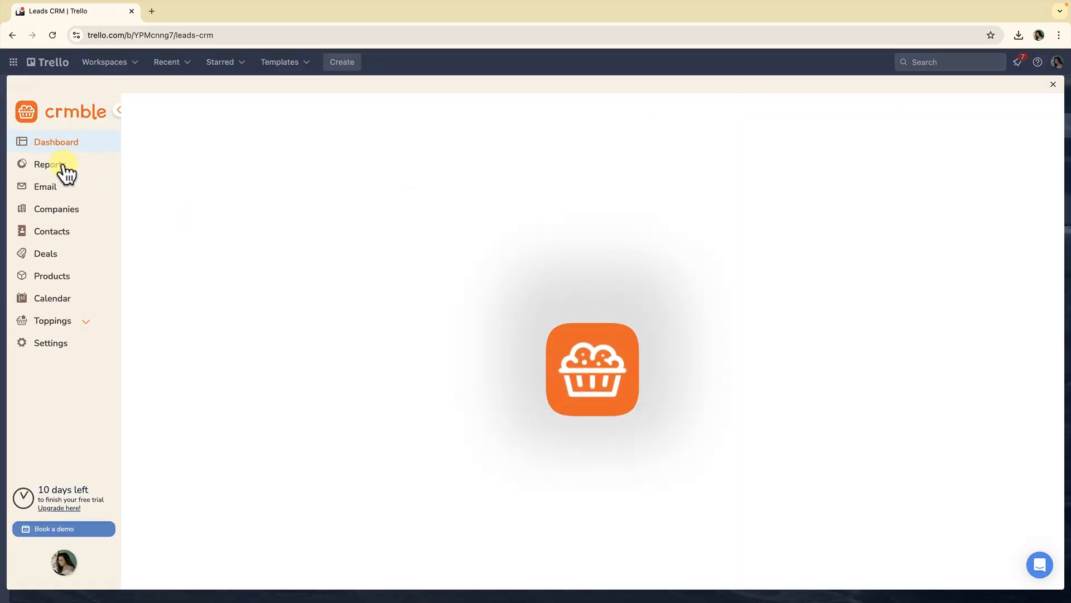
{"action": "left_click", "coordinate": [55, 165]}
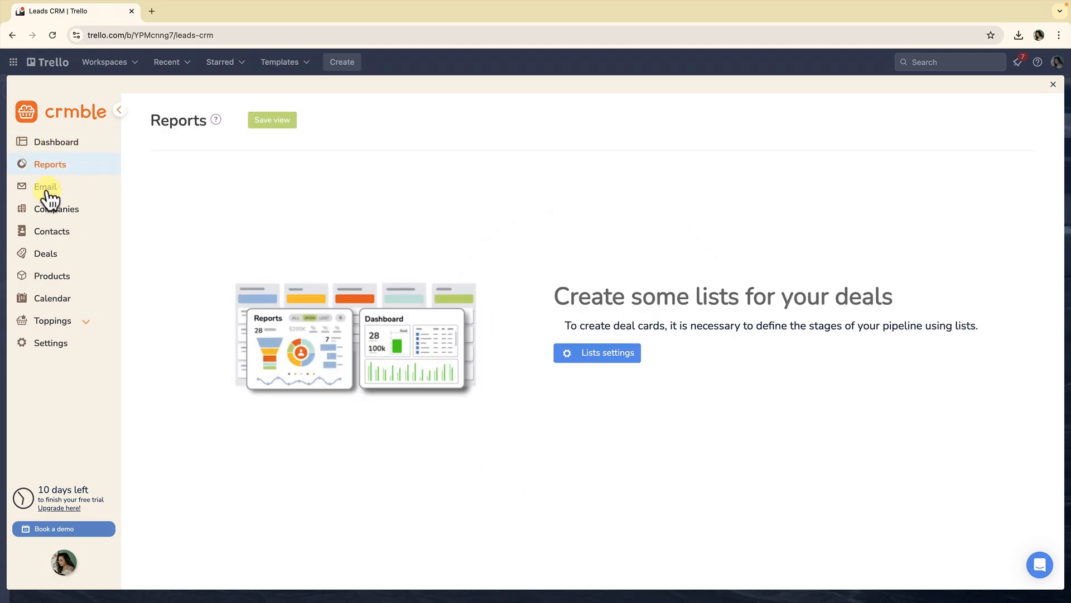
{"action": "left_click", "coordinate": [58, 213]}
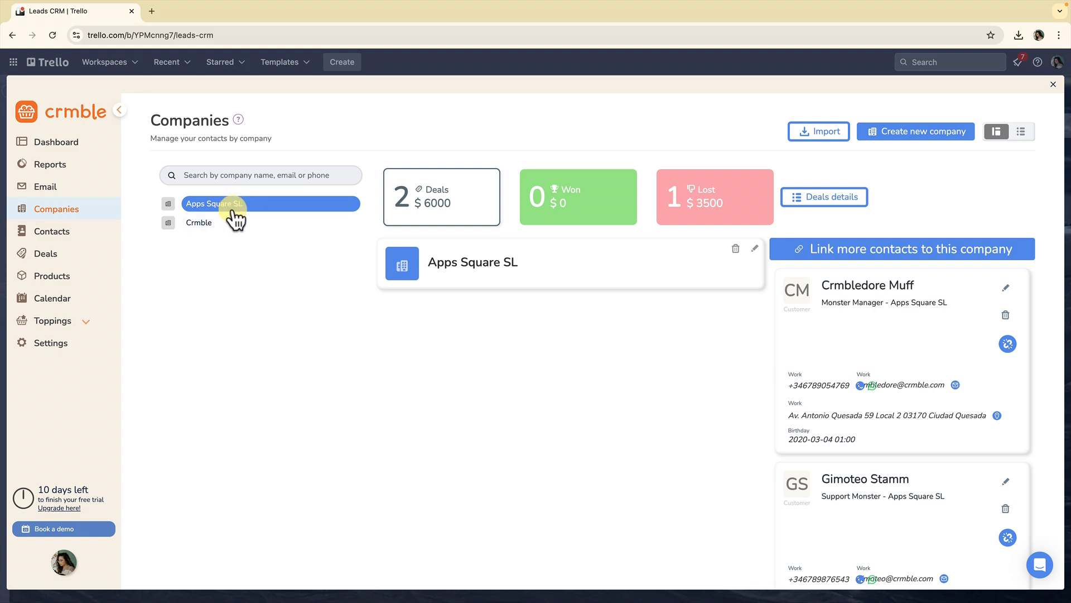
{"action": "left_click", "coordinate": [207, 224]}
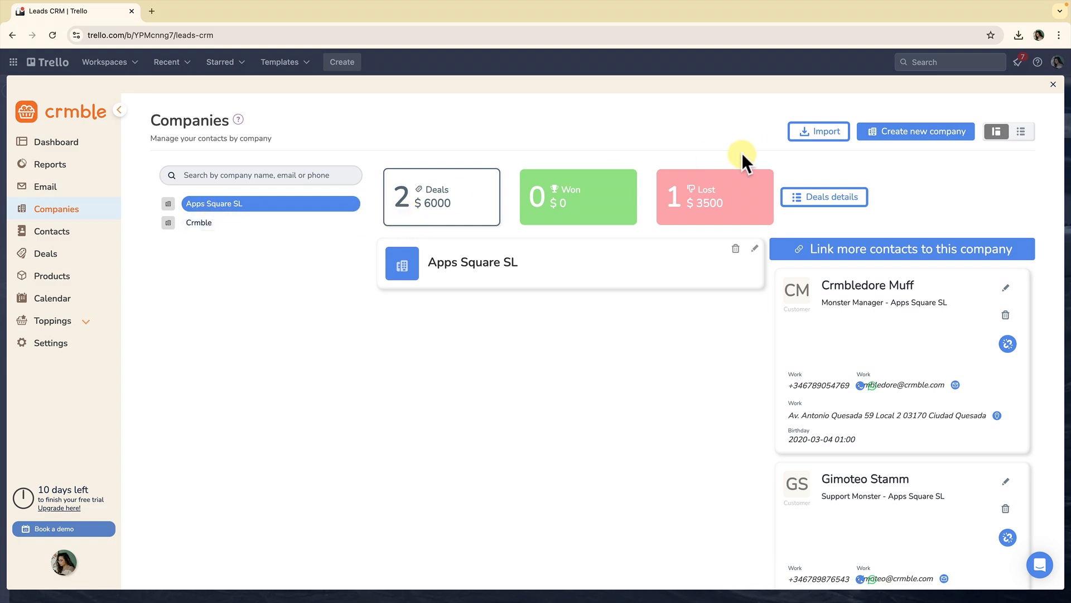
Show the companies as a table and delete both sample companies, confirming with DELETE
{"action": "left_click", "coordinate": [1022, 132]}
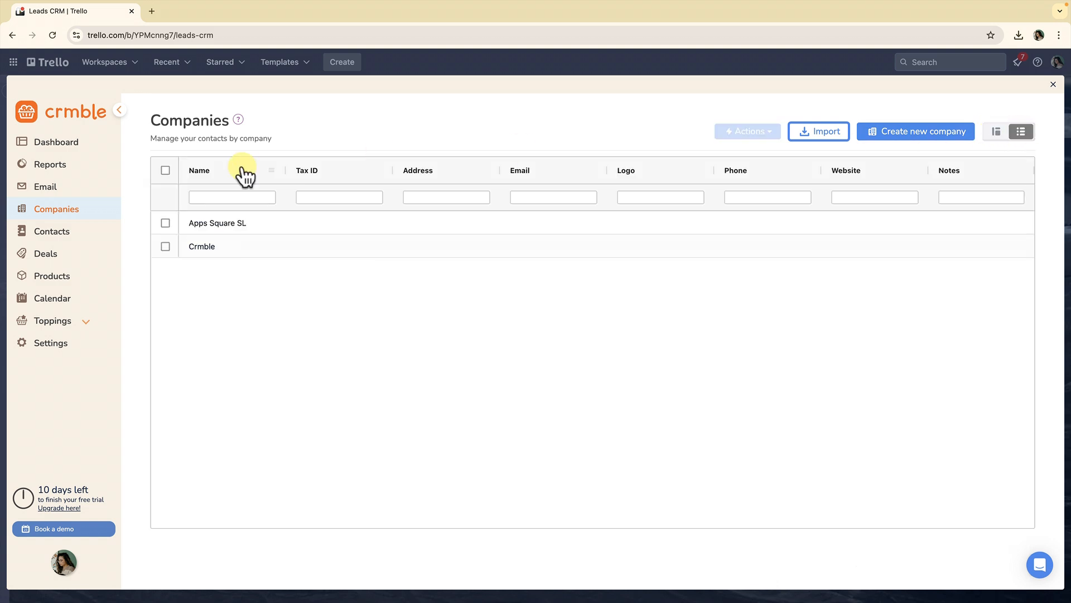
{"action": "left_click", "coordinate": [165, 169]}
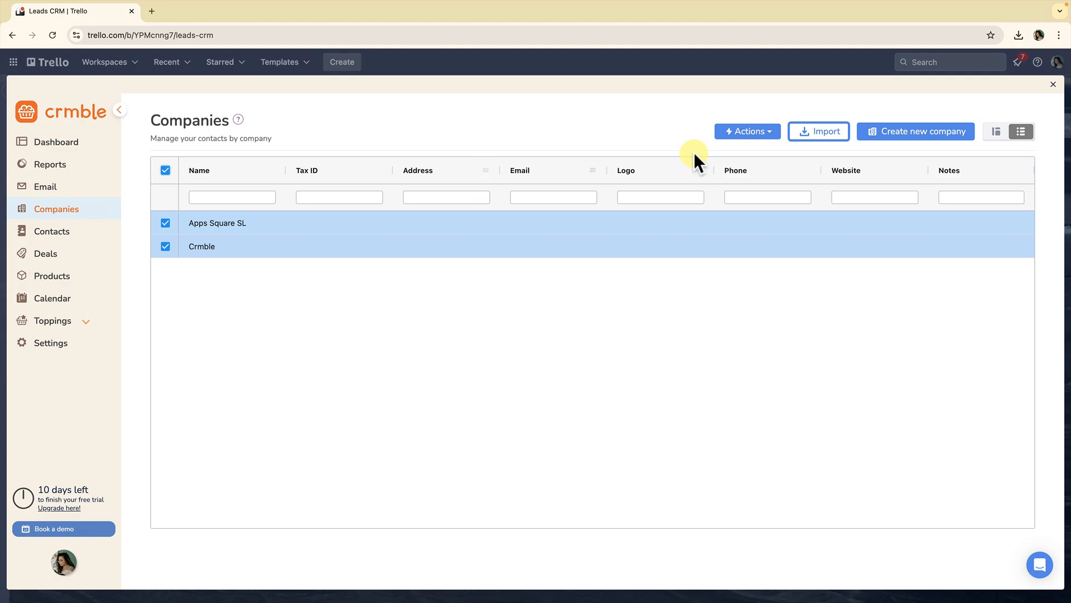
{"action": "left_click", "coordinate": [770, 138]}
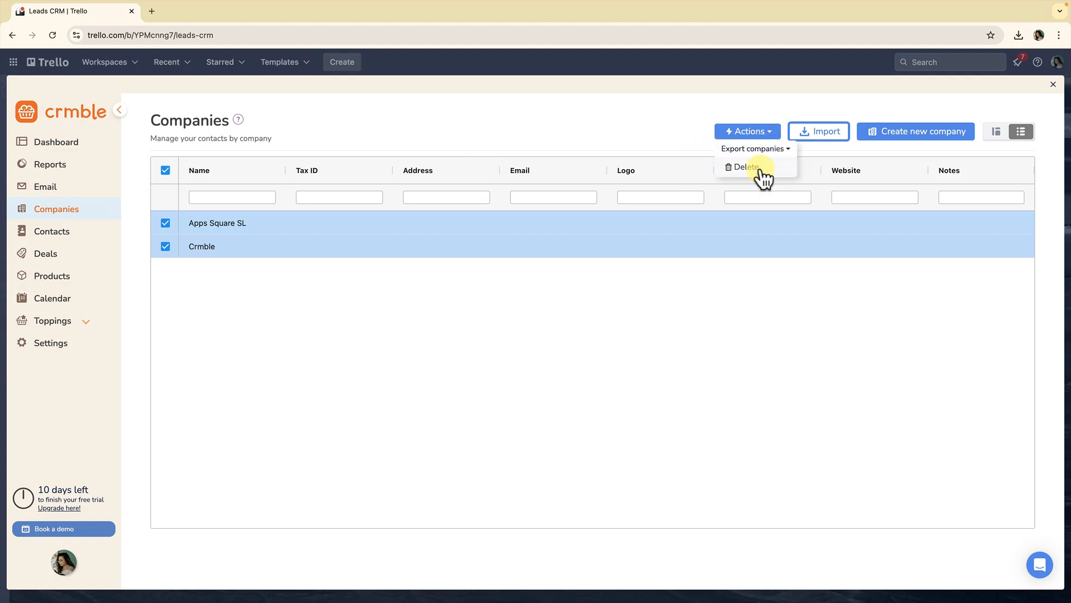
{"action": "left_click", "coordinate": [761, 170]}
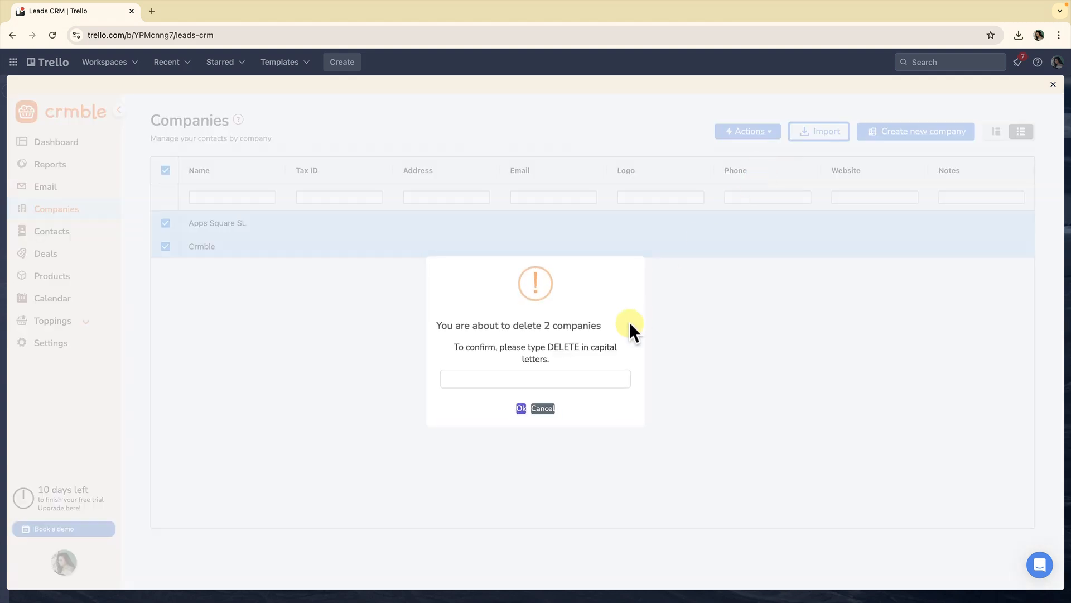
{"action": "left_click", "coordinate": [550, 378]}
{"action": "type", "text": "DEL"}
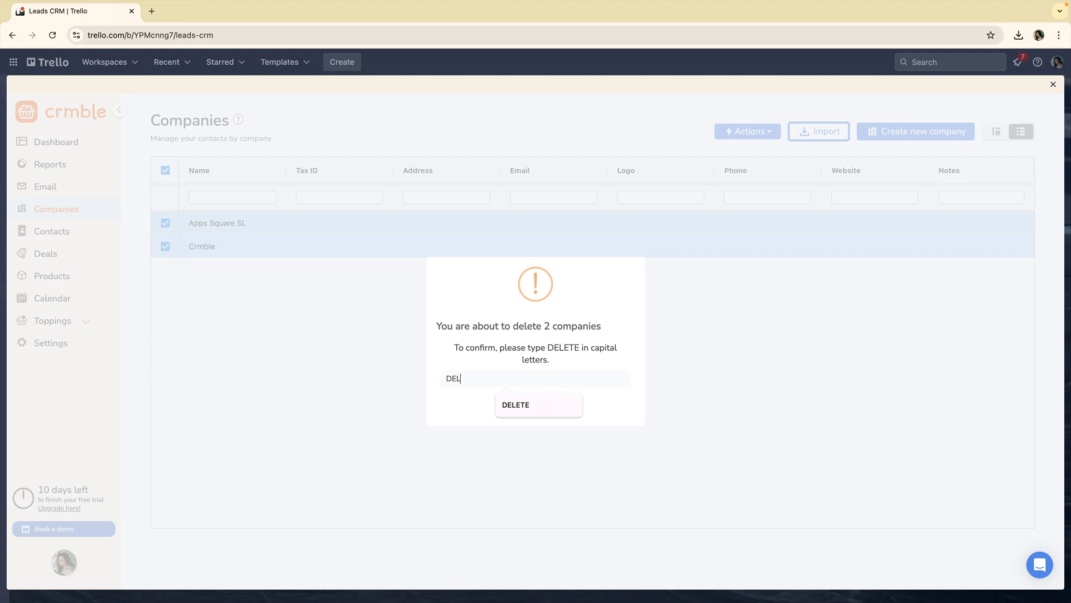
{"action": "type", "text": "ETE"}
{"action": "left_click", "coordinate": [522, 411]}
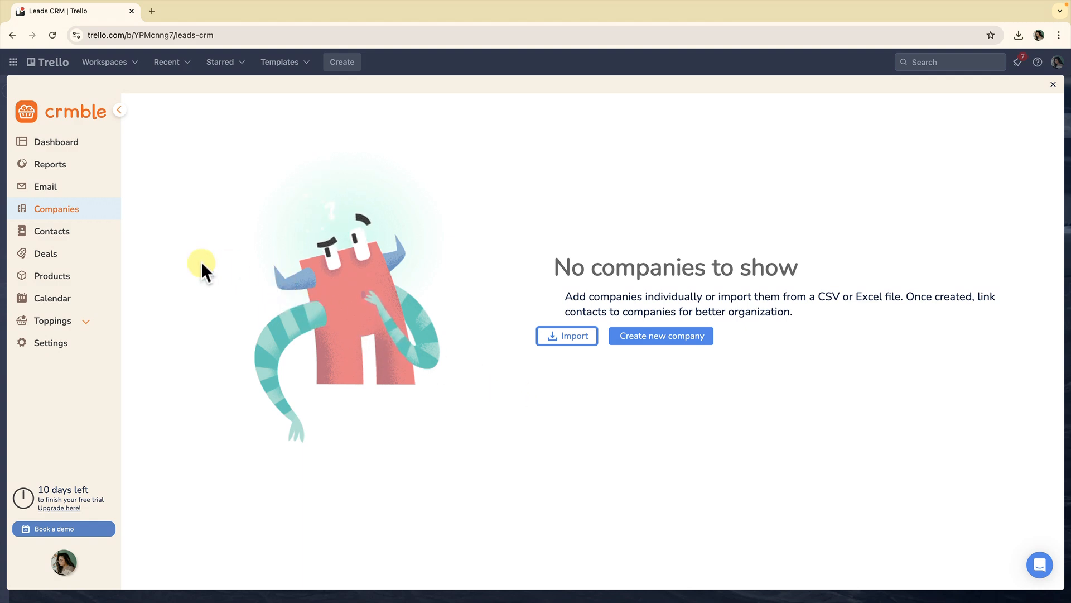
Open the Crmble contacts and review the duplicates found among them, without merging any
{"action": "left_click", "coordinate": [51, 234]}
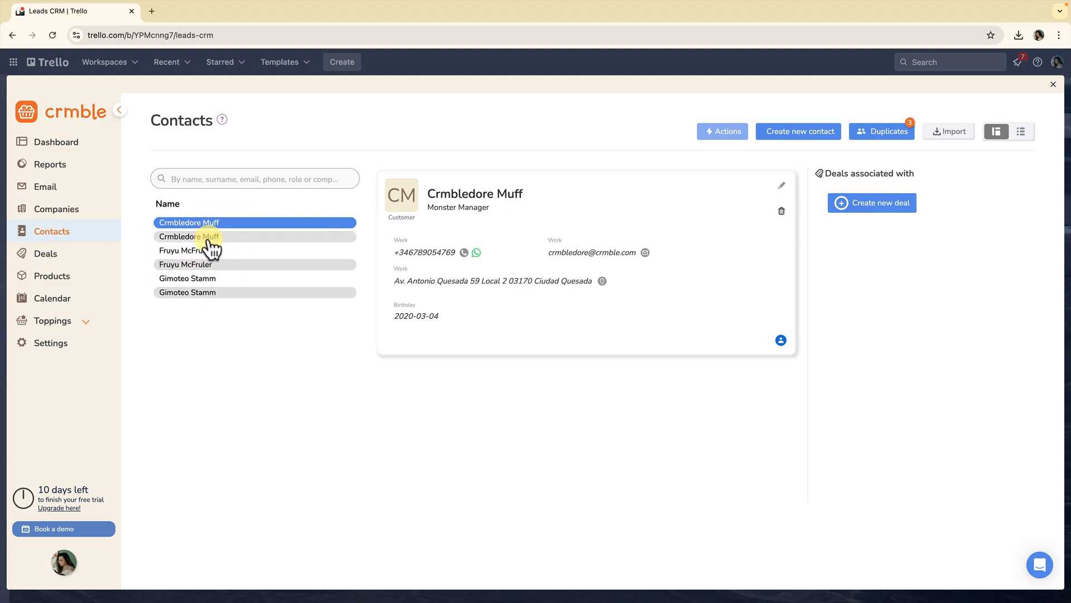
{"action": "left_click", "coordinate": [880, 137]}
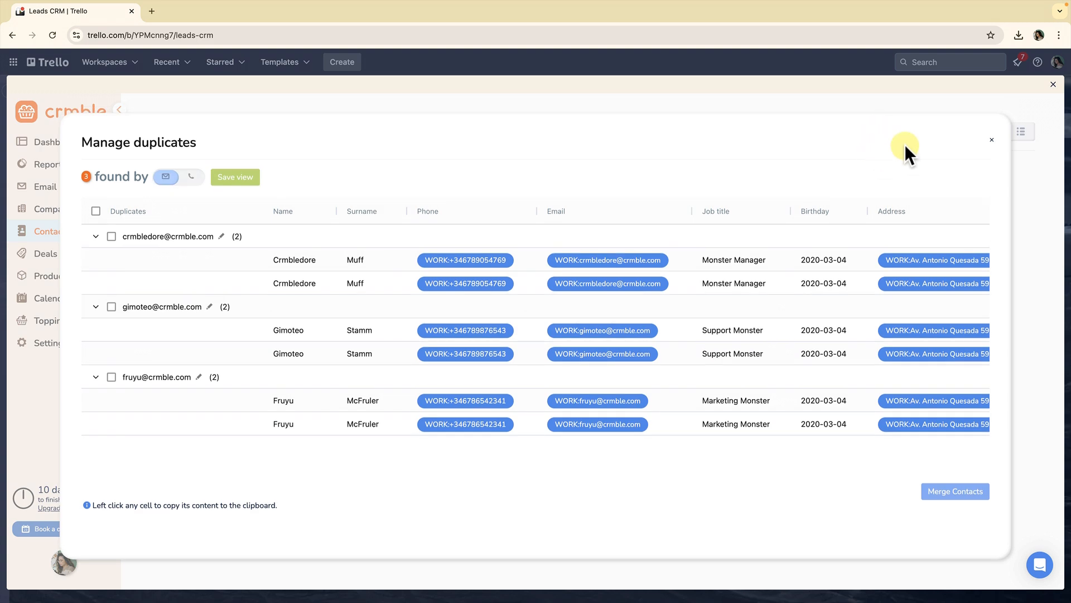
{"action": "left_click", "coordinate": [990, 142]}
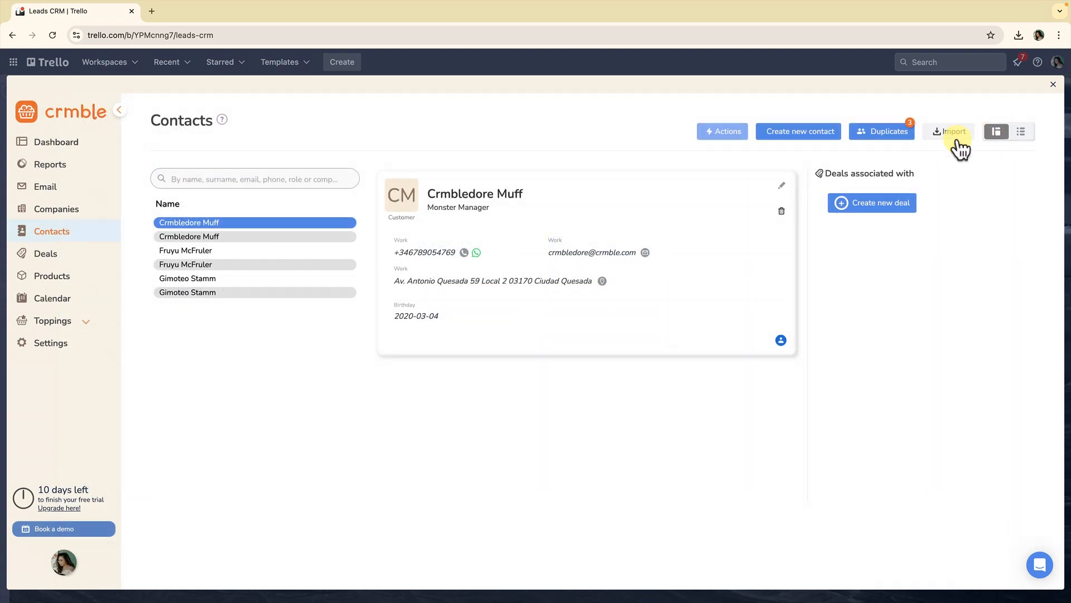
Show the contacts as a table and delete all sample contacts, confirming with DELETE-CONTACTS
{"action": "left_click", "coordinate": [1021, 133]}
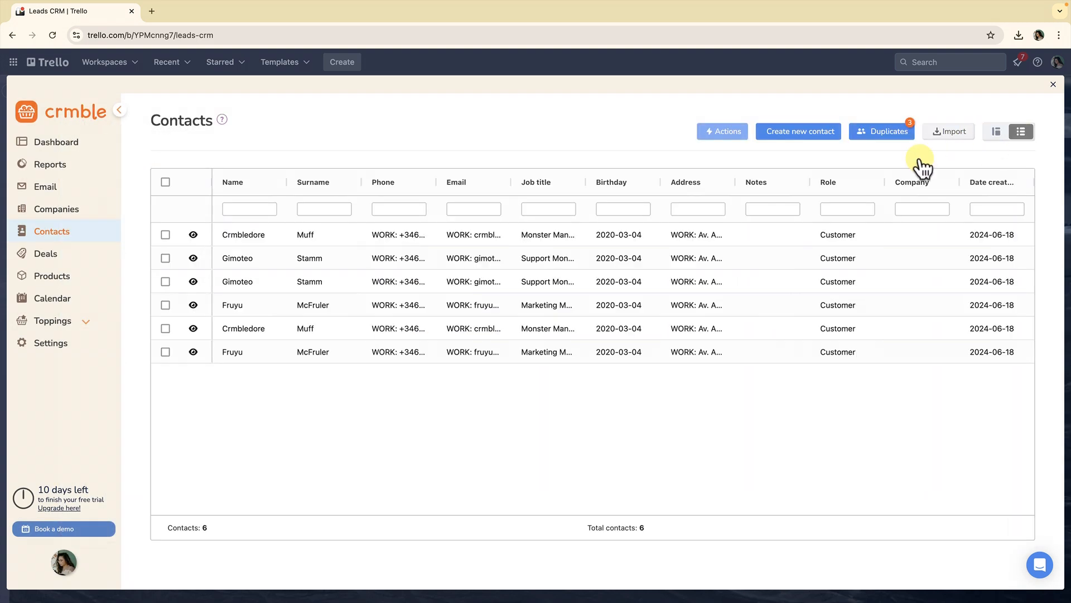
{"action": "left_click", "coordinate": [165, 180]}
{"action": "left_click", "coordinate": [717, 133]}
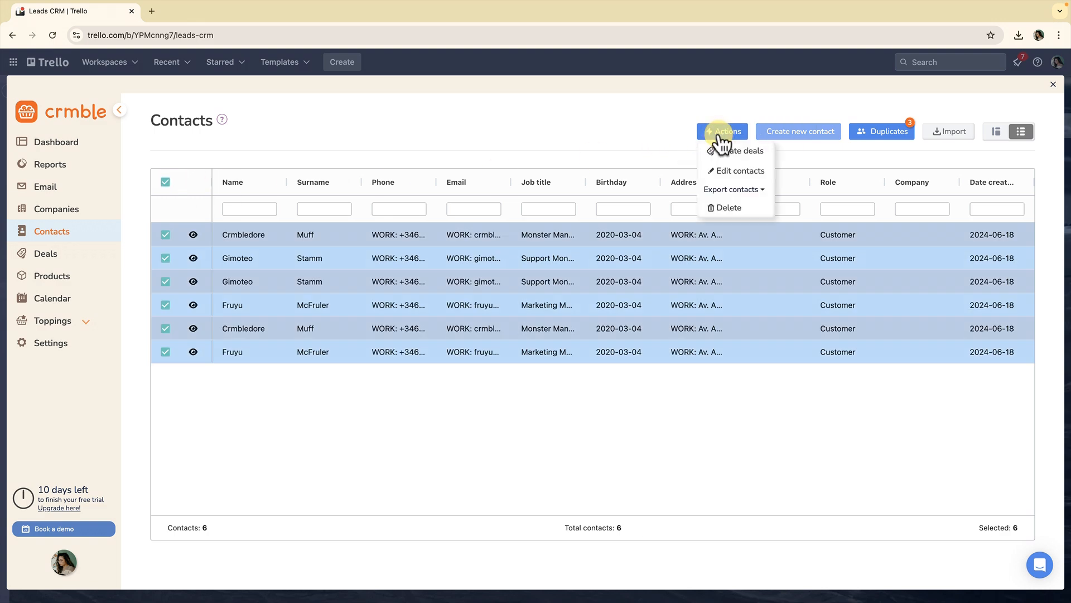
{"action": "left_click", "coordinate": [727, 207]}
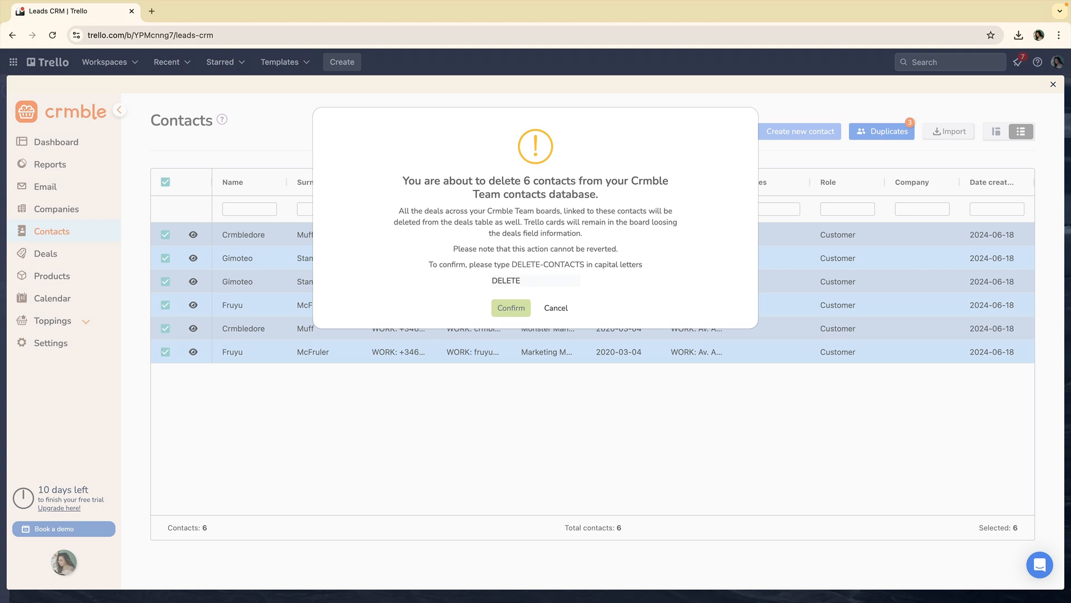
{"action": "type", "text": "DELETE-CONTACTS"}
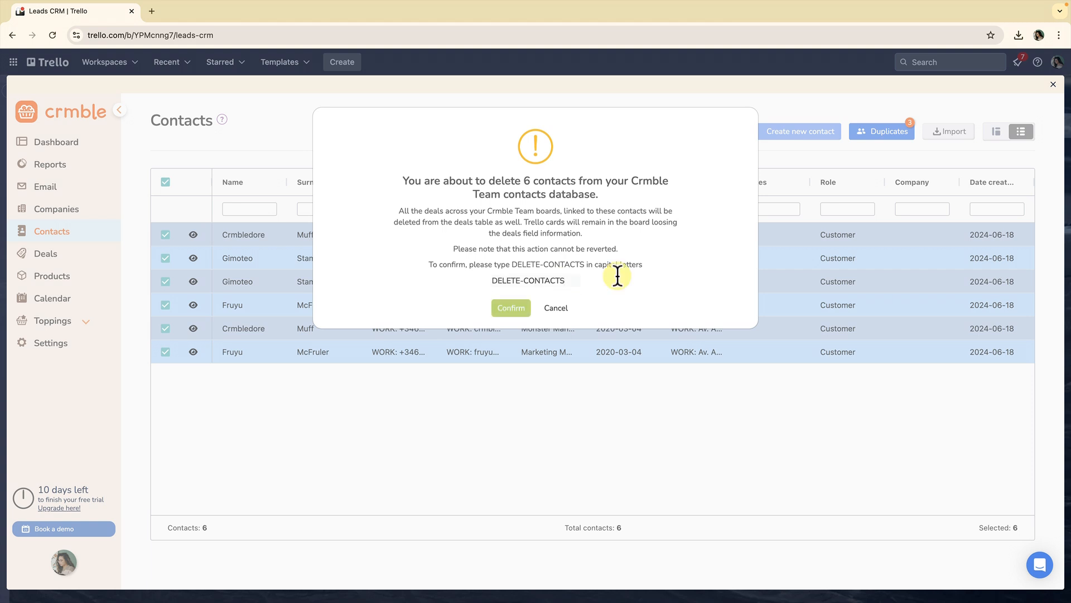
{"action": "left_click", "coordinate": [527, 306]}
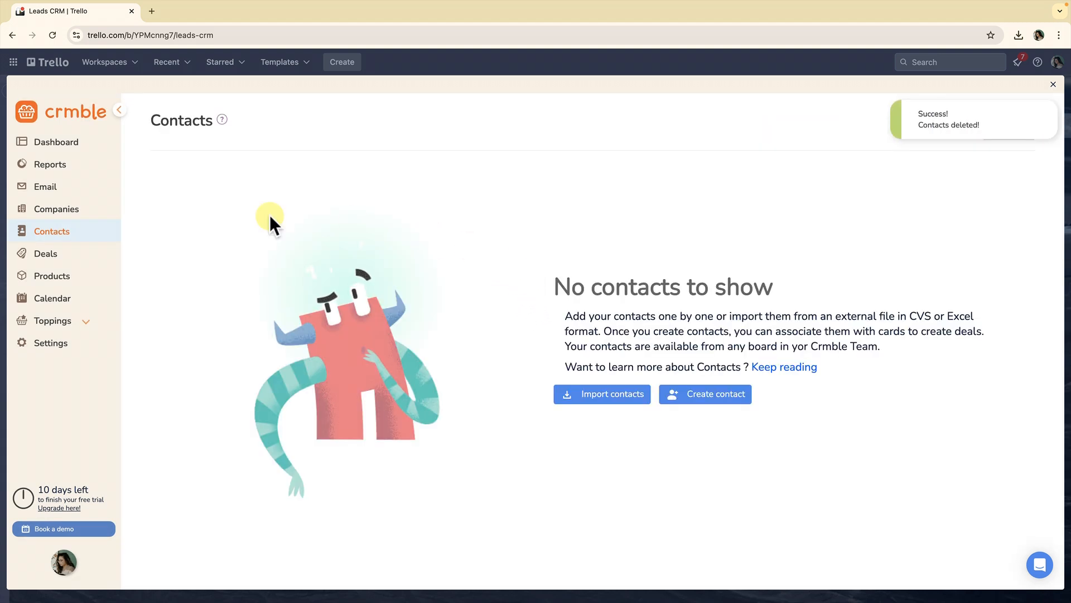
Check Crmble's Deals, Contacts, Companies, Email, Reports and Dashboard pages after the sample data cleanup
{"action": "left_click", "coordinate": [46, 256]}
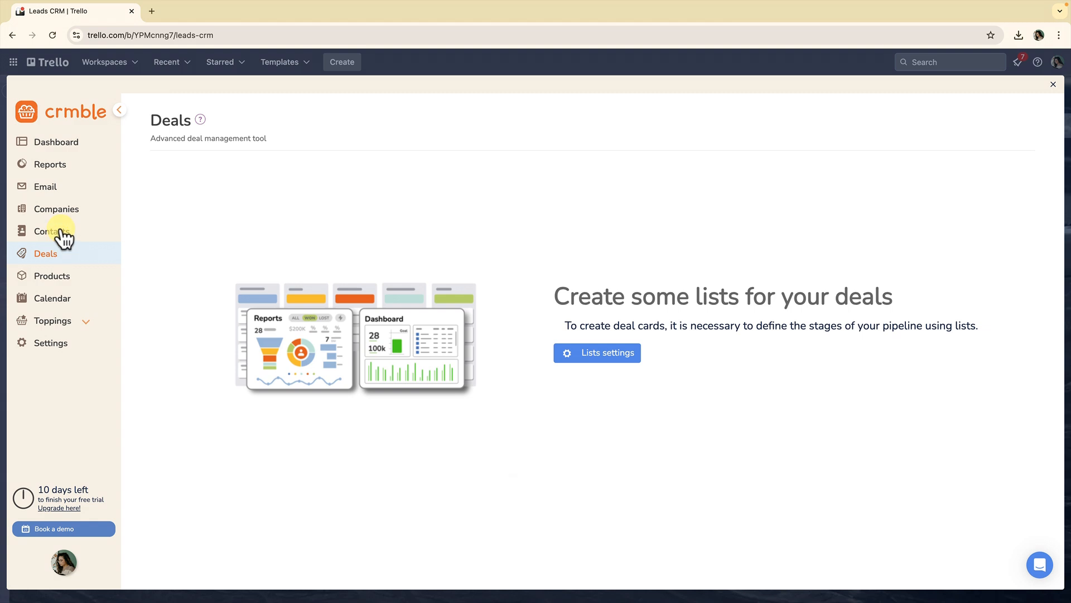
{"action": "left_click", "coordinate": [61, 232]}
{"action": "left_click", "coordinate": [62, 211]}
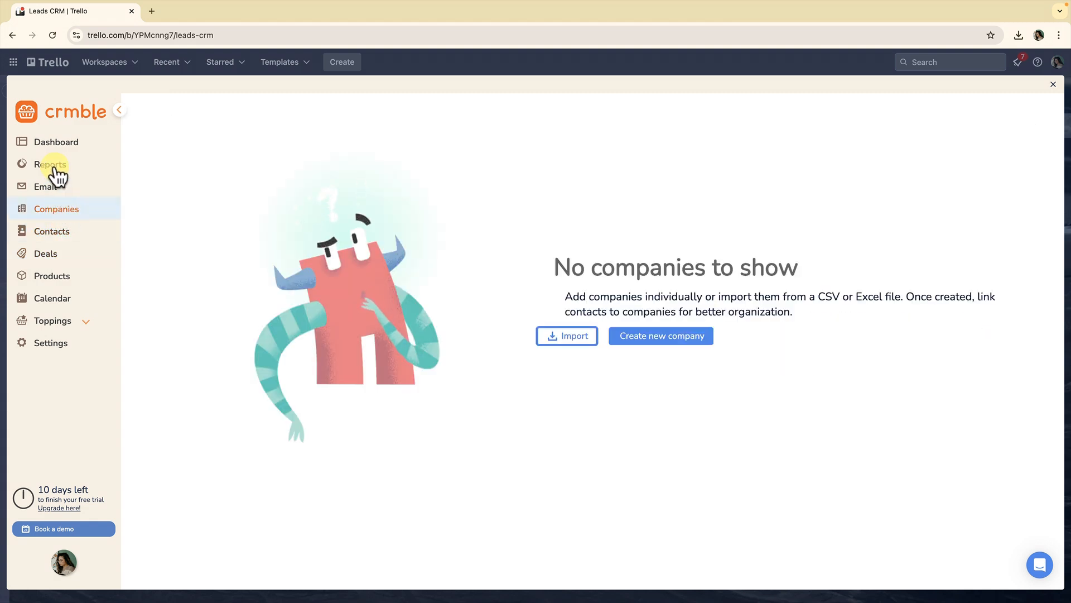
{"action": "left_click", "coordinate": [49, 189]}
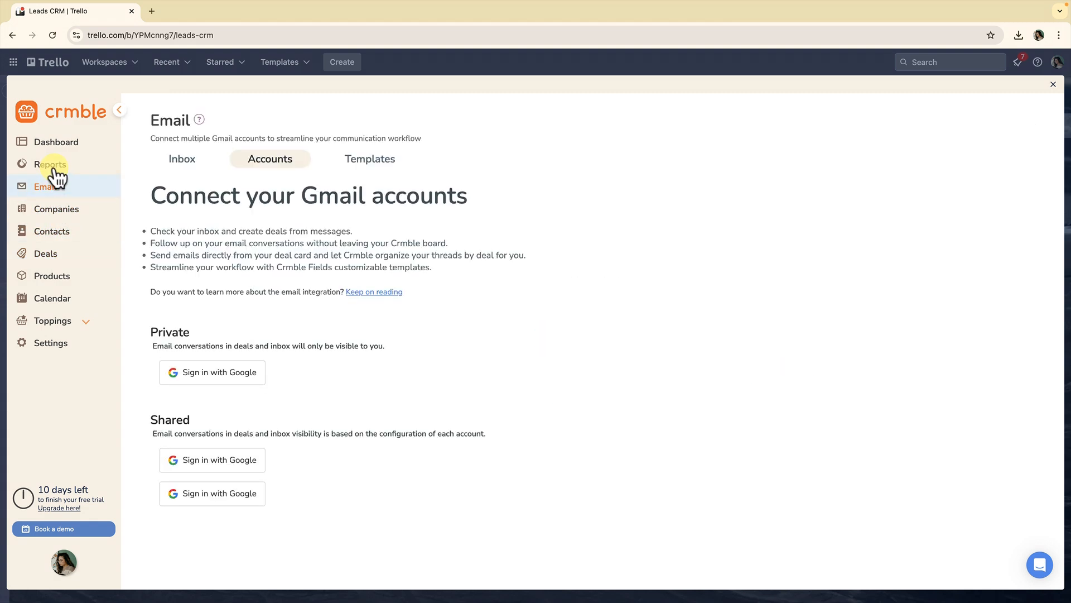
{"action": "left_click", "coordinate": [55, 168]}
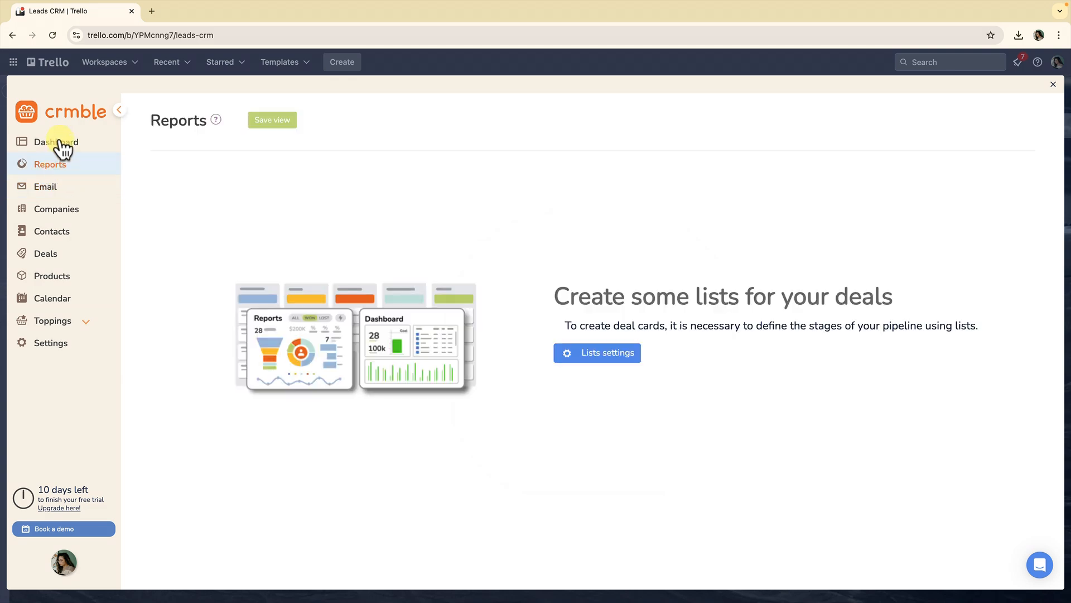
{"action": "left_click", "coordinate": [61, 143]}
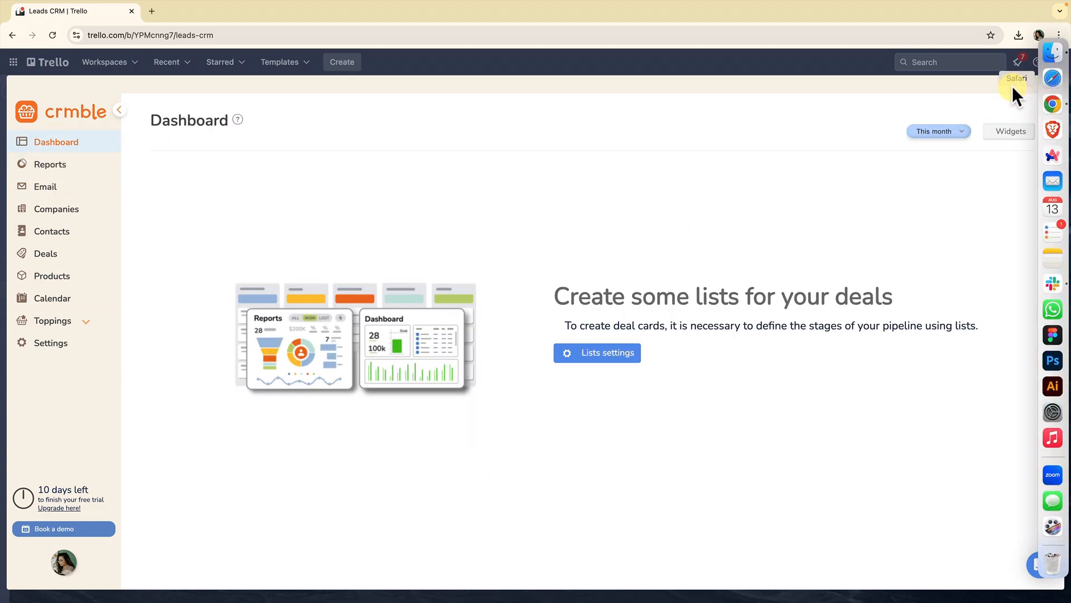
Return from Crmble to the Leads CRM board and review the Aramco card's description and Crmble section
{"action": "left_click", "coordinate": [1054, 86]}
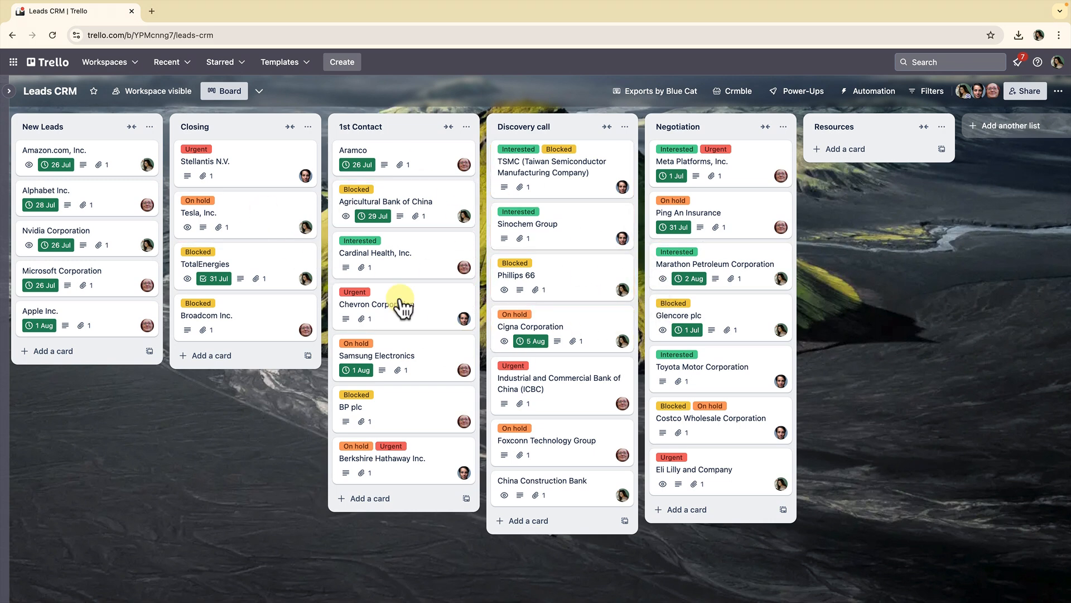
{"action": "left_click", "coordinate": [456, 308]}
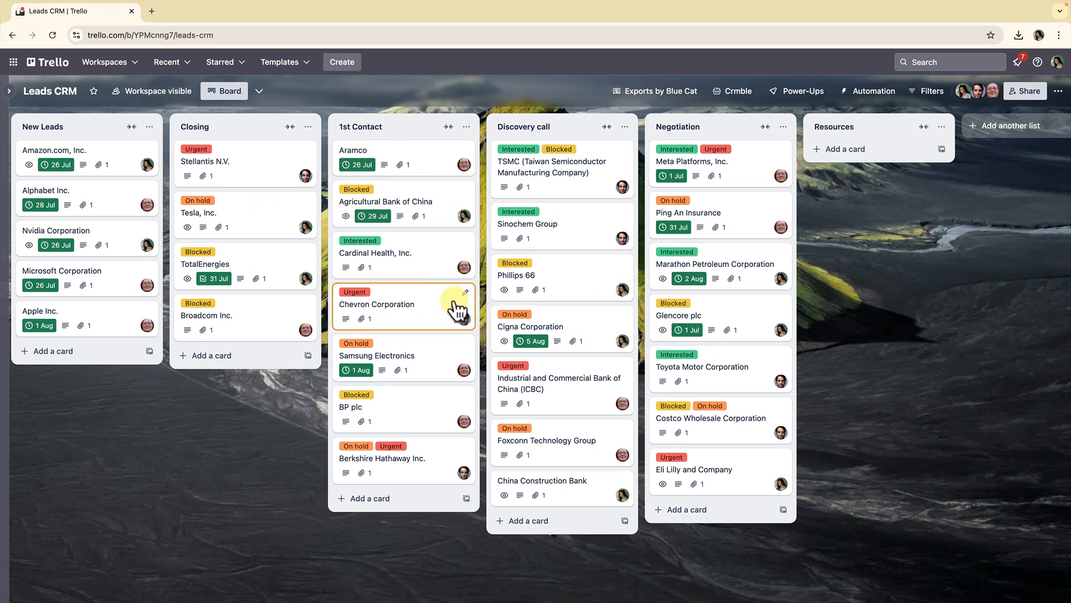
{"action": "left_click", "coordinate": [738, 96]}
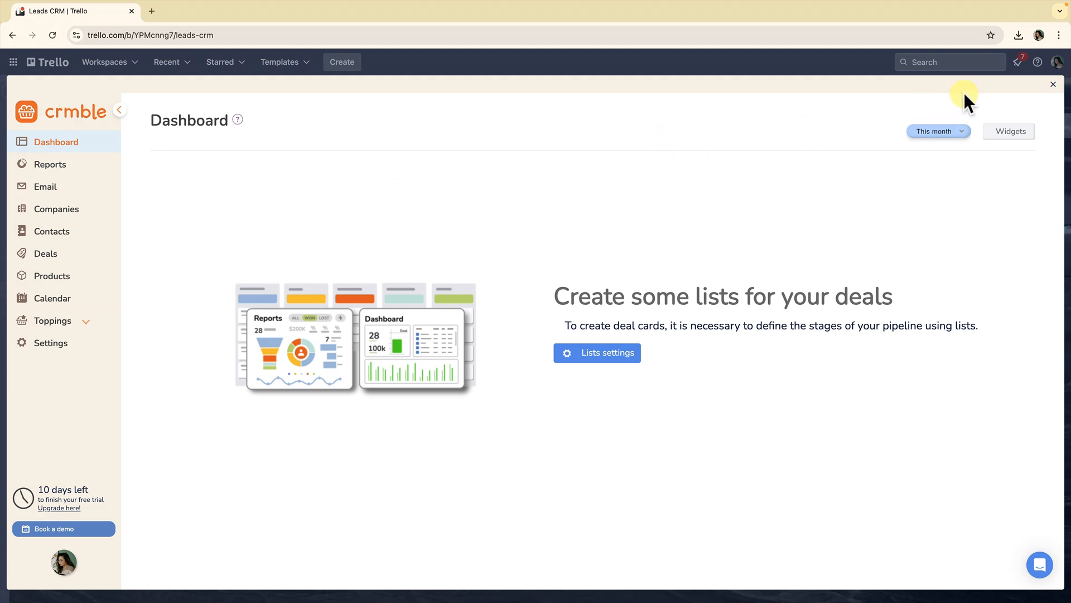
{"action": "left_click", "coordinate": [1052, 86]}
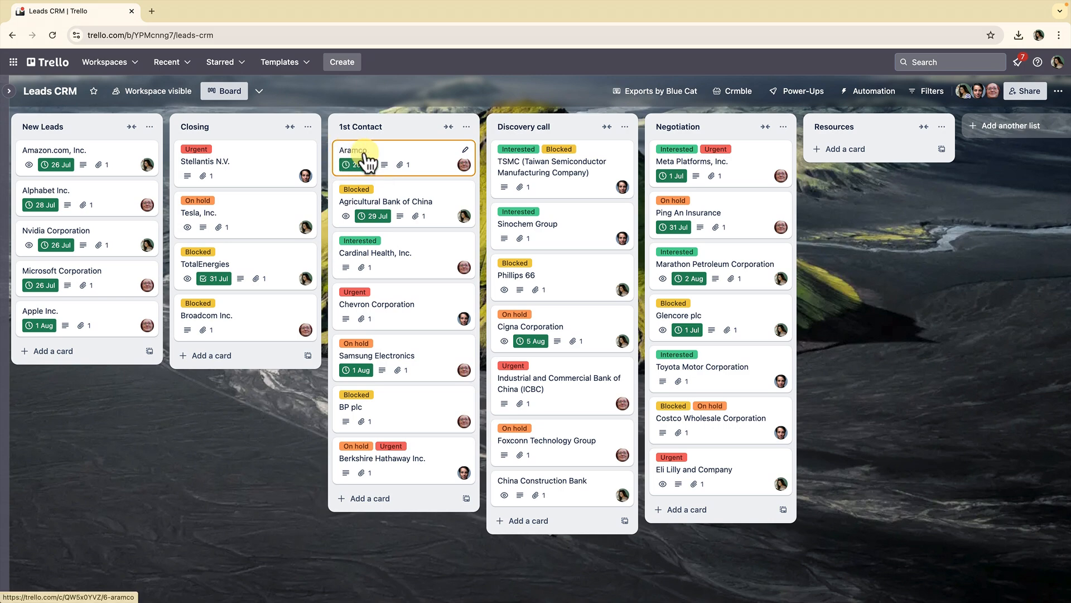
{"action": "left_click", "coordinate": [435, 162]}
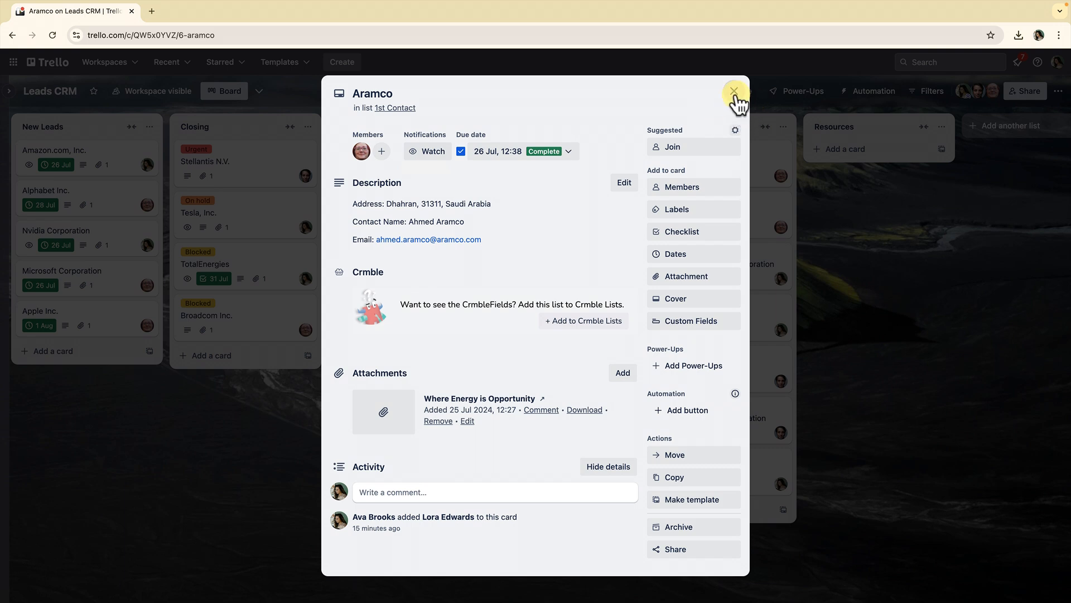
{"action": "left_click", "coordinate": [734, 92]}
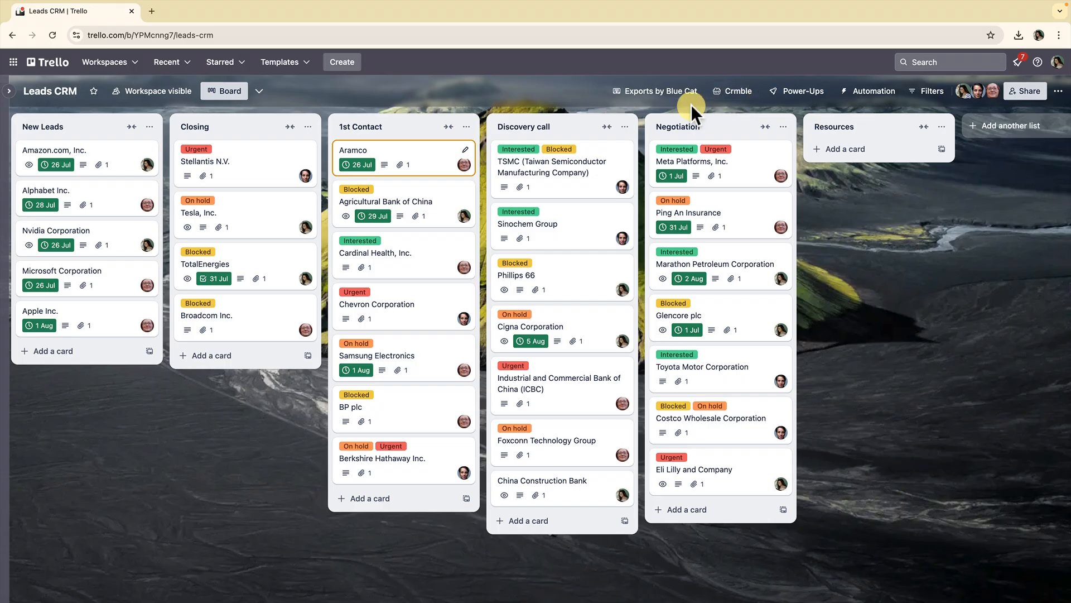
Start a company import on Crmble's Companies page using the file Leads CRM (1).csv from Downloads
{"action": "left_click", "coordinate": [728, 92]}
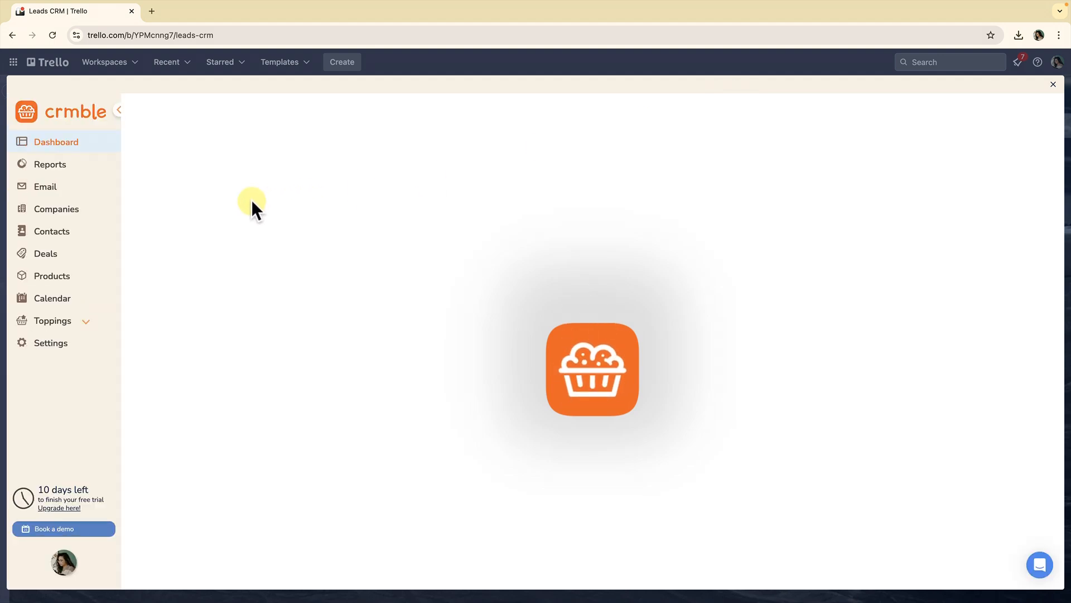
{"action": "left_click", "coordinate": [55, 219]}
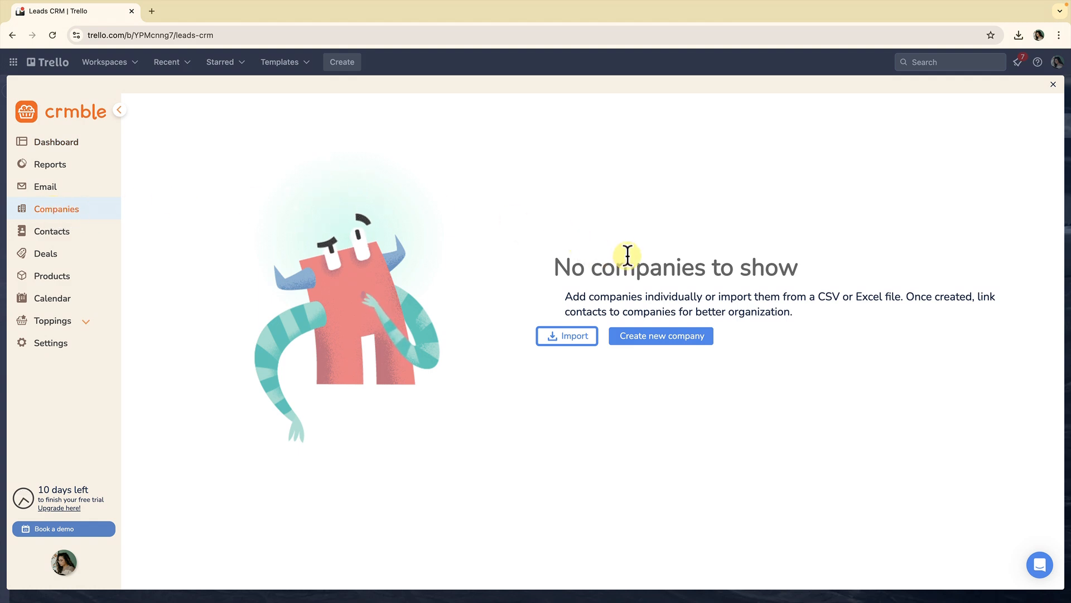
{"action": "left_click", "coordinate": [556, 337]}
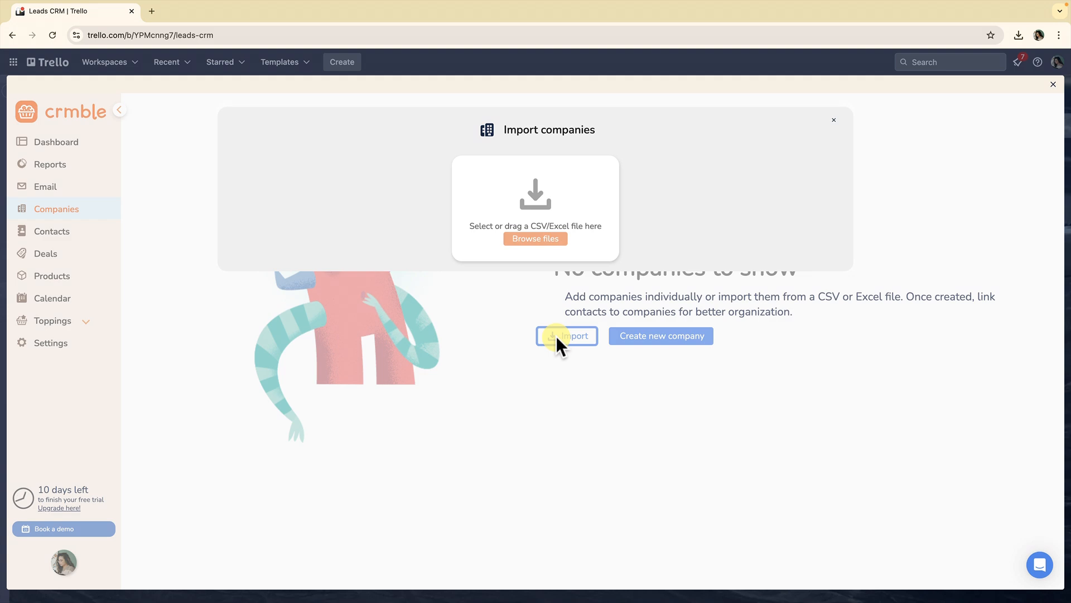
{"action": "left_click", "coordinate": [533, 245]}
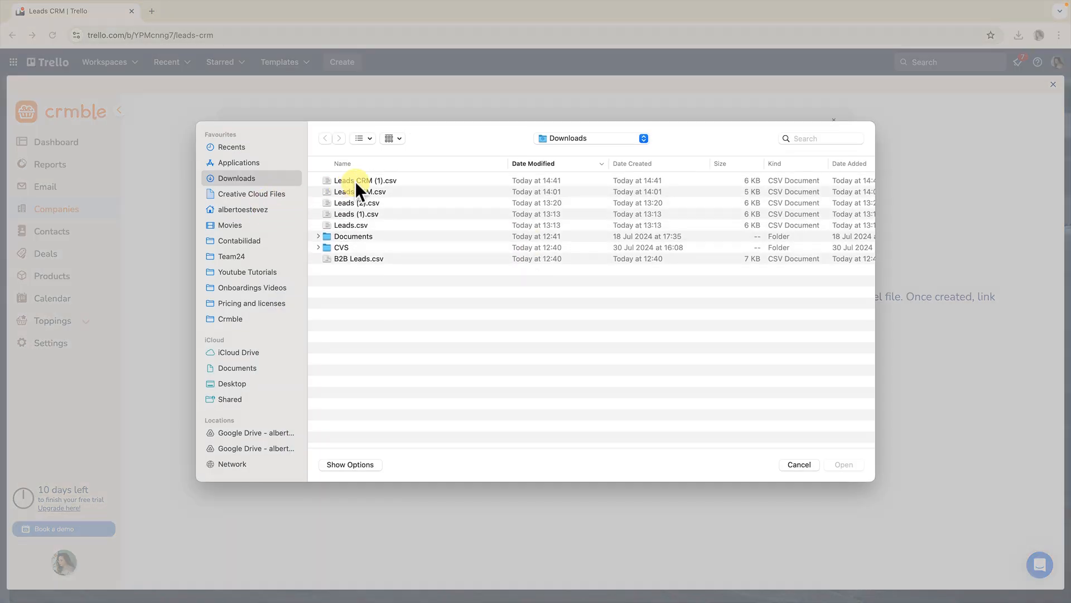
{"action": "left_click", "coordinate": [356, 180]}
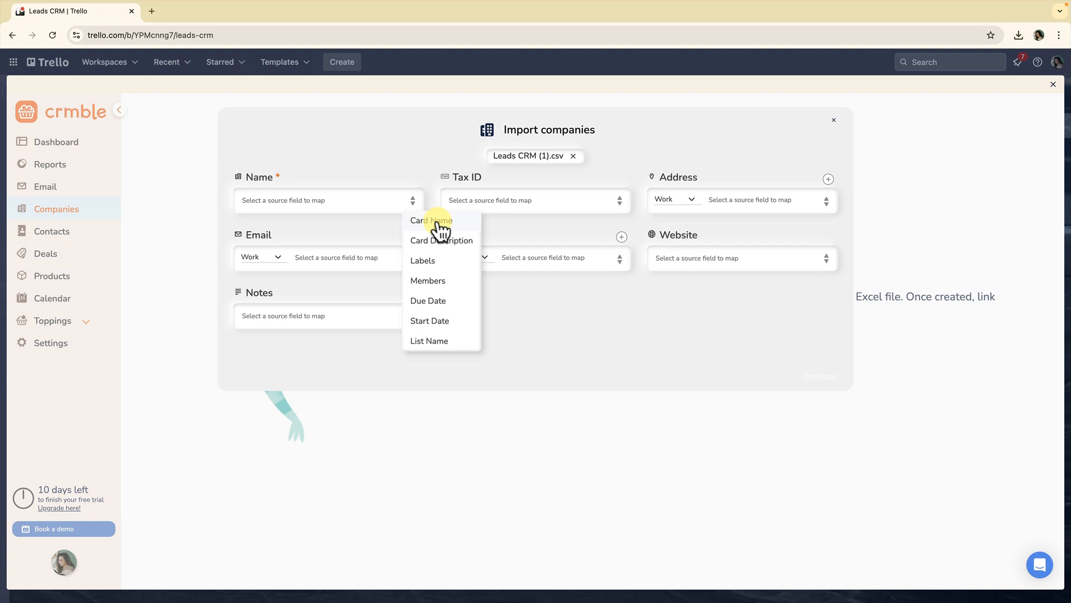
Map the company Name to Card Name, review the import preview and create all listed companies
{"action": "left_click", "coordinate": [439, 221]}
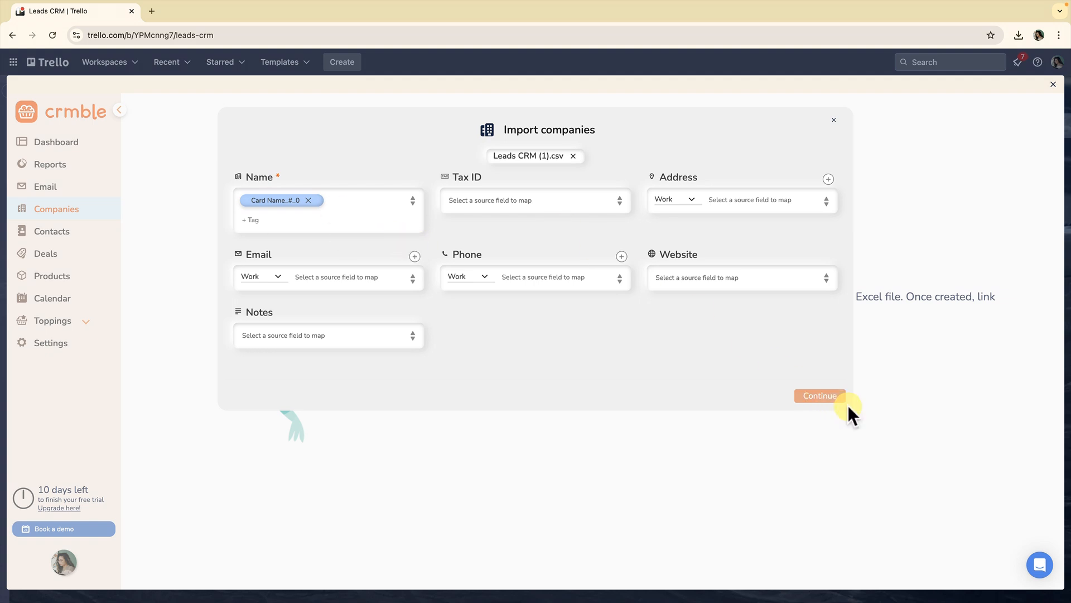
{"action": "left_click", "coordinate": [820, 396]}
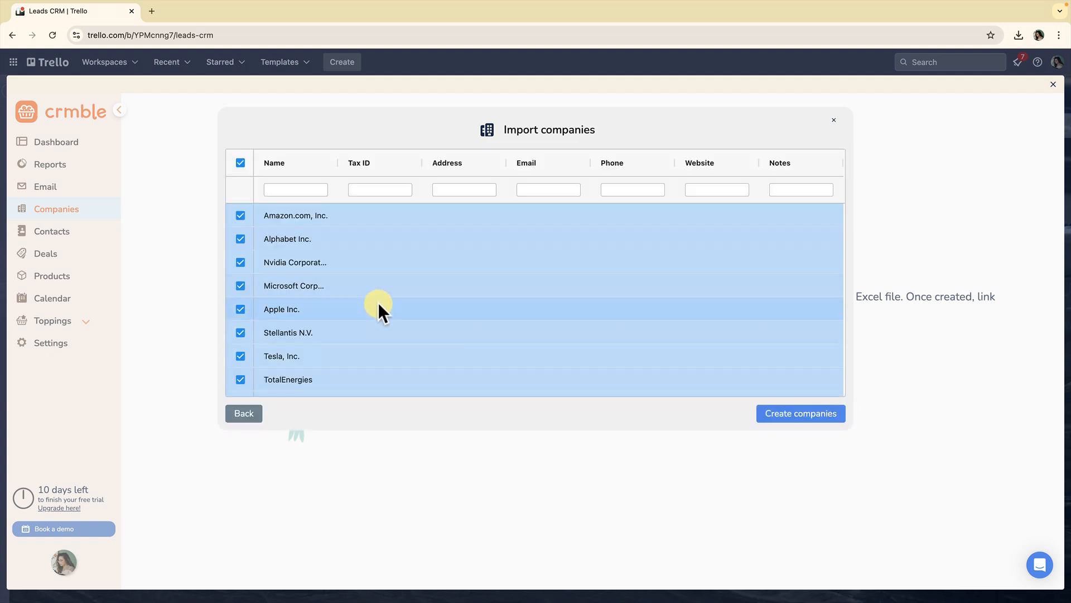
{"action": "scroll", "coordinate": [377, 302], "scroll_direction": "down", "scroll_amount": 10}
{"action": "scroll", "coordinate": [378, 302], "scroll_direction": "up", "scroll_amount": 10}
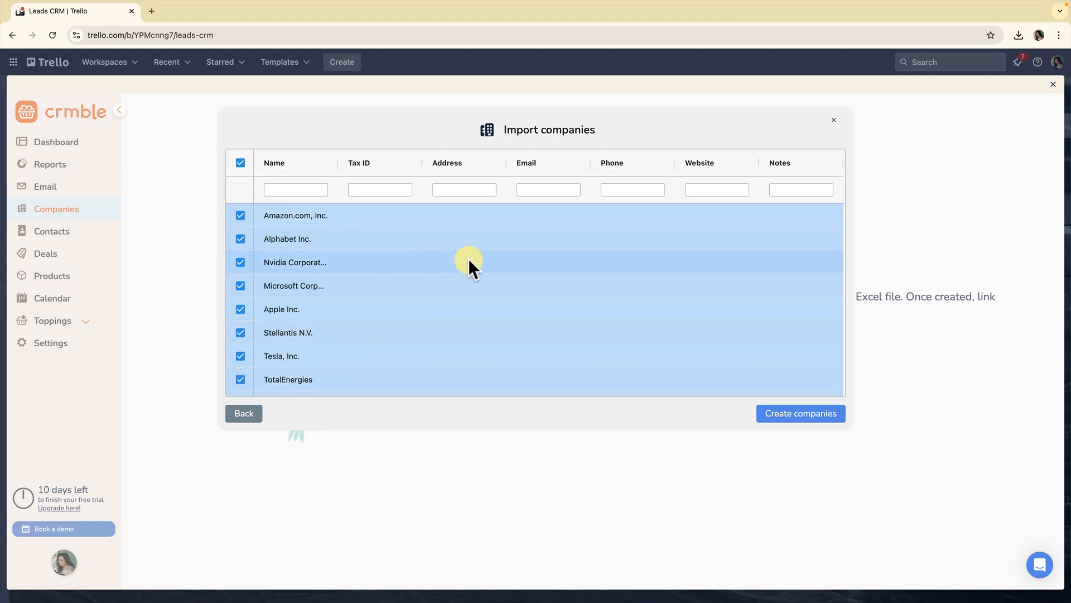
{"action": "left_click", "coordinate": [802, 417]}
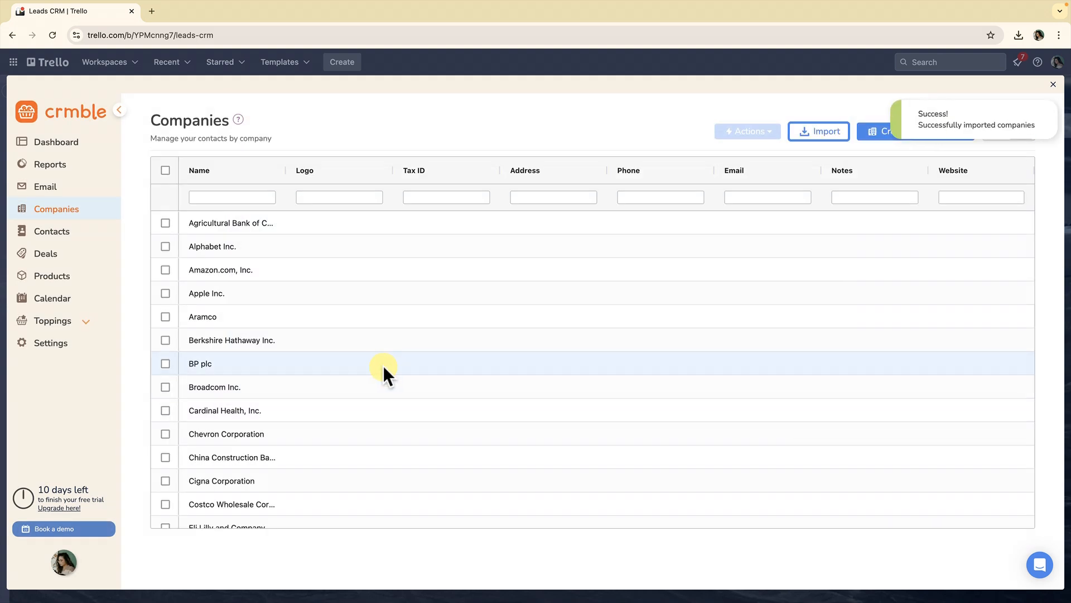
Review the companies table, switch to the detail view and look through the Alphabet, Amazon, Apple, Aramco and Agricultural Bank of China records
{"action": "scroll", "coordinate": [384, 368], "scroll_direction": "down", "scroll_amount": 10}
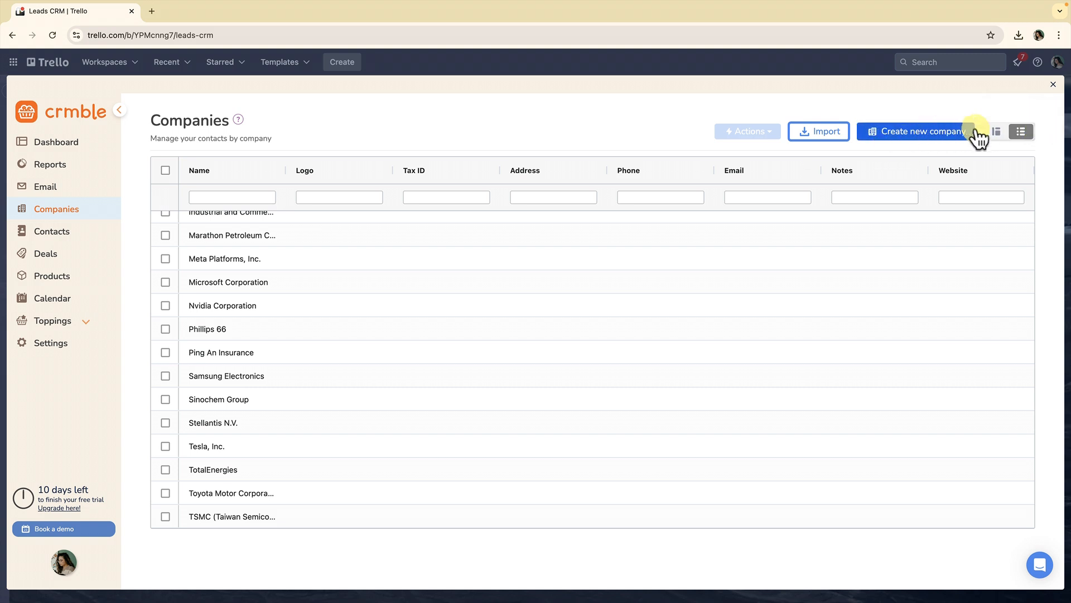
{"action": "left_click", "coordinate": [997, 133]}
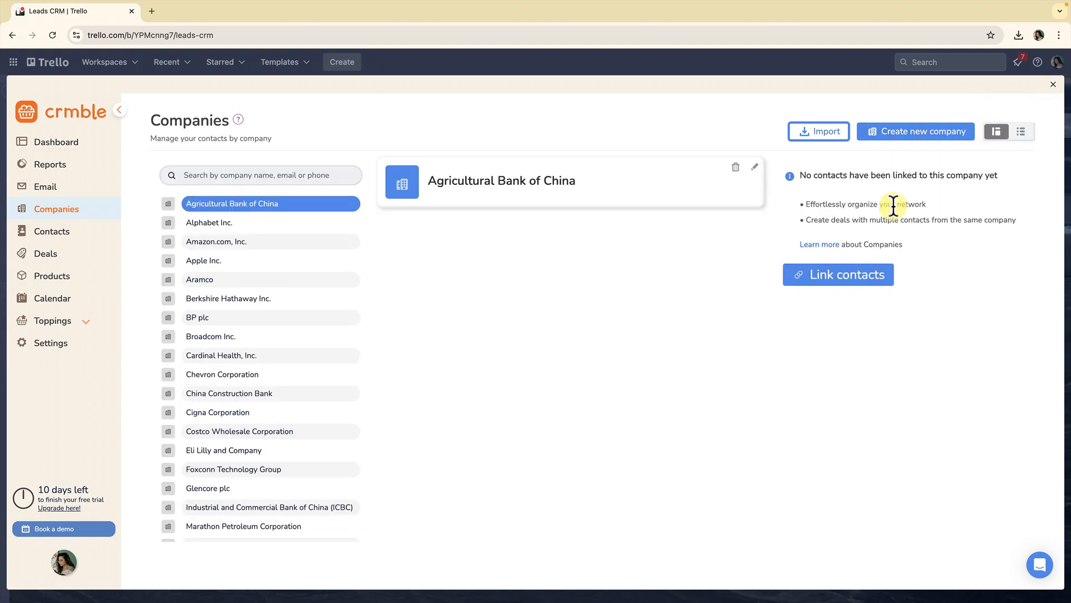
{"action": "left_click", "coordinate": [244, 223]}
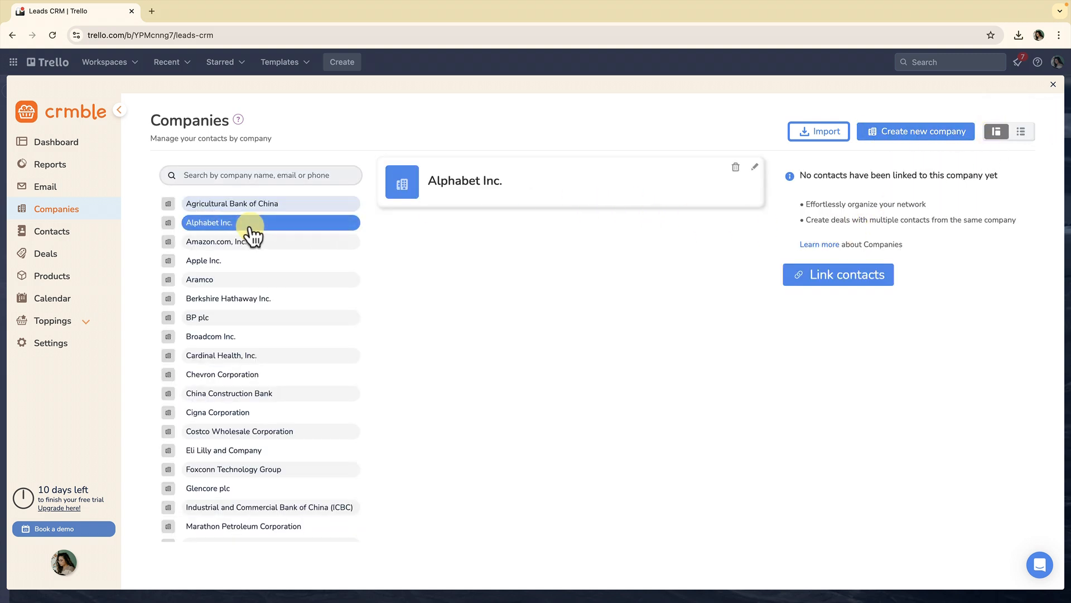
{"action": "left_click", "coordinate": [245, 242]}
{"action": "left_click", "coordinate": [246, 261]}
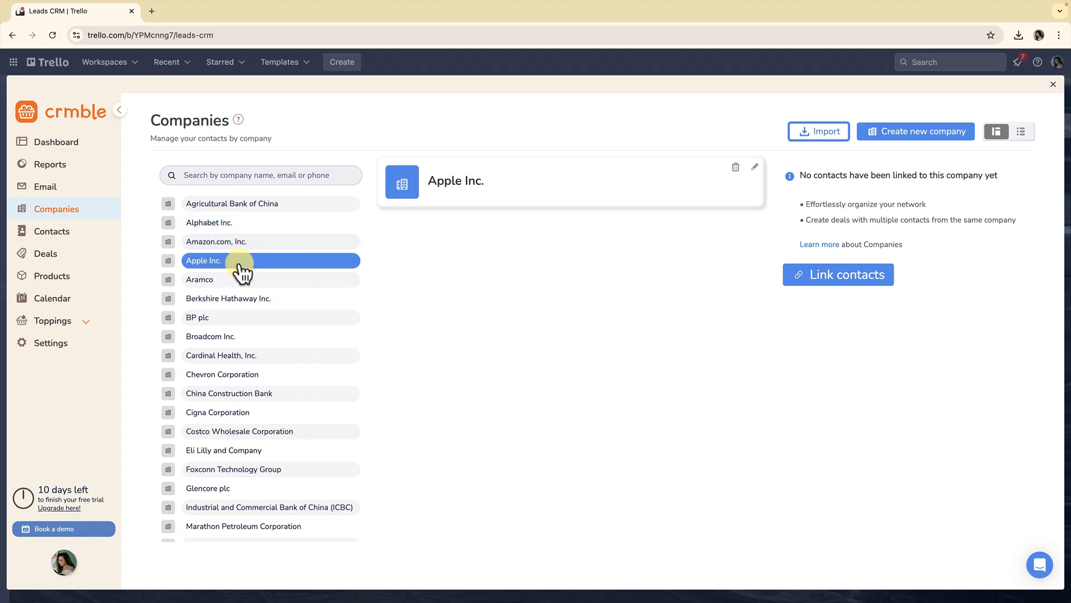
{"action": "left_click", "coordinate": [245, 279]}
{"action": "left_click", "coordinate": [244, 205]}
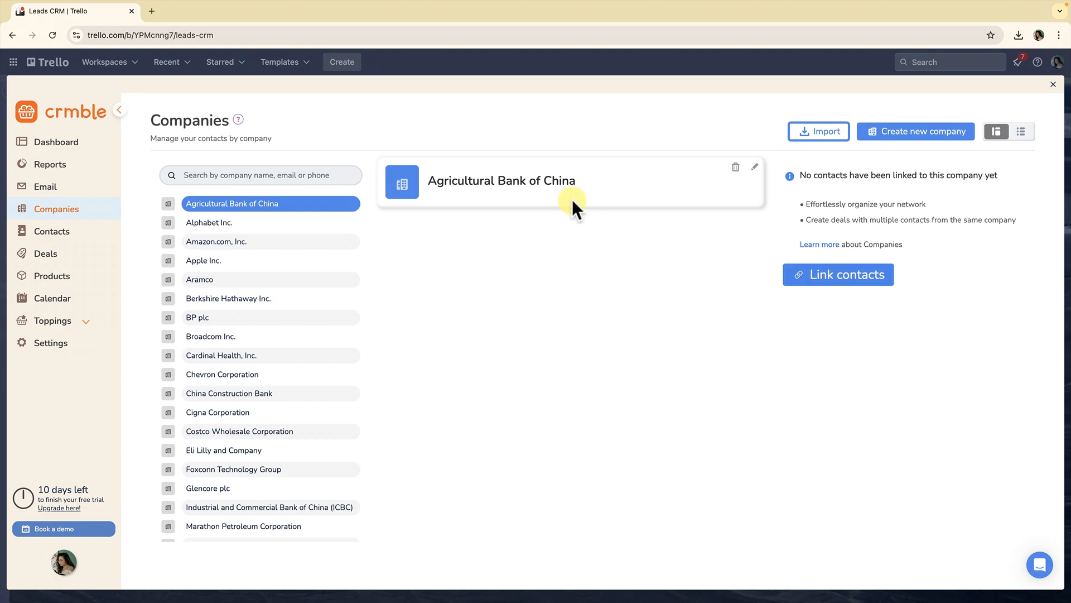
Start a contact import on Crmble's Contacts page using the file Leads CRM (1).csv from Downloads
{"action": "left_click", "coordinate": [45, 231]}
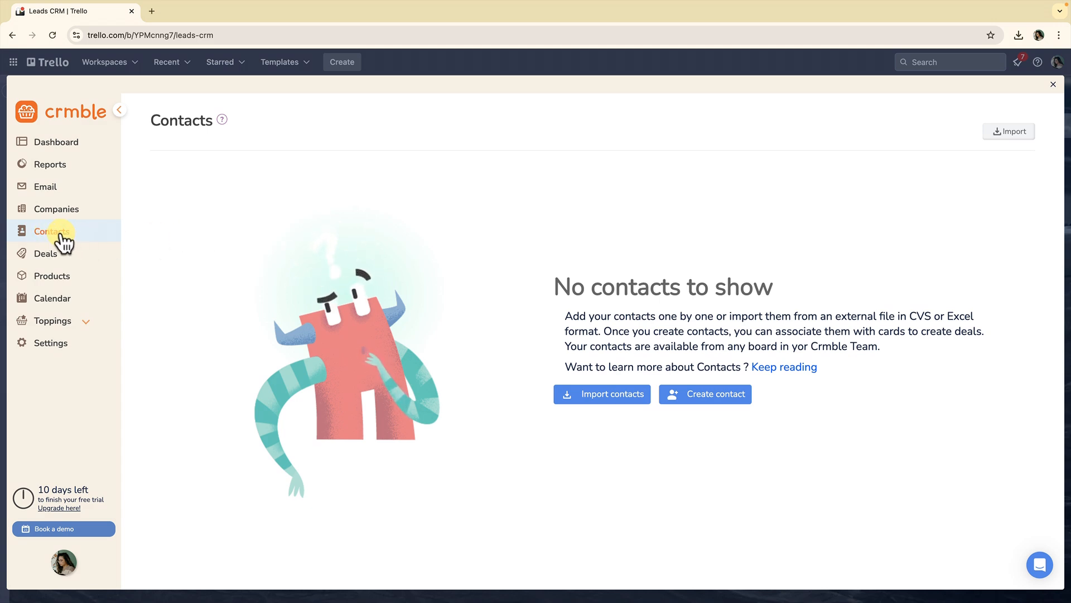
{"action": "left_click", "coordinate": [605, 397]}
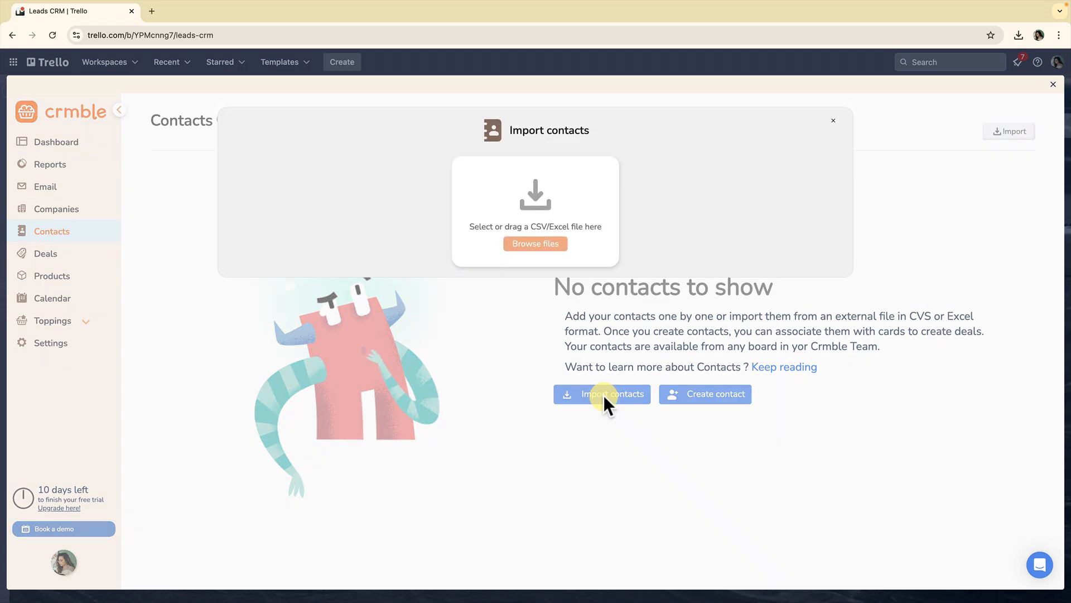
{"action": "left_click", "coordinate": [550, 254]}
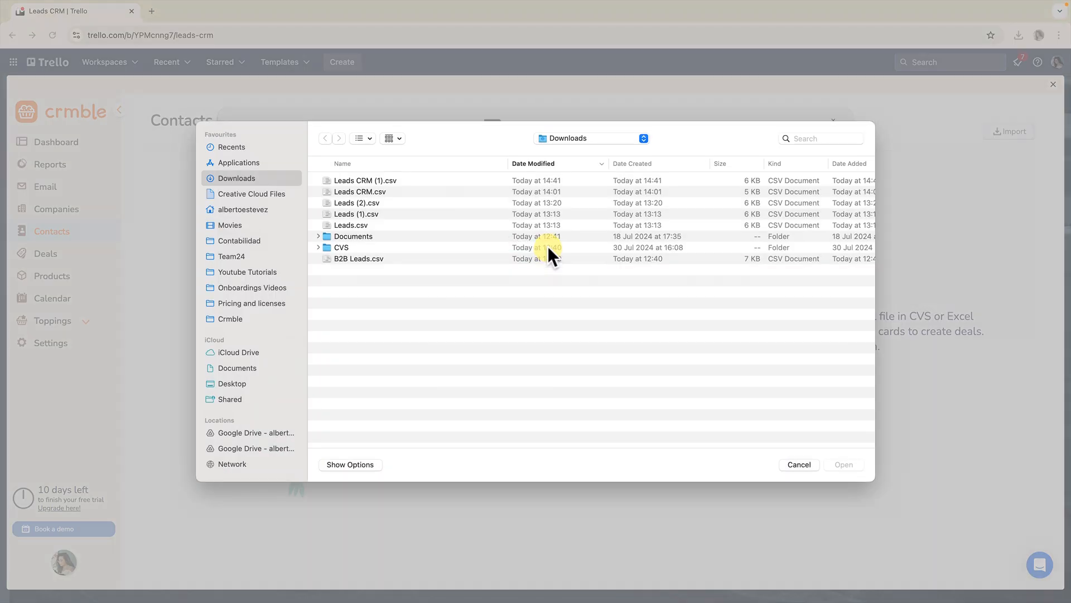
{"action": "left_click", "coordinate": [392, 180]}
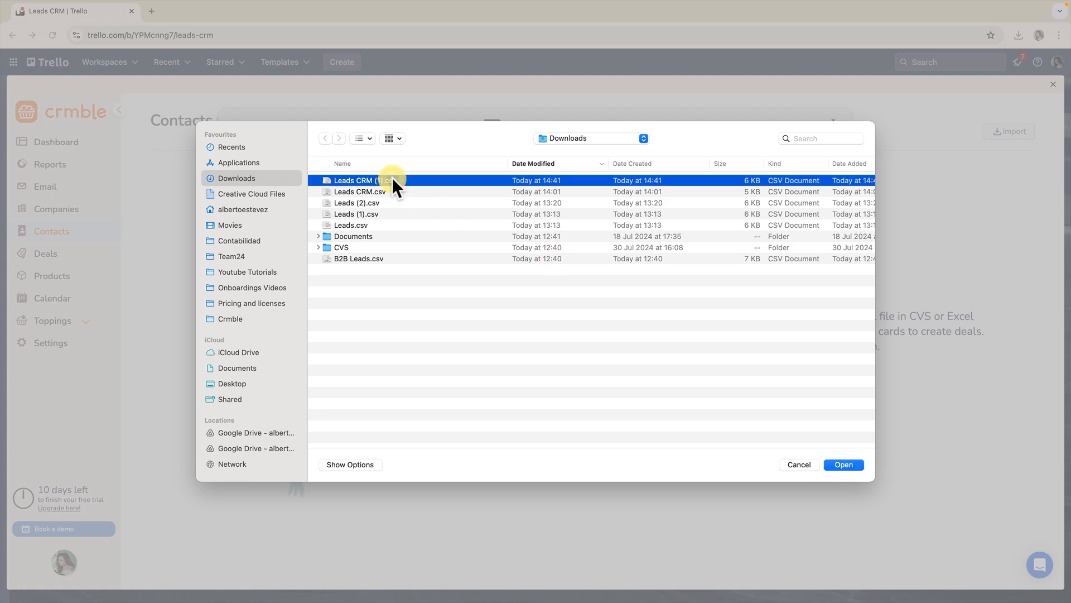
{"action": "left_click", "coordinate": [854, 466]}
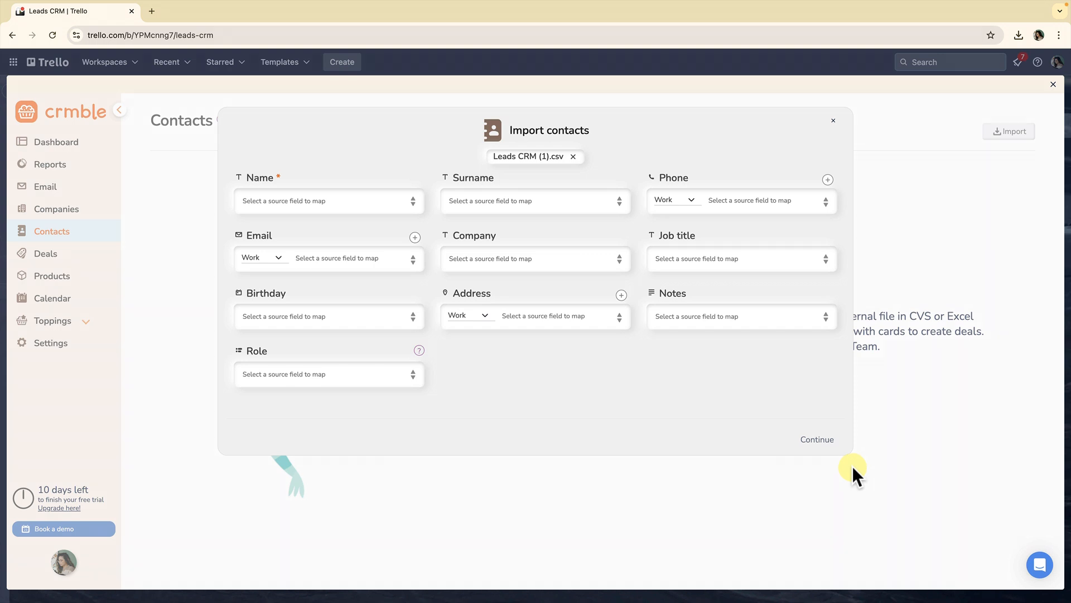
Map both the Name and Company fields of the contact import to Card Name
{"action": "left_click", "coordinate": [412, 207]}
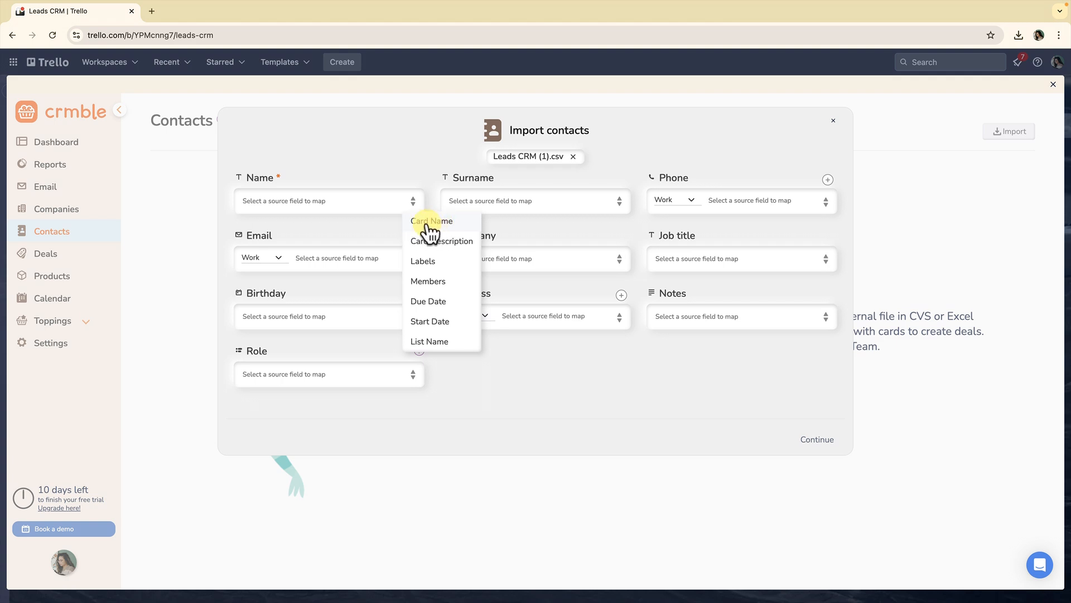
{"action": "left_click", "coordinate": [428, 222]}
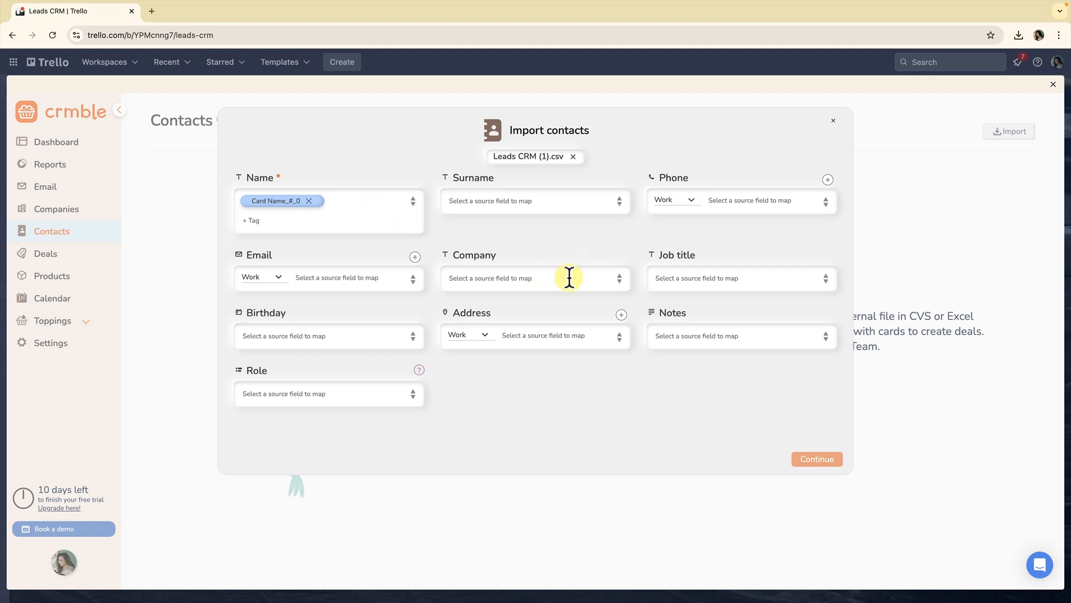
{"action": "left_click", "coordinate": [620, 280]}
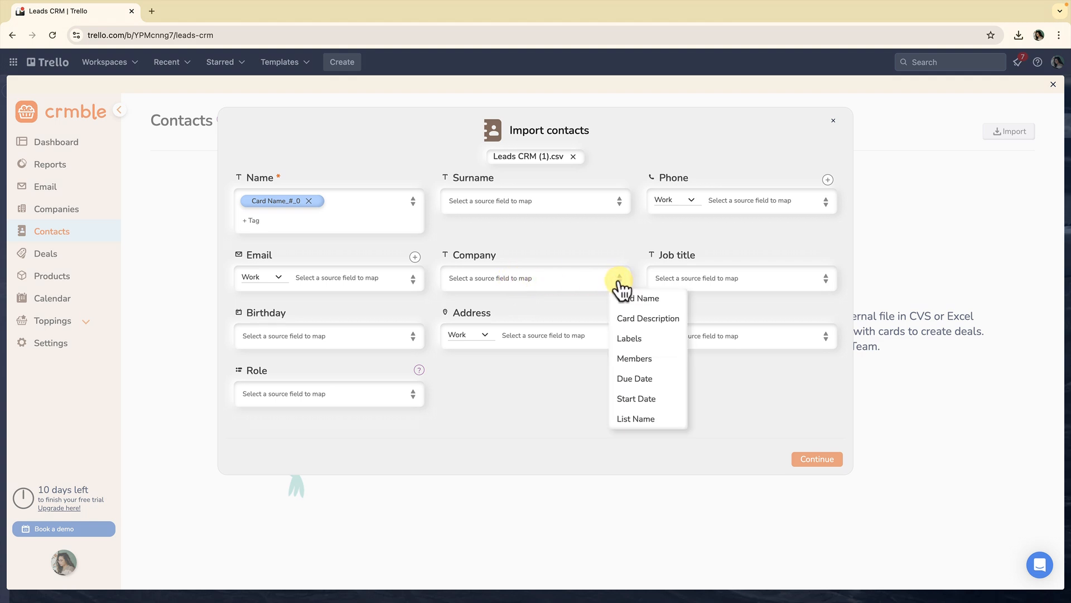
{"action": "left_click", "coordinate": [638, 302]}
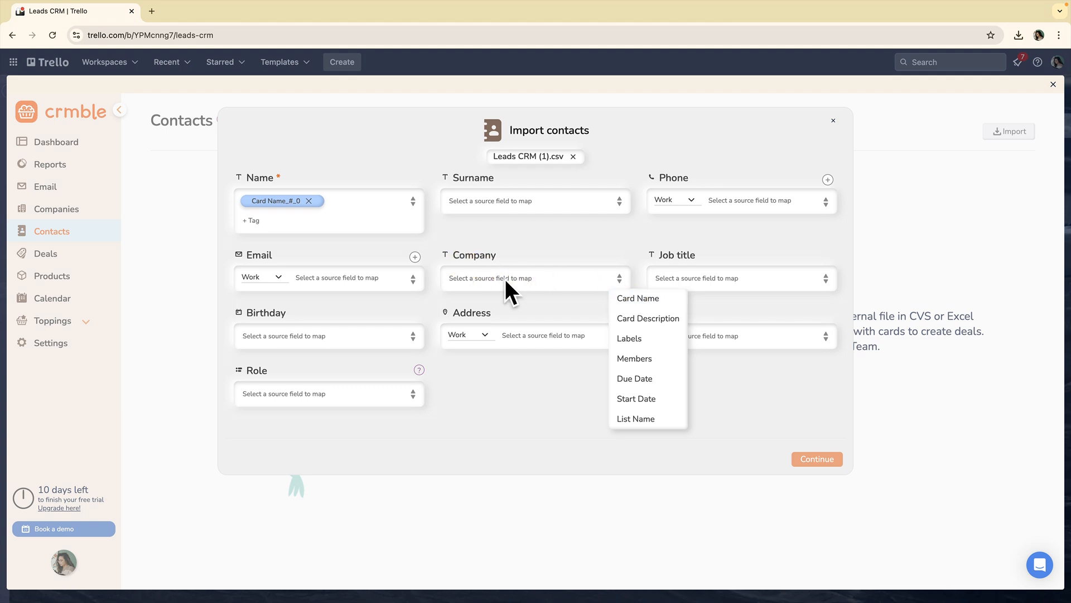
{"action": "left_click", "coordinate": [644, 300]}
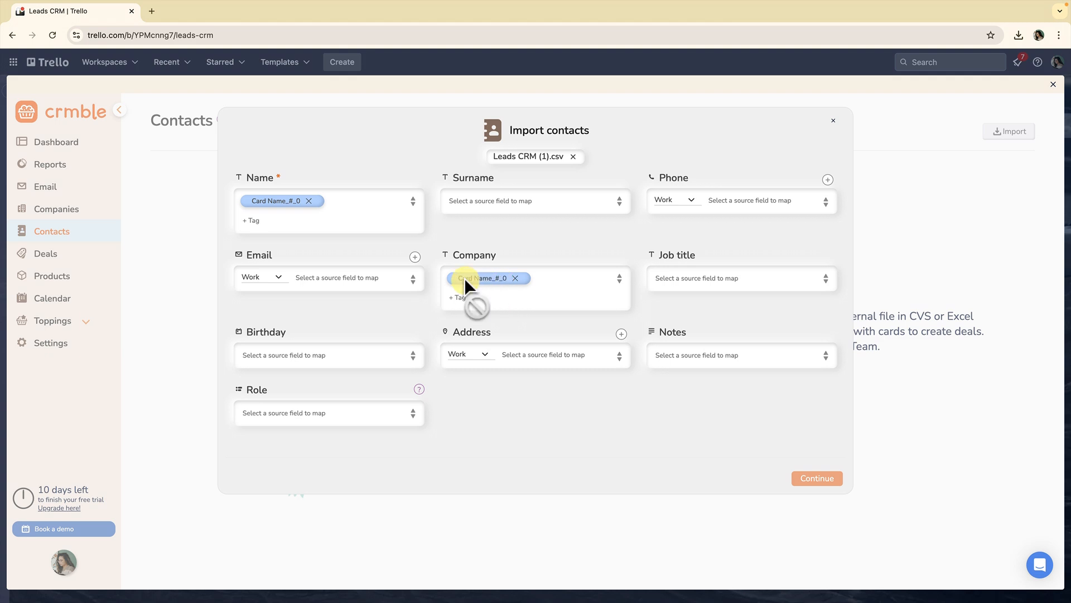
Review the contact import preview, import all selected contacts and look through the contacts table
{"action": "left_click", "coordinate": [823, 480]}
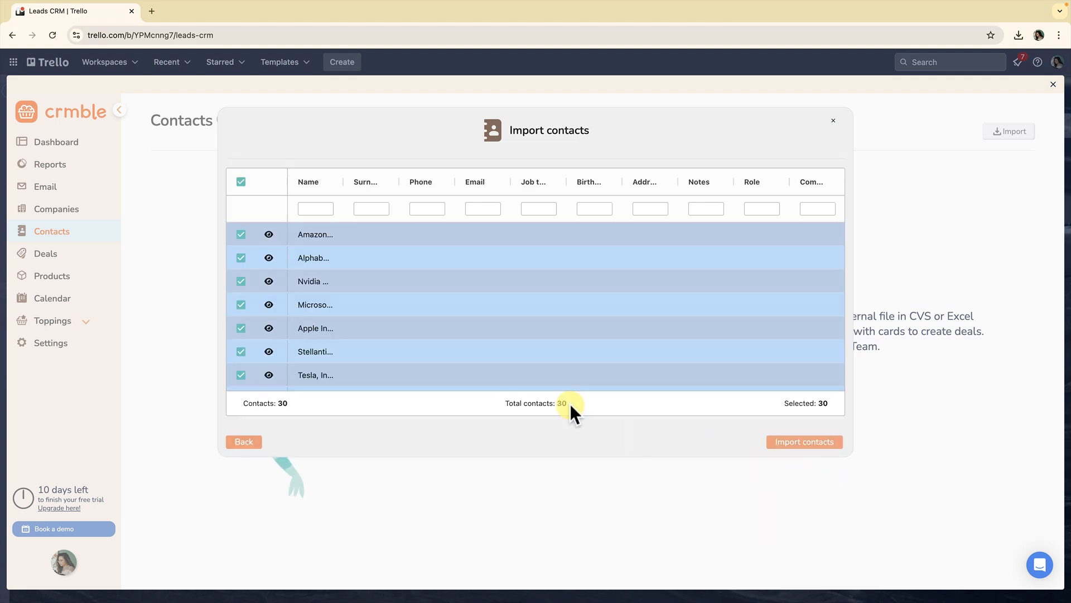
{"action": "scroll", "coordinate": [312, 328], "scroll_direction": "down", "scroll_amount": 10}
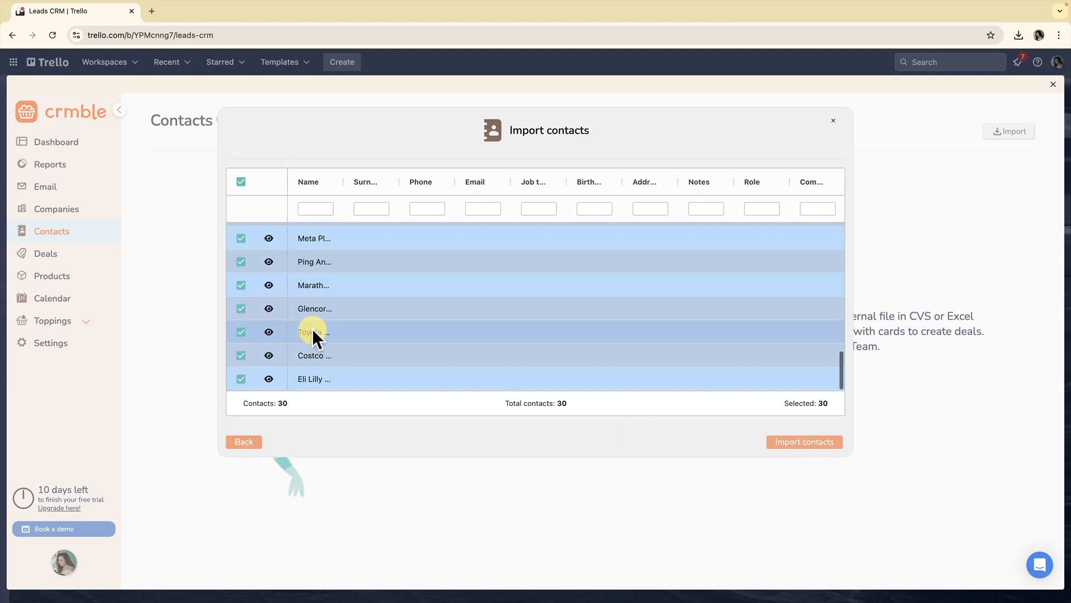
{"action": "scroll", "coordinate": [312, 331], "scroll_direction": "up", "scroll_amount": 10}
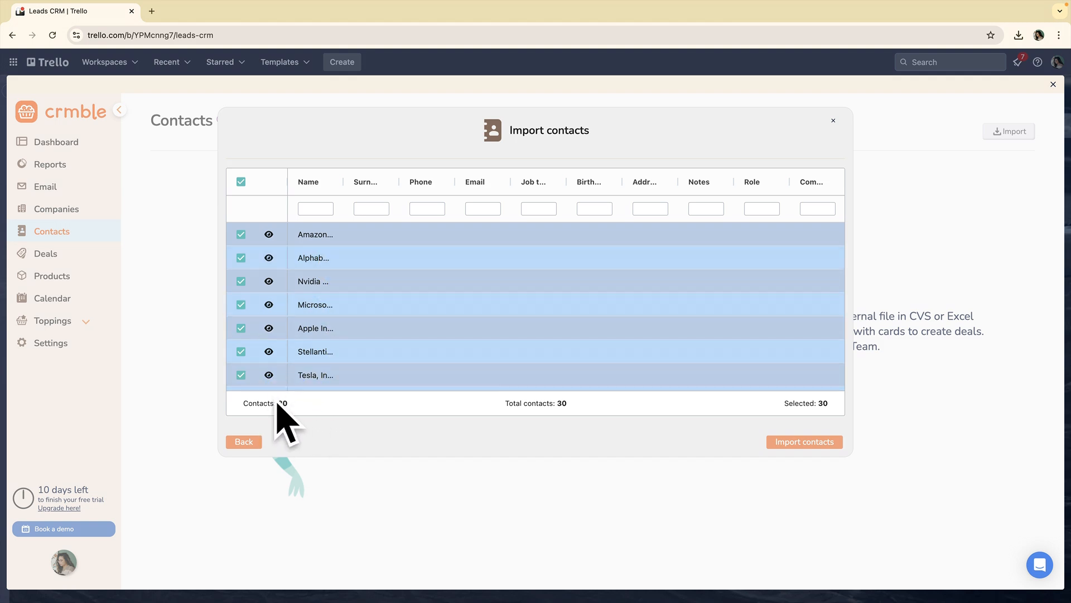
{"action": "left_click", "coordinate": [827, 443]}
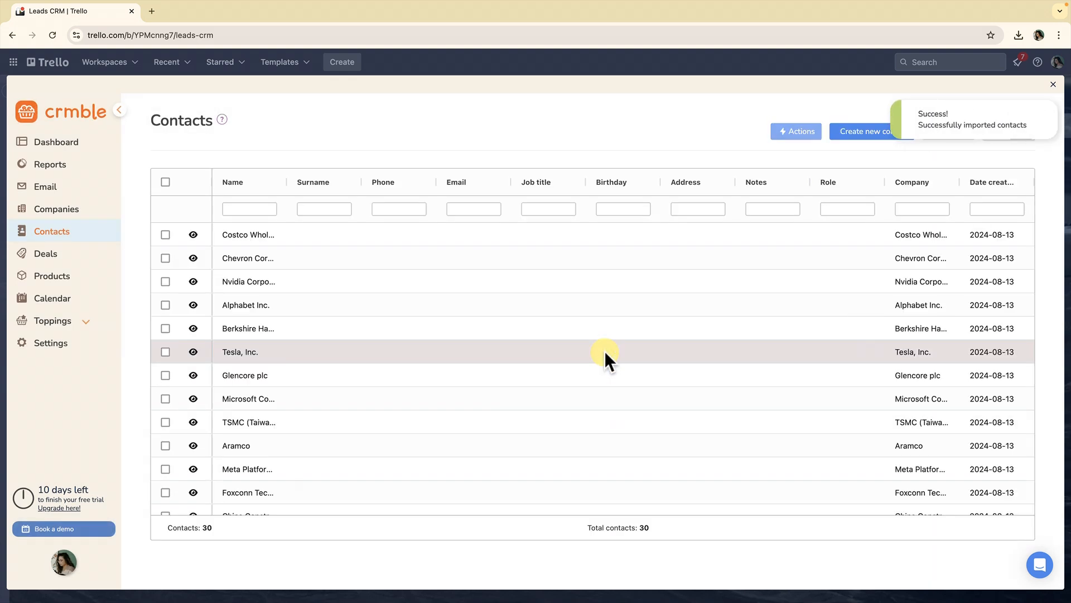
{"action": "scroll", "coordinate": [375, 352], "scroll_direction": "down", "scroll_amount": 5}
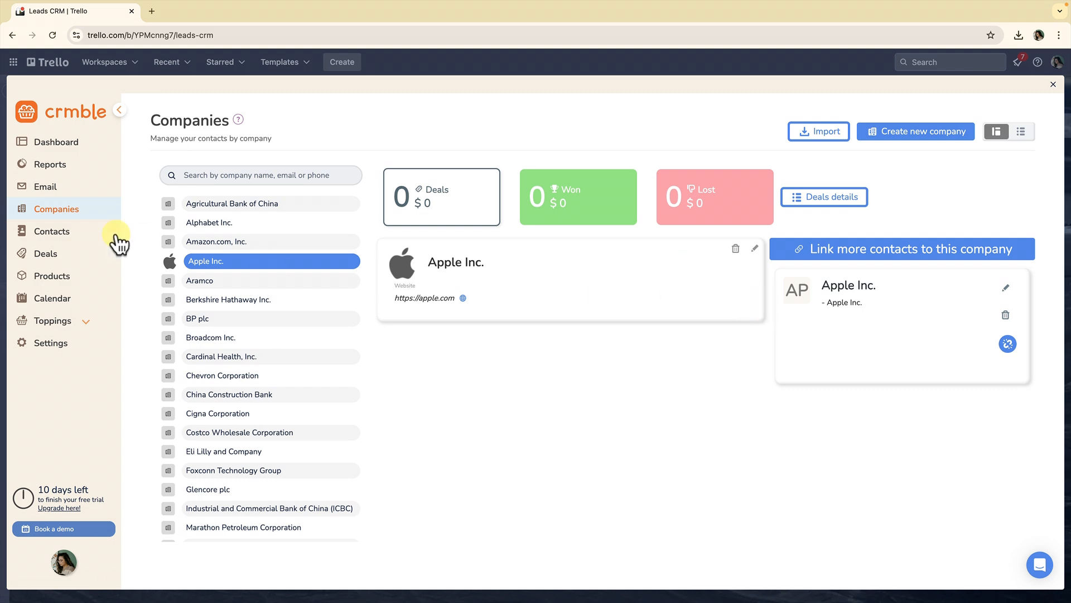
Look through Crmble's Contacts, Companies and Deals pages
{"action": "left_click", "coordinate": [52, 232]}
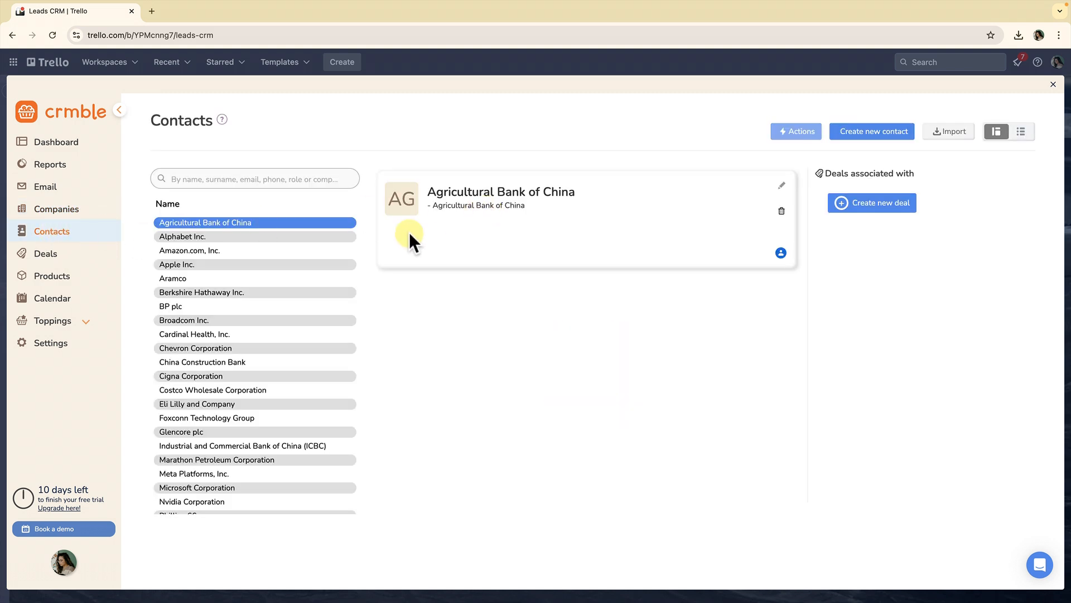
{"action": "left_click", "coordinate": [42, 211]}
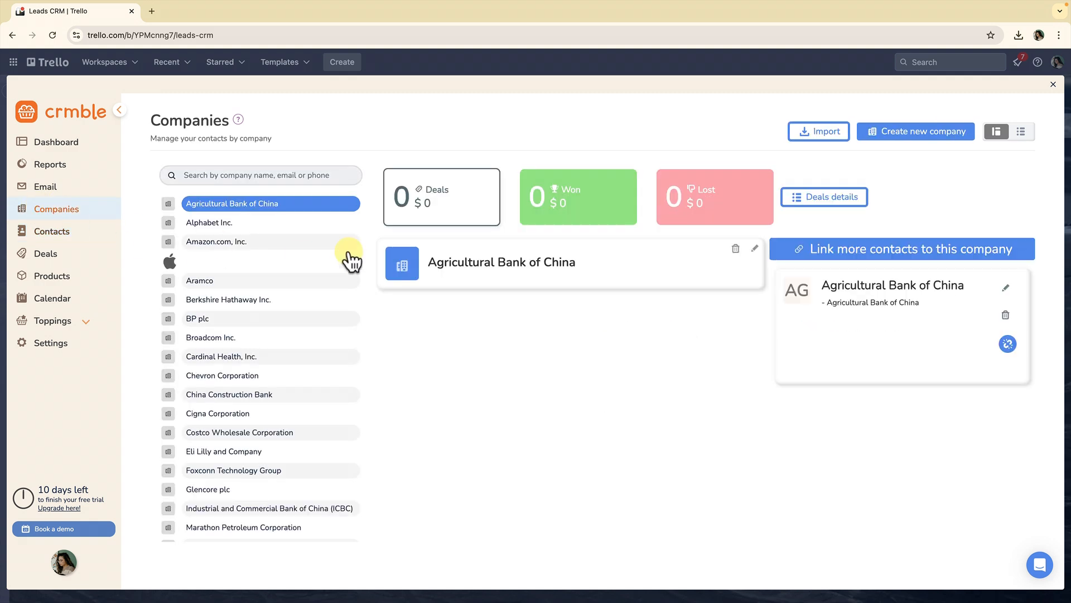
{"action": "left_click", "coordinate": [50, 255]}
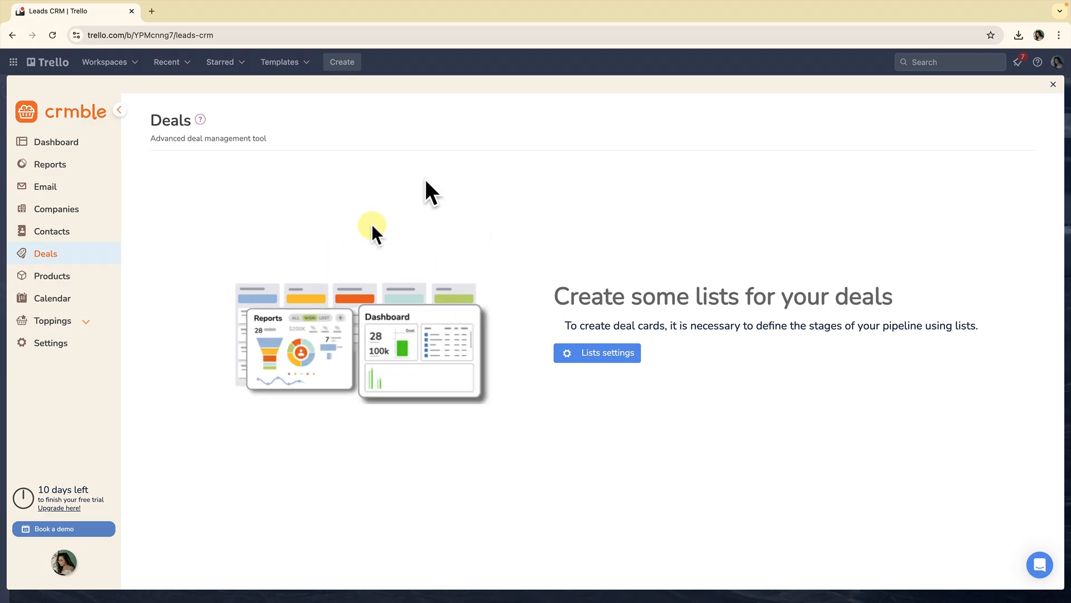
Return to the board and examine the Crmble section of the Amazon.com, Inc. card in New Leads
{"action": "left_click", "coordinate": [1054, 85]}
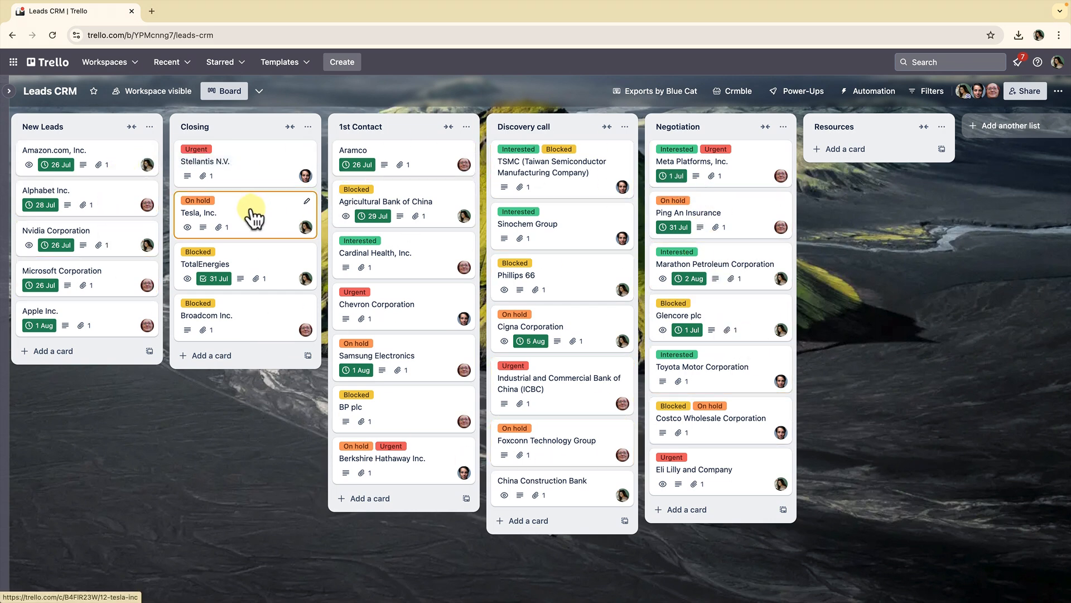
{"action": "left_click", "coordinate": [123, 165]}
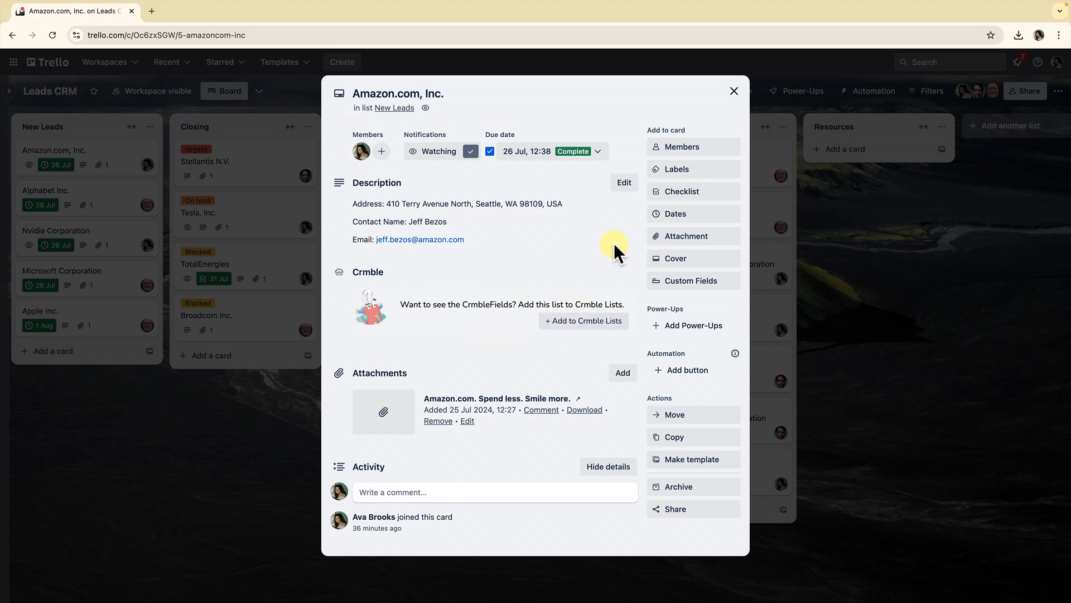
{"action": "left_click", "coordinate": [733, 92]}
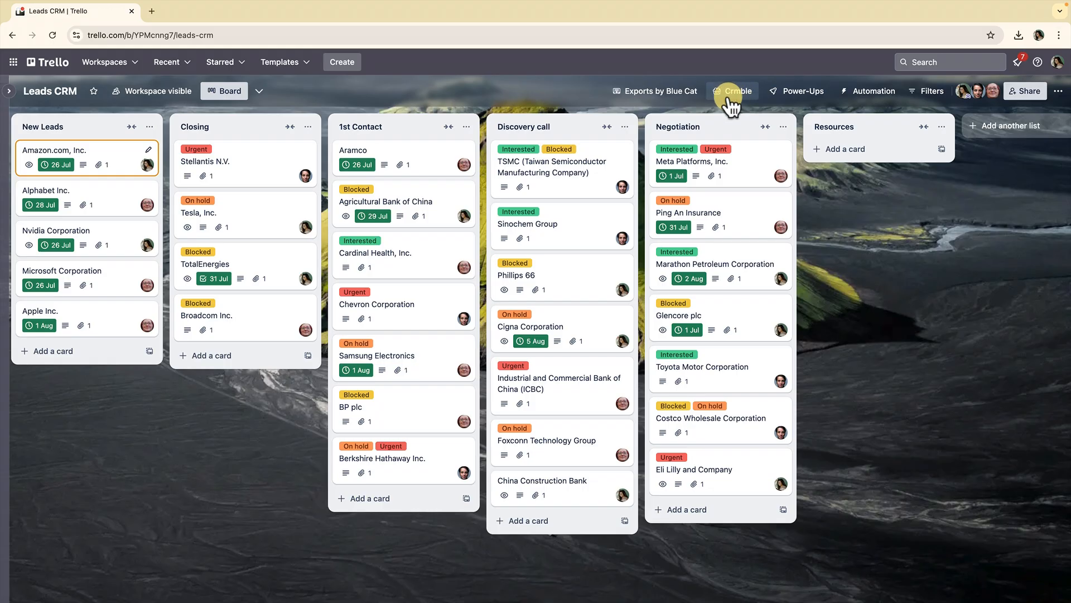
In Crmble's settings, have New Leads, Closing, 1st Contact, Discovery call and Negotiation enabled as Crmble lists and Resources disabled
{"action": "left_click", "coordinate": [732, 93]}
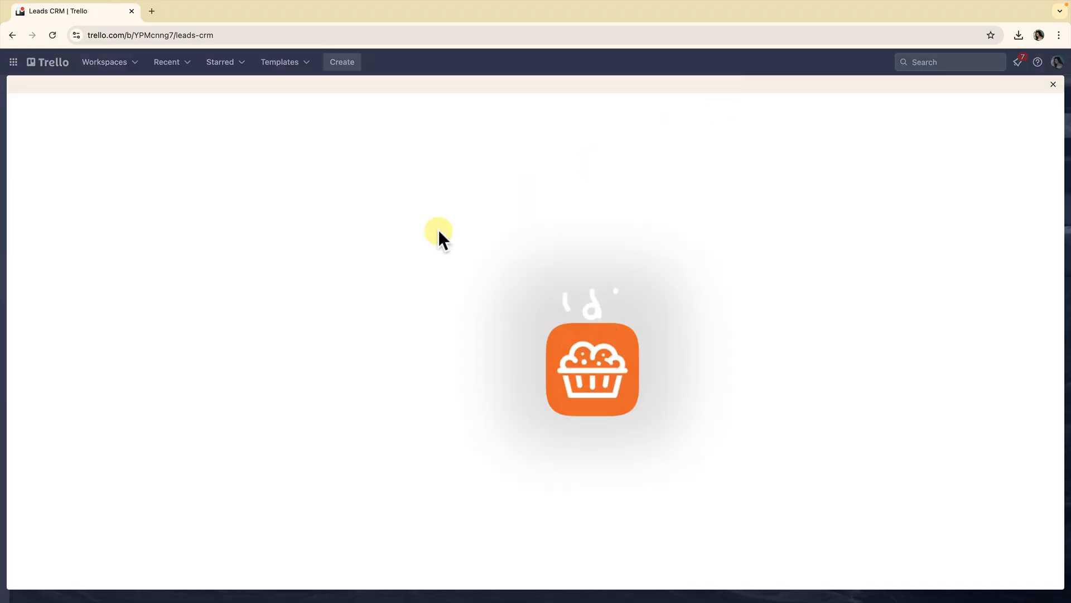
{"action": "left_click", "coordinate": [50, 344]}
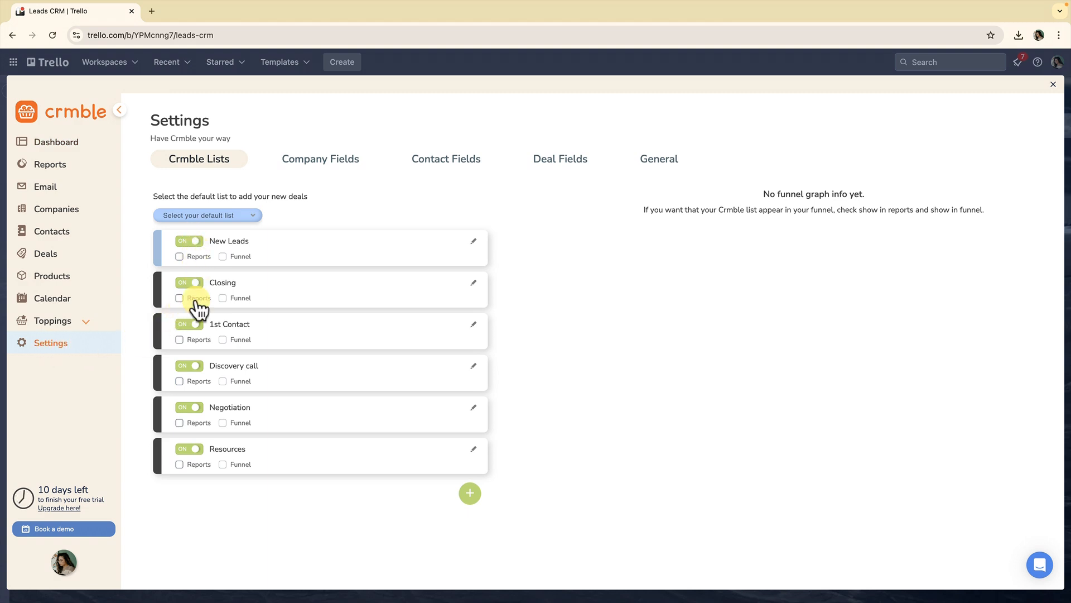
{"action": "left_click", "coordinate": [194, 445]}
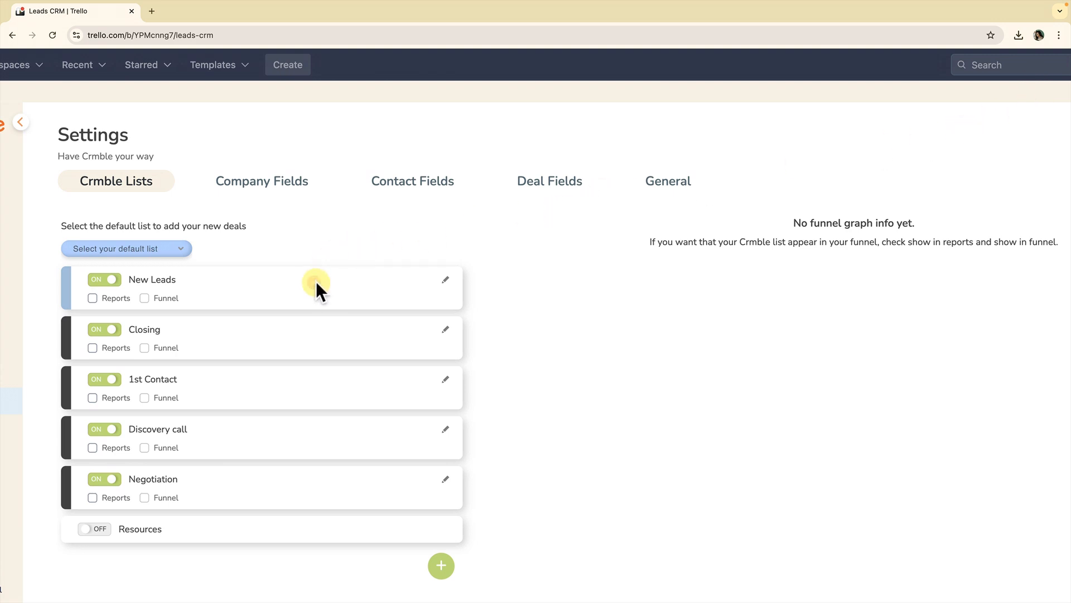
Include New Leads, Closing, 1st Contact, Discovery call and Negotiation in both the reports and the funnel
{"action": "scroll", "coordinate": [631, 210], "scroll_direction": "down", "scroll_amount": 3}
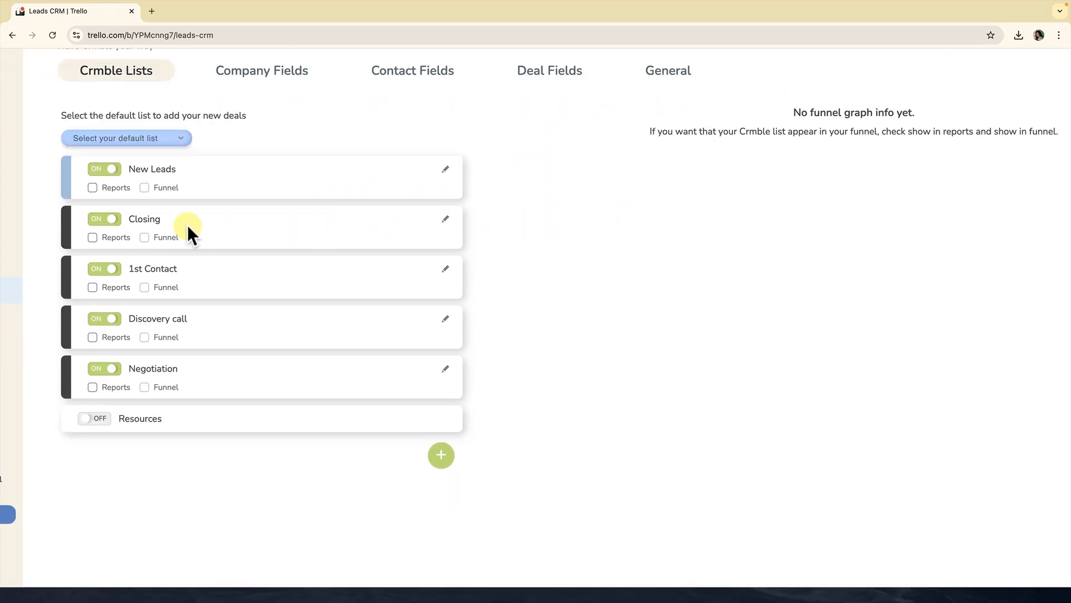
{"action": "left_click", "coordinate": [93, 187]}
{"action": "left_click", "coordinate": [144, 187]}
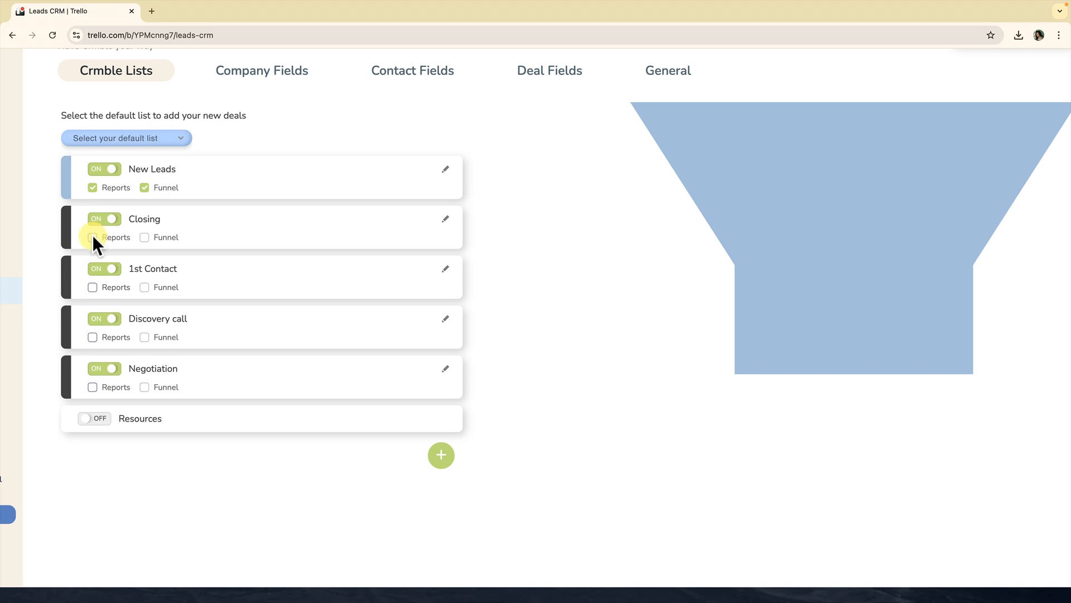
{"action": "left_click", "coordinate": [92, 236]}
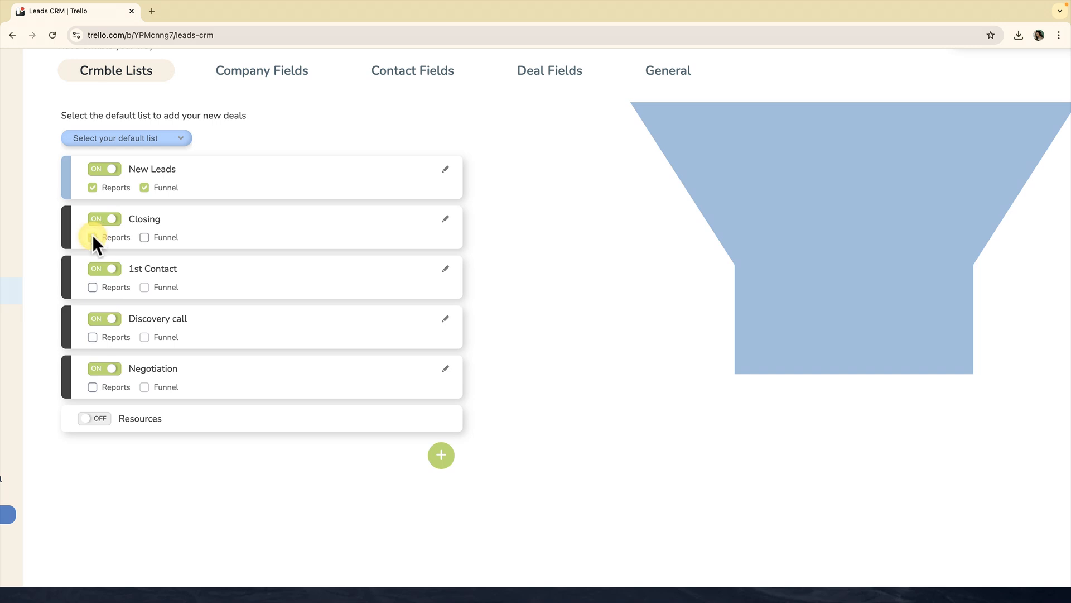
{"action": "left_click", "coordinate": [144, 236]}
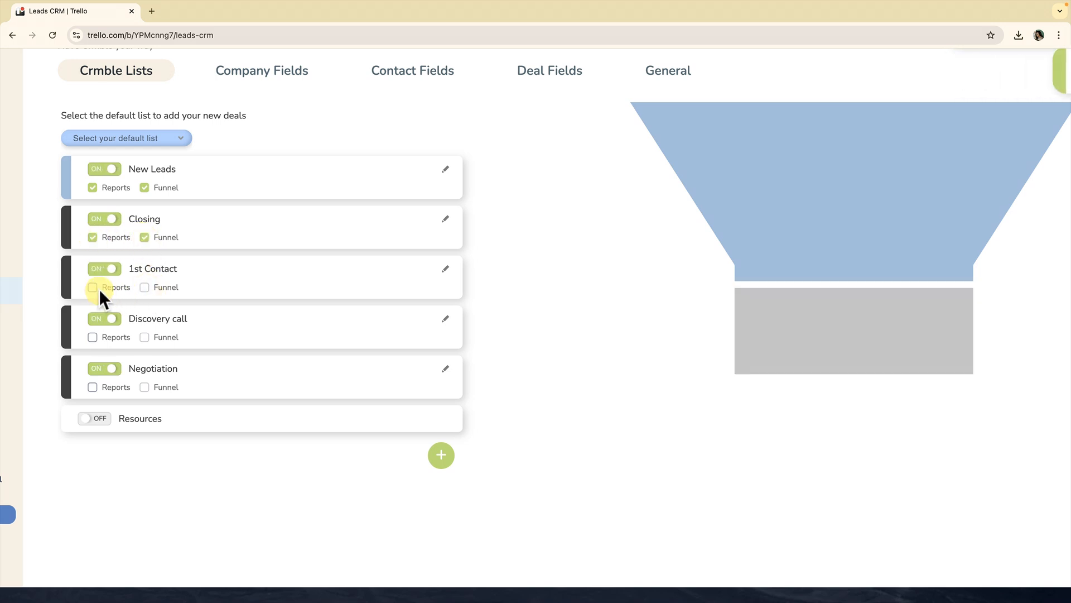
{"action": "left_click", "coordinate": [92, 288]}
{"action": "left_click", "coordinate": [146, 287]}
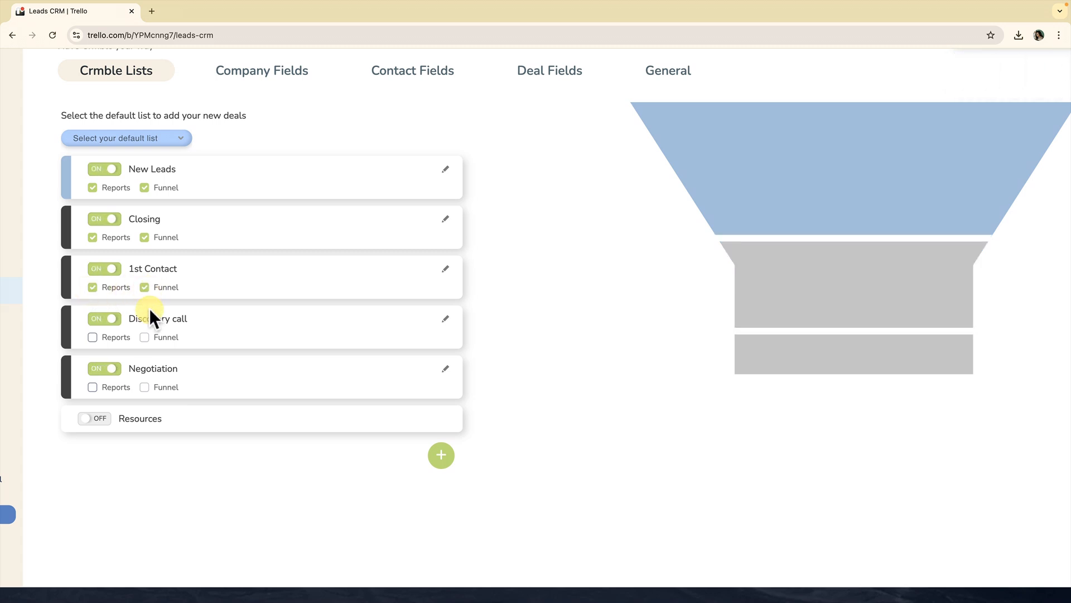
{"action": "left_click", "coordinate": [92, 337]}
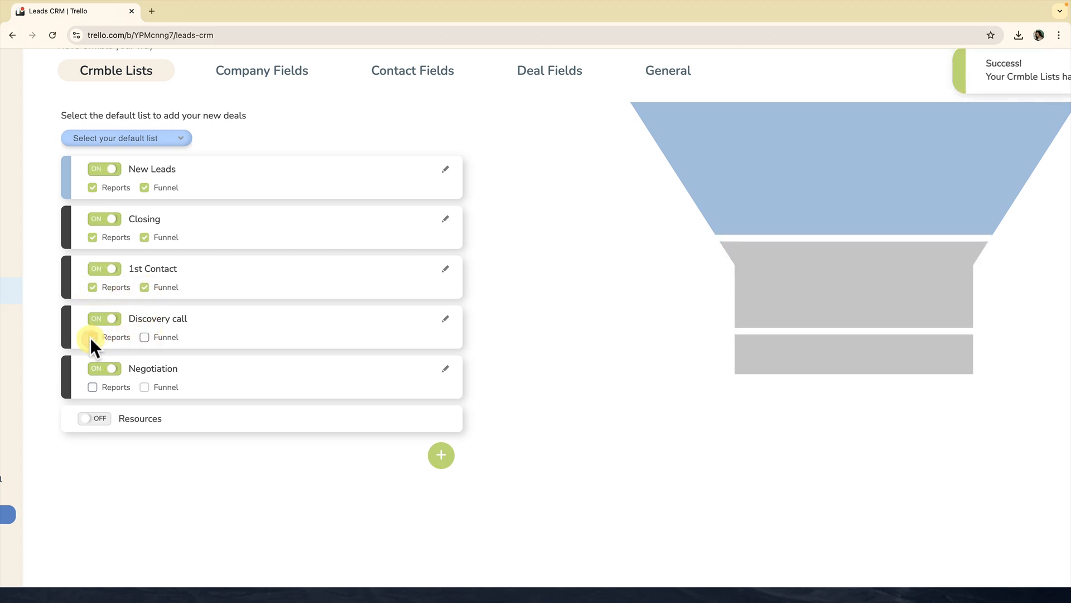
{"action": "left_click", "coordinate": [144, 337]}
{"action": "left_click", "coordinate": [92, 387]}
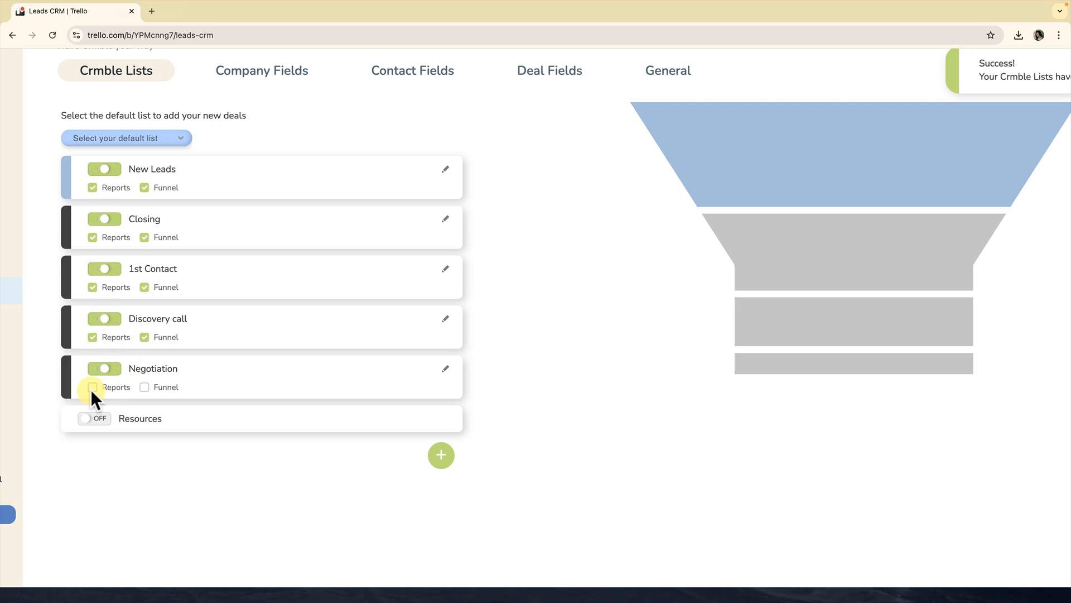
{"action": "left_click", "coordinate": [144, 387]}
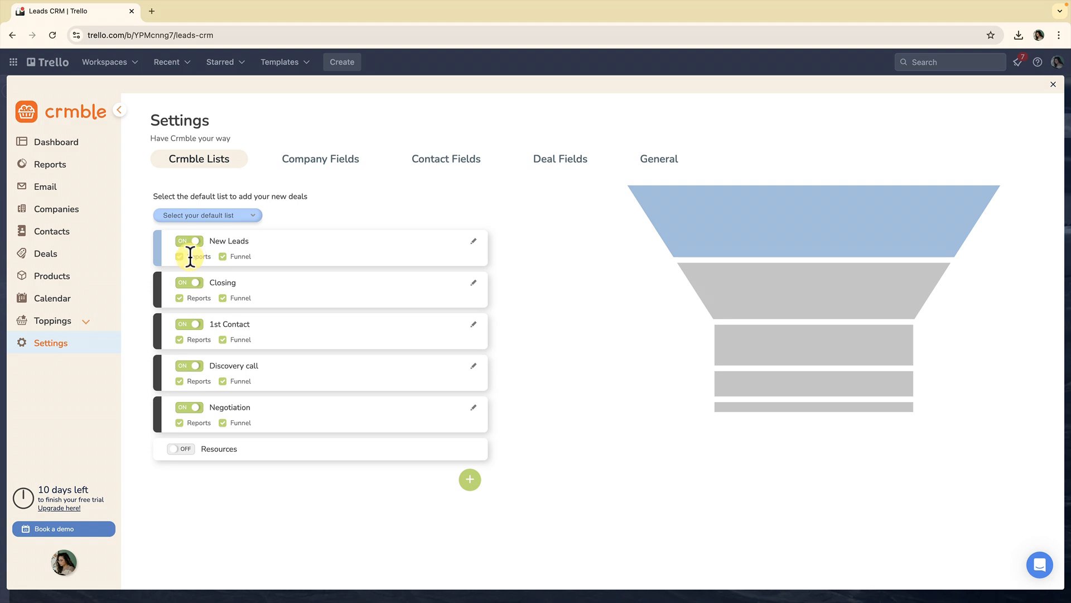
Set the Closing list's chart color to the turquoise preset #59e5d5
{"action": "left_click", "coordinate": [472, 284]}
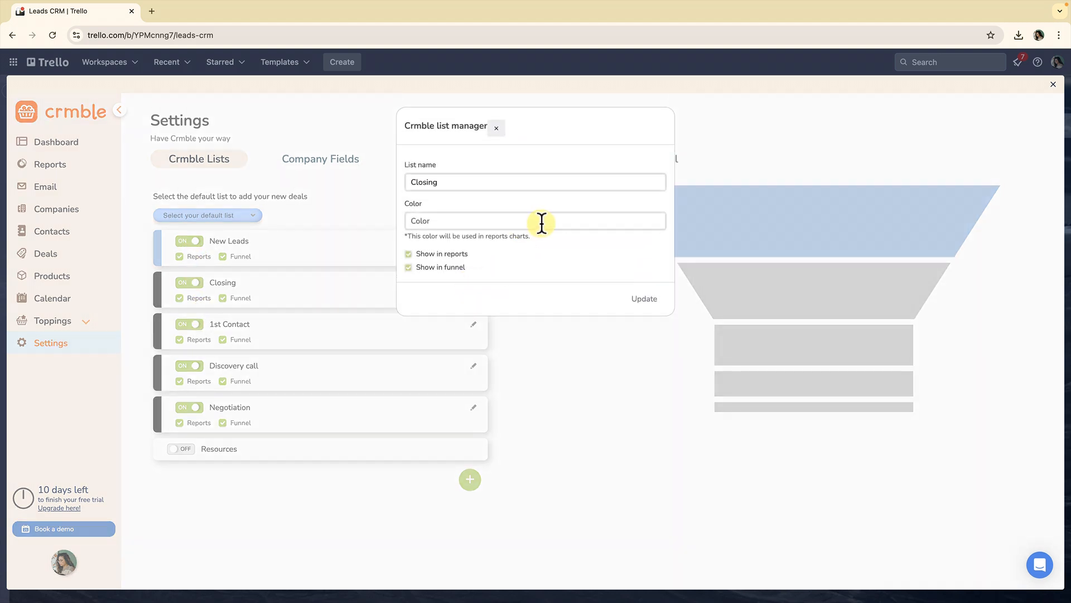
{"action": "left_click", "coordinate": [542, 223]}
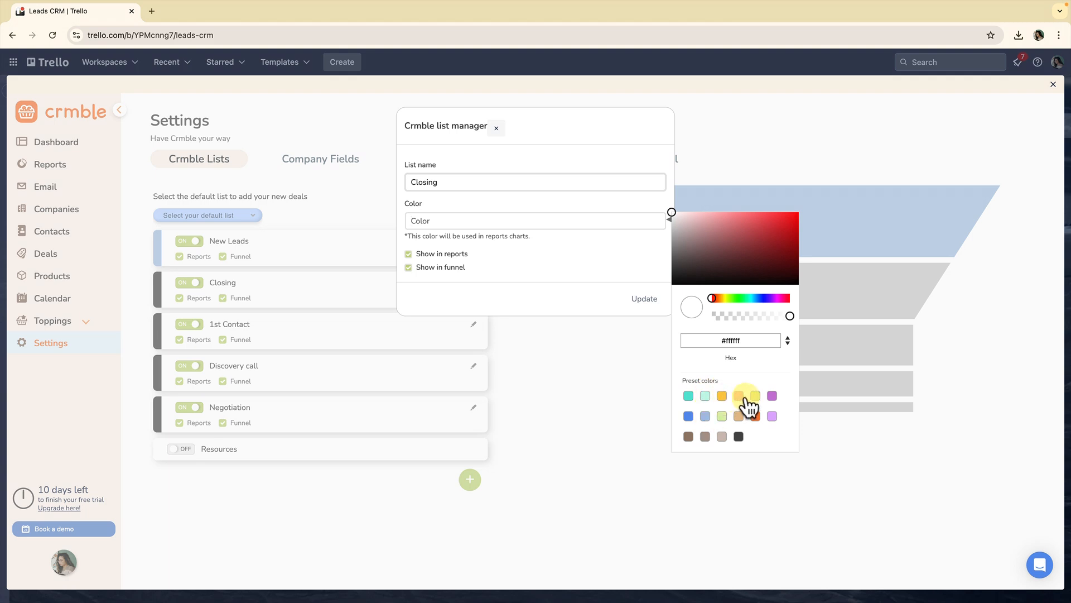
{"action": "left_click", "coordinate": [687, 395]}
{"action": "left_click", "coordinate": [647, 301]}
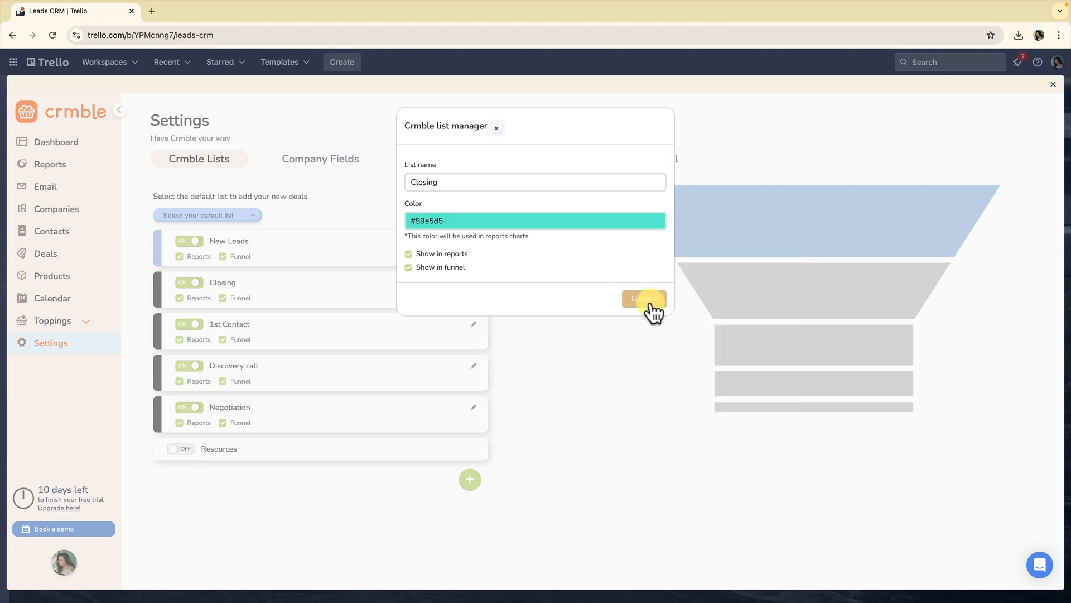
Set the 1st Contact list's chart color to the light blue preset #aac4e1
{"action": "left_click", "coordinate": [473, 324]}
{"action": "left_click", "coordinate": [523, 221]}
{"action": "left_click", "coordinate": [705, 416]}
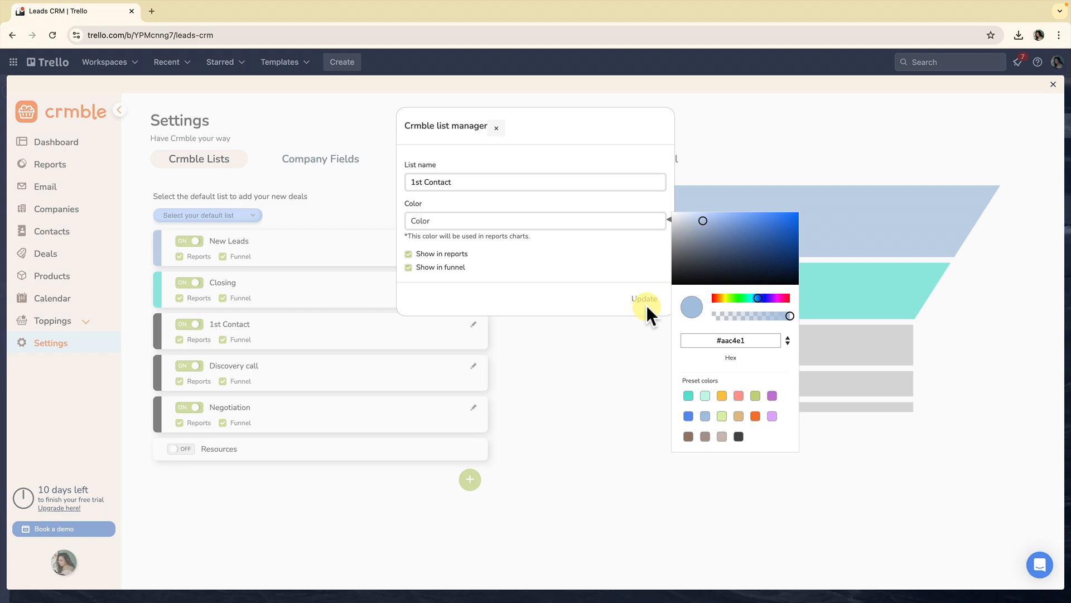
{"action": "left_click", "coordinate": [644, 300]}
Set the 1st Contact list's chart color to the salmon pink preset #ff9c94
{"action": "left_click", "coordinate": [473, 324]}
{"action": "left_click", "coordinate": [738, 395]}
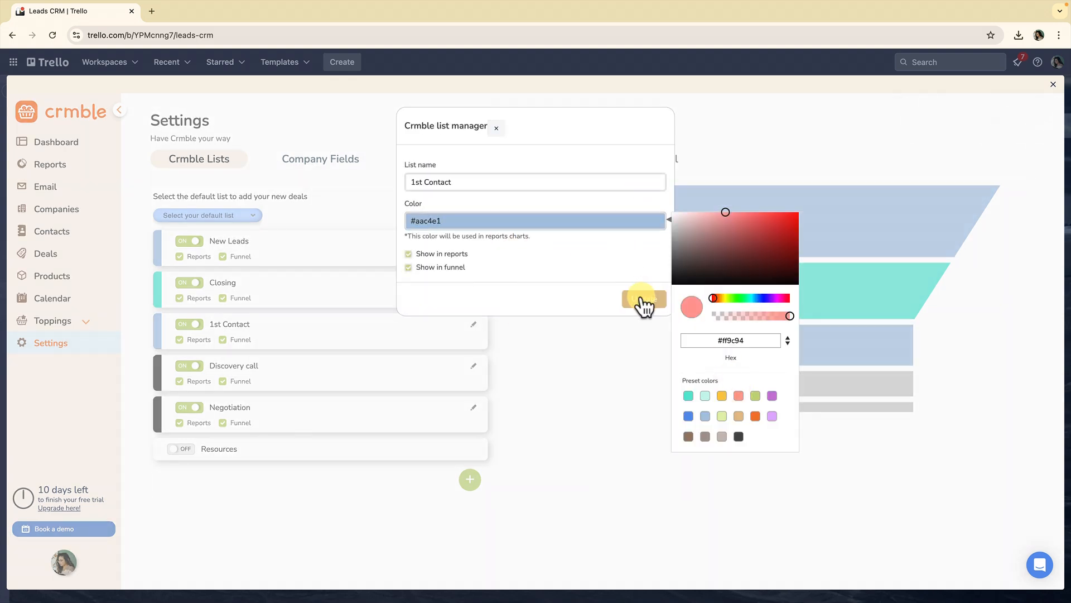
{"action": "left_click", "coordinate": [642, 302]}
Set the Discovery call list's chart color to the yellow preset #fcc841
{"action": "left_click", "coordinate": [473, 366]}
{"action": "left_click", "coordinate": [584, 222]}
{"action": "left_click", "coordinate": [722, 395]}
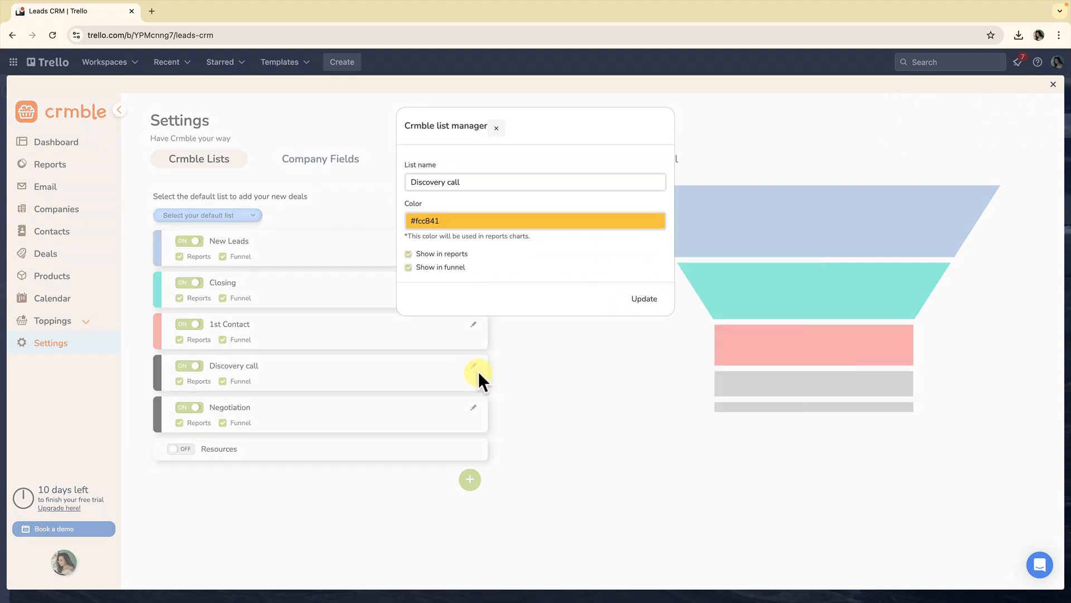
{"action": "left_click", "coordinate": [644, 298]}
Set the Negotiation list's chart color to the purple preset and check the segments of the funnel preview
{"action": "left_click", "coordinate": [473, 407]}
{"action": "left_click", "coordinate": [642, 222]}
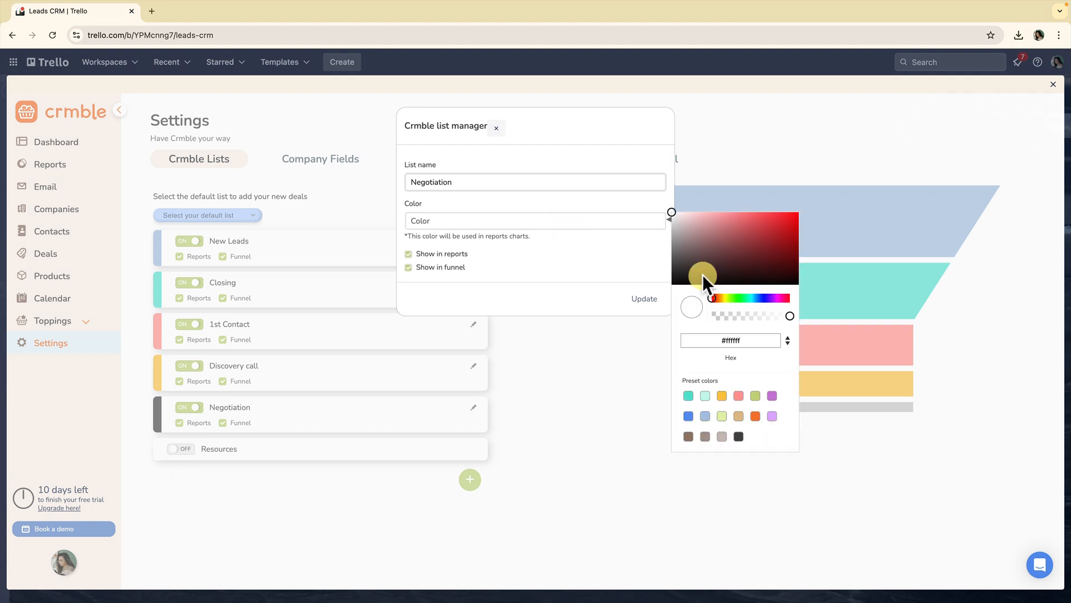
{"action": "left_click", "coordinate": [773, 395]}
{"action": "left_click", "coordinate": [644, 299]}
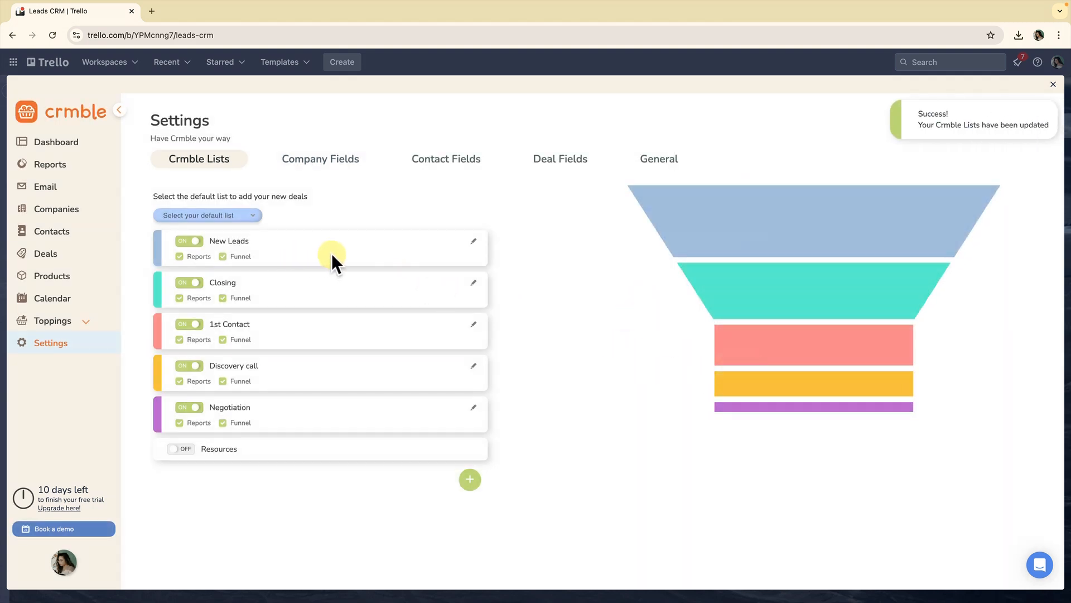
{"action": "mouse_move", "coordinate": [752, 209]}
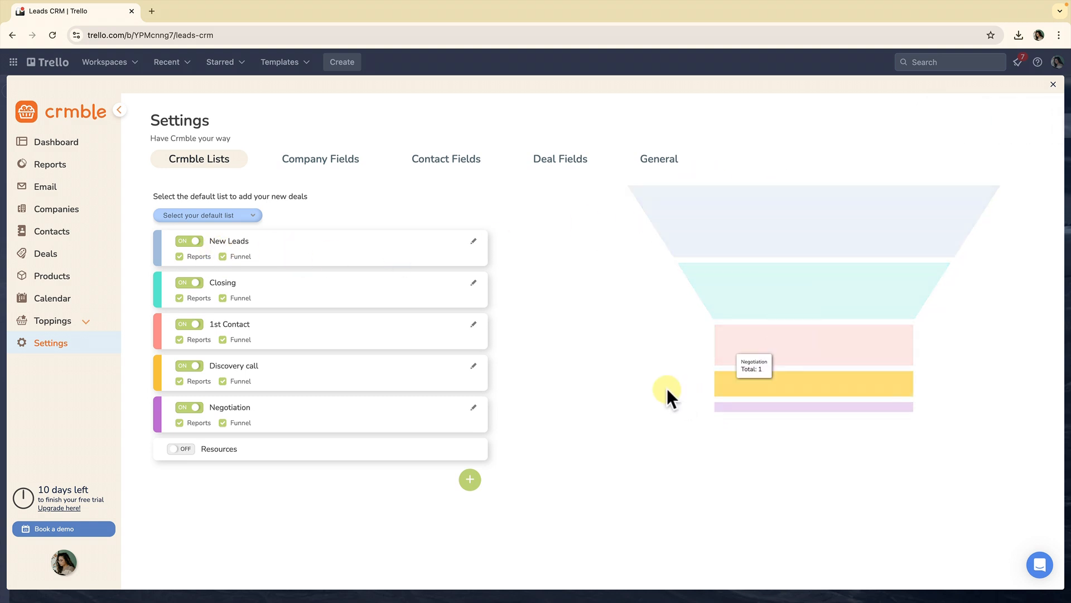
Return to the board, open the Amazon.com, Inc. card in New Leads and start a Crmble deal from an existing contact
{"action": "left_click", "coordinate": [1054, 84]}
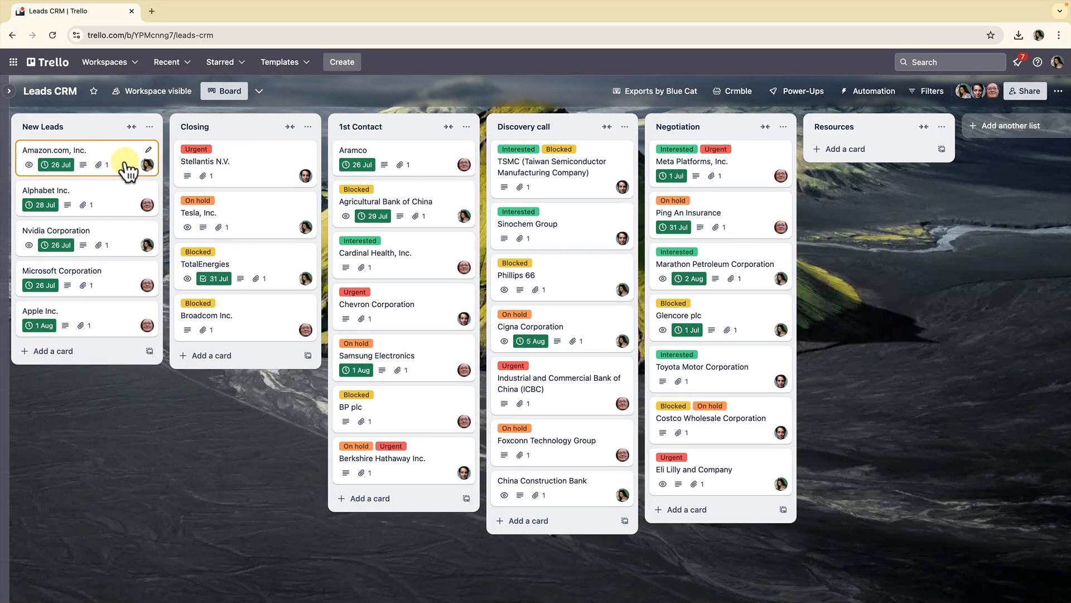
{"action": "left_click", "coordinate": [127, 170]}
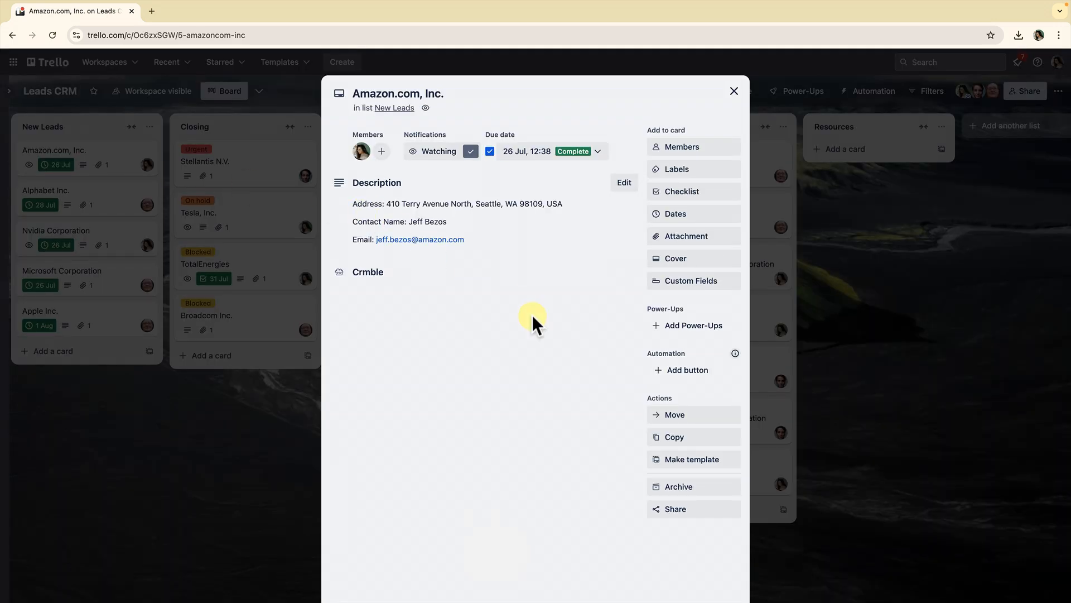
{"action": "scroll", "coordinate": [537, 321], "scroll_direction": "down", "scroll_amount": 2}
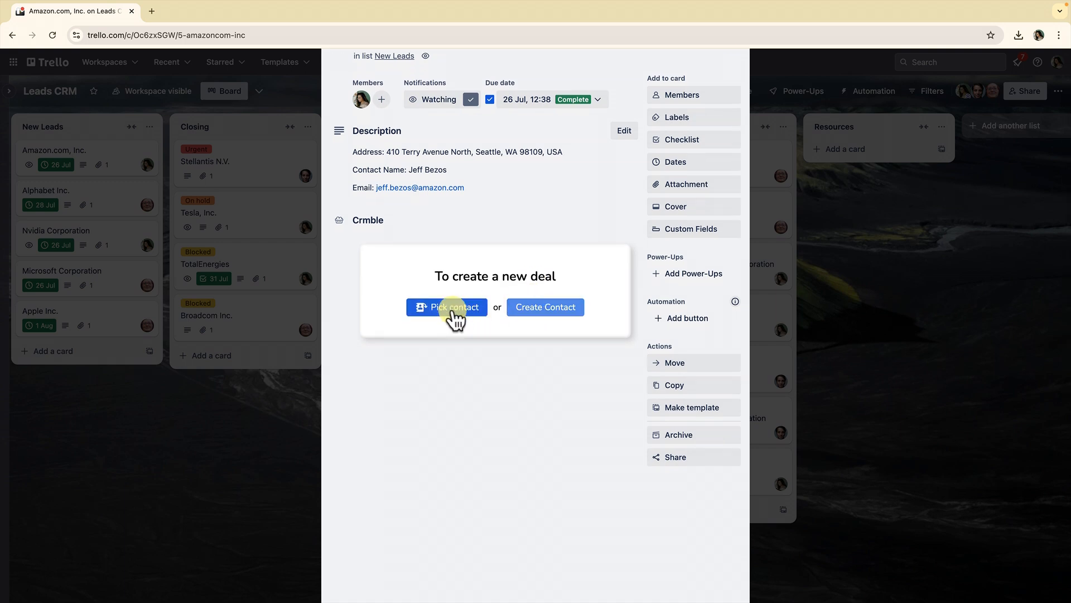
{"action": "left_click", "coordinate": [455, 307]}
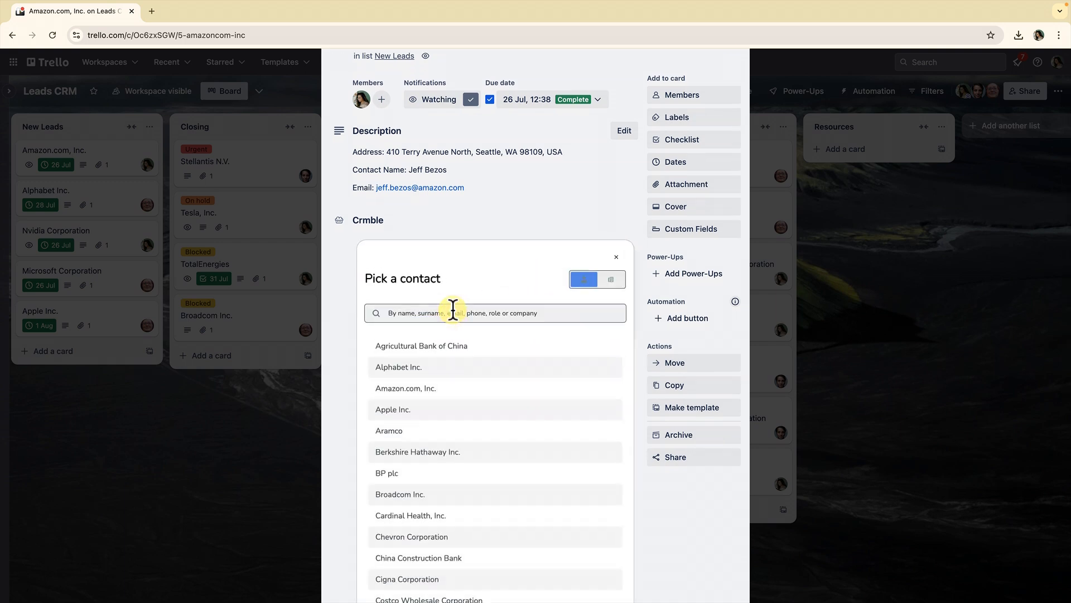
Search the contacts for "Amaz", link the Amazon.com, Inc. contact to the card's deal and review the deal details
{"action": "scroll", "coordinate": [423, 314], "scroll_direction": "up", "scroll_amount": 2}
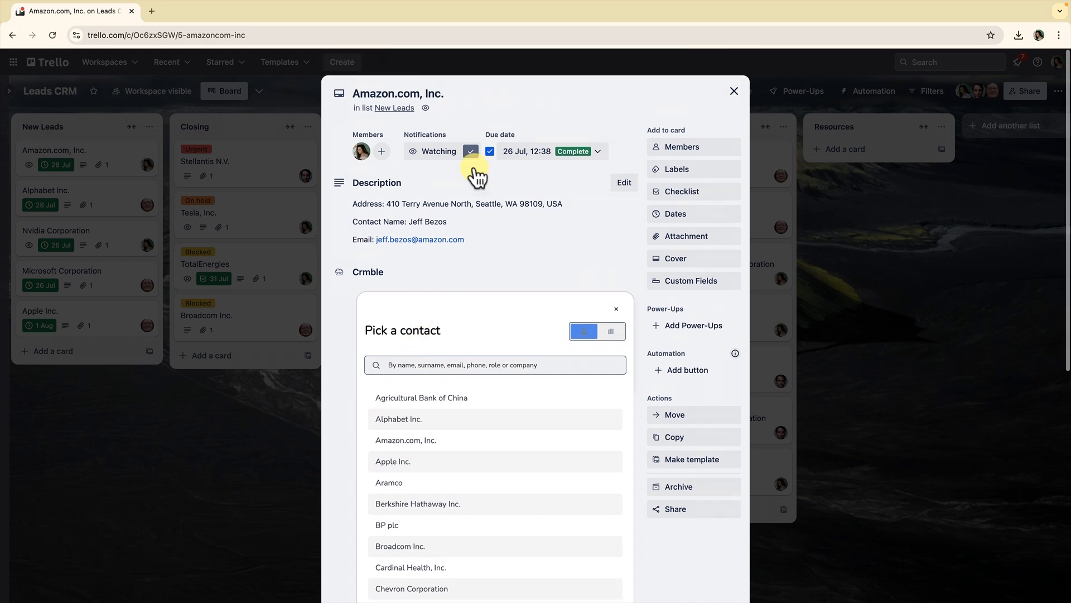
{"action": "left_click", "coordinate": [453, 365]}
{"action": "type", "text": "Amaz"}
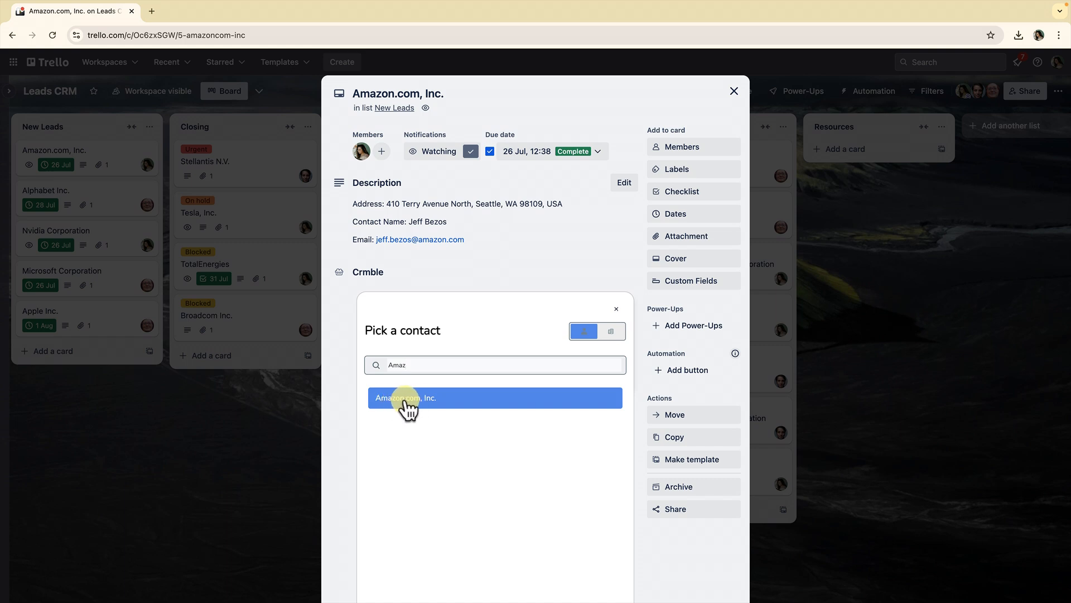
{"action": "left_click", "coordinate": [406, 403]}
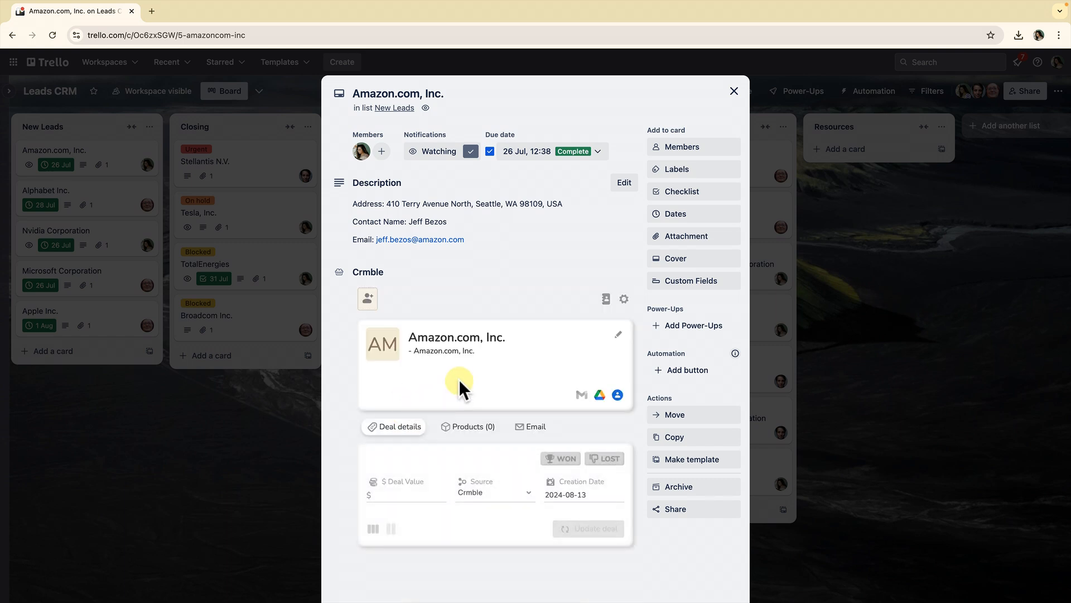
{"action": "scroll", "coordinate": [460, 384], "scroll_direction": "down", "scroll_amount": 1}
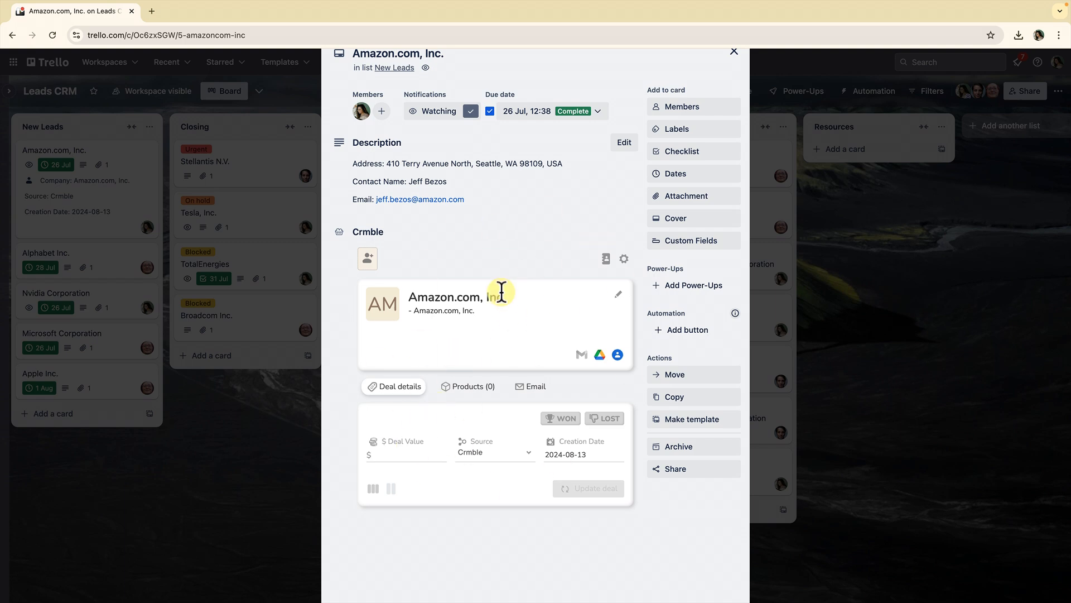
{"action": "scroll", "coordinate": [502, 292], "scroll_direction": "down", "scroll_amount": 1}
{"action": "scroll", "coordinate": [564, 235], "scroll_direction": "up", "scroll_amount": 1}
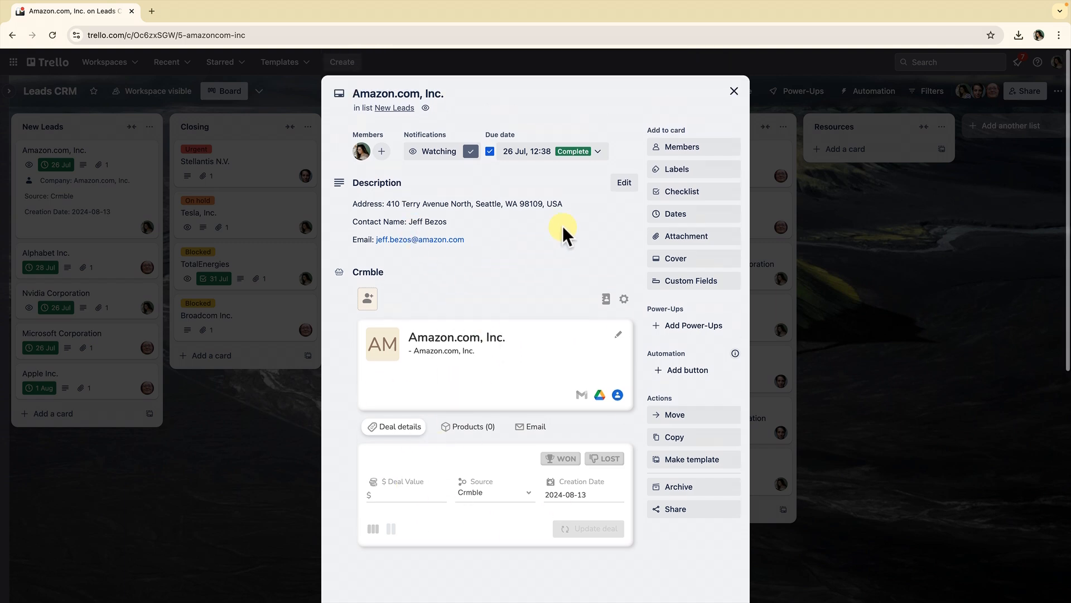
Close the Amazon.com, Inc. card and view its deal in the Crmble deals table
{"action": "left_click", "coordinate": [734, 91]}
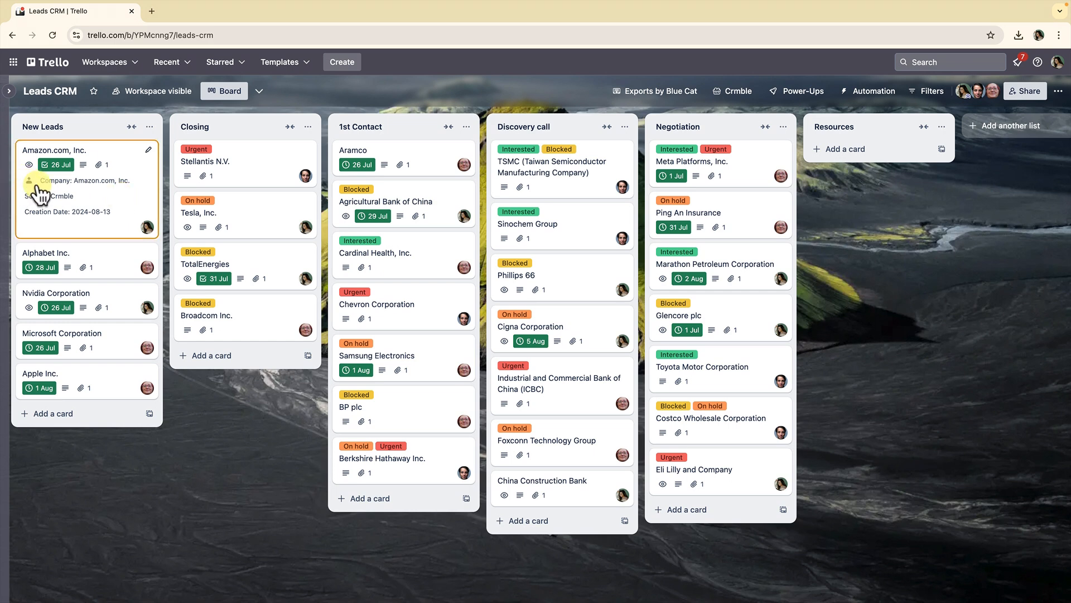
{"action": "left_click", "coordinate": [739, 90]}
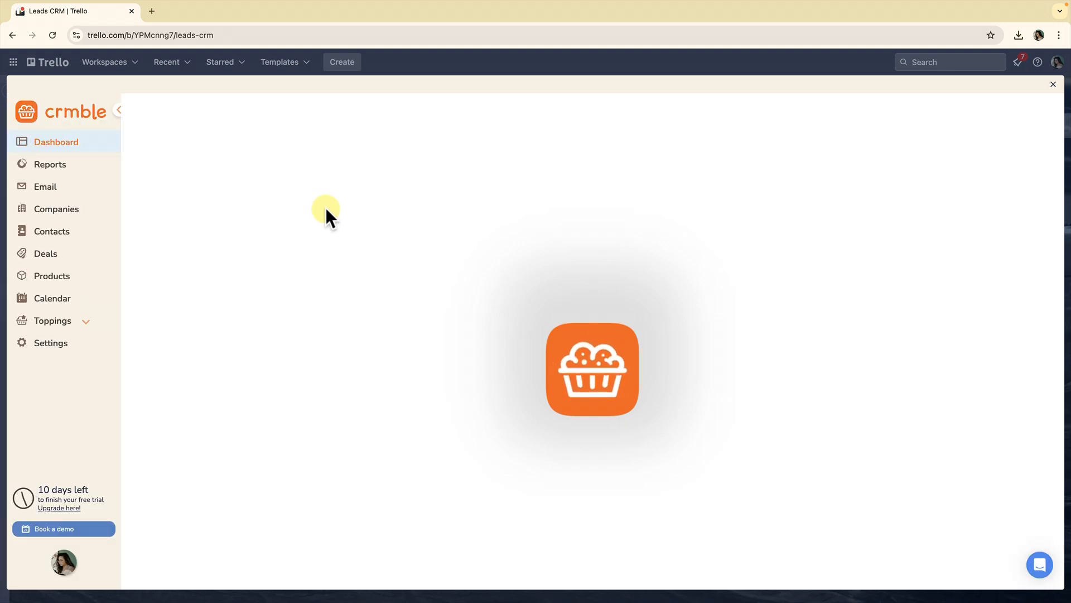
{"action": "left_click", "coordinate": [47, 258]}
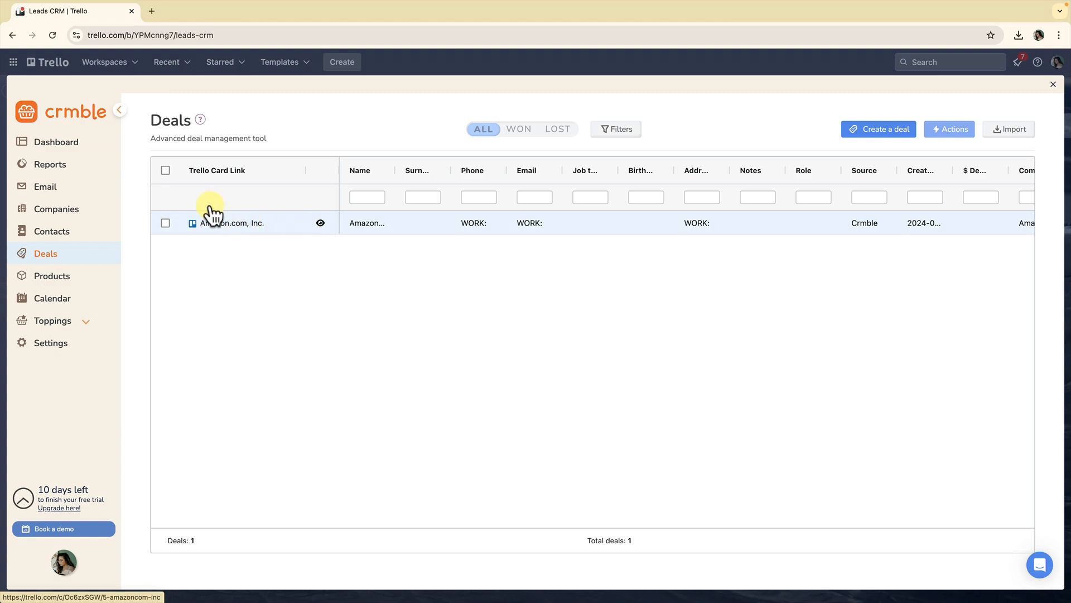
Review the Crmble report charts by deal value and the dashboard widgets, and return to the board
{"action": "left_click", "coordinate": [53, 169]}
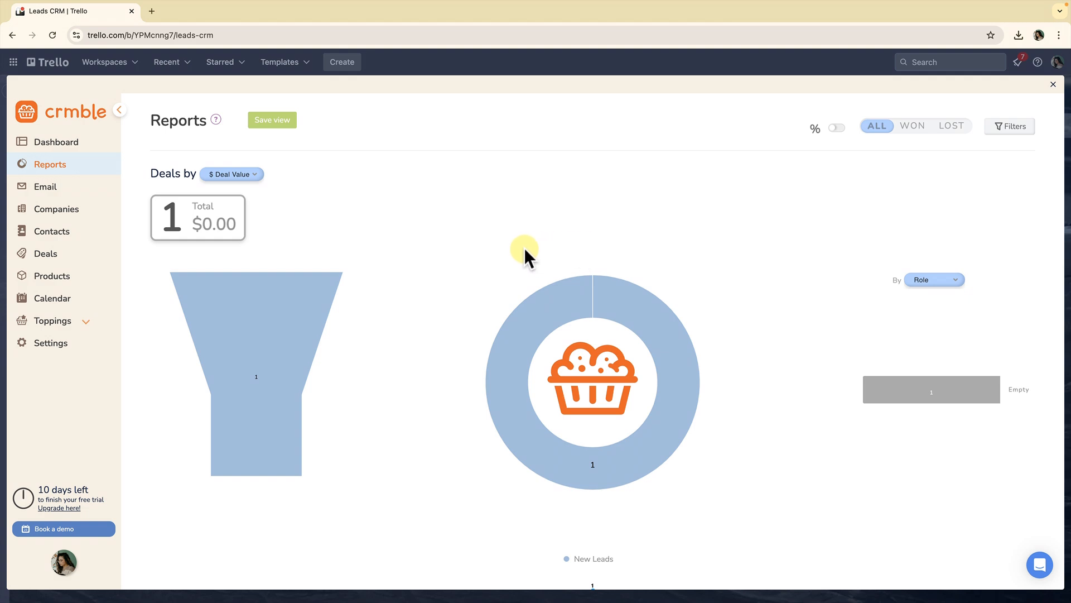
{"action": "scroll", "coordinate": [525, 248], "scroll_direction": "down", "scroll_amount": 1}
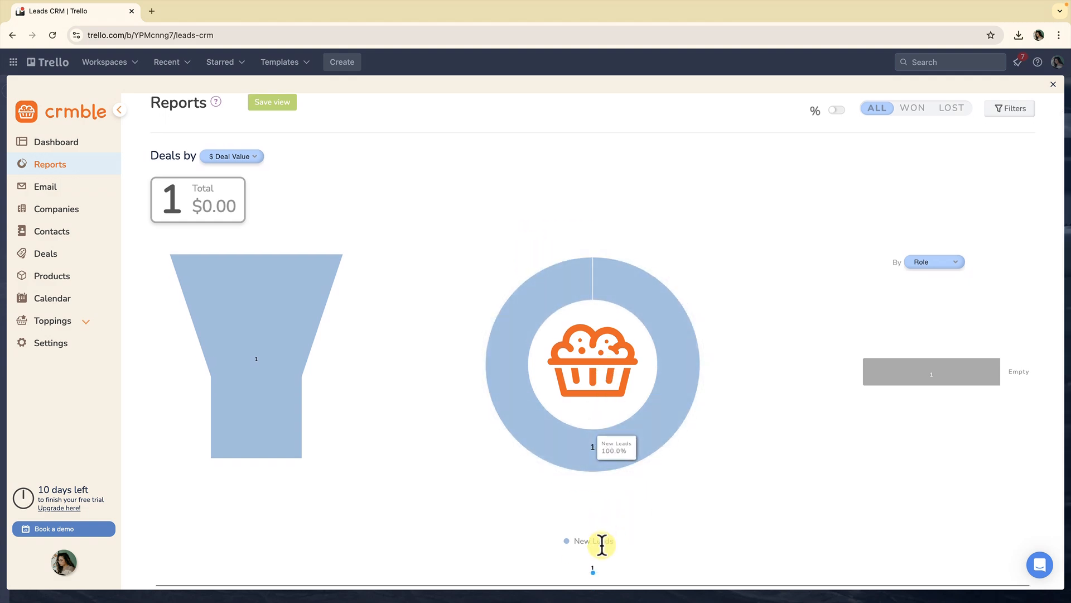
{"action": "scroll", "coordinate": [664, 512], "scroll_direction": "up", "scroll_amount": 1}
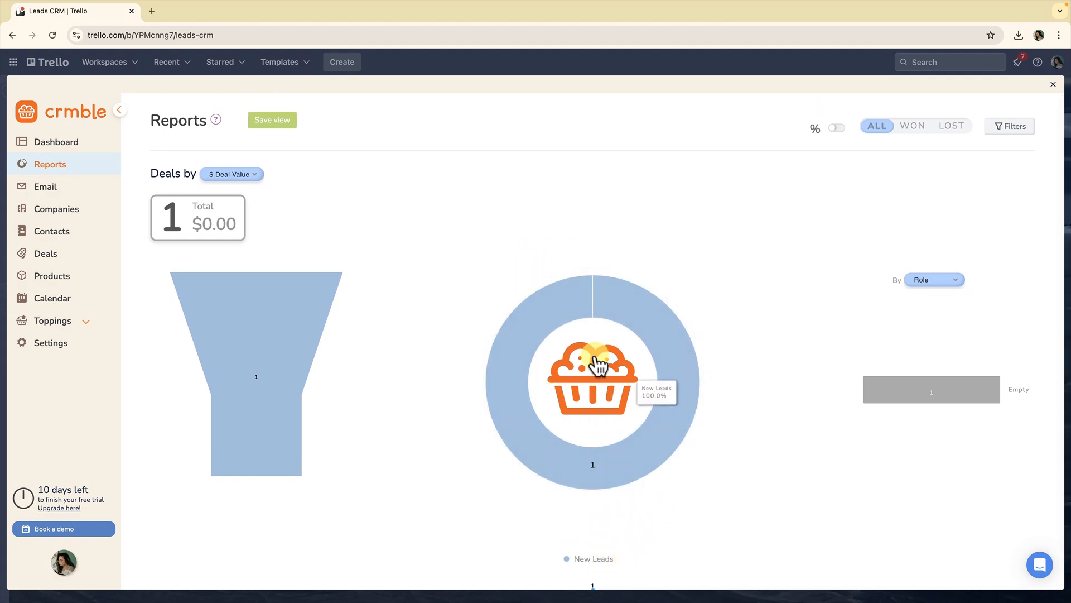
{"action": "left_click", "coordinate": [54, 144]}
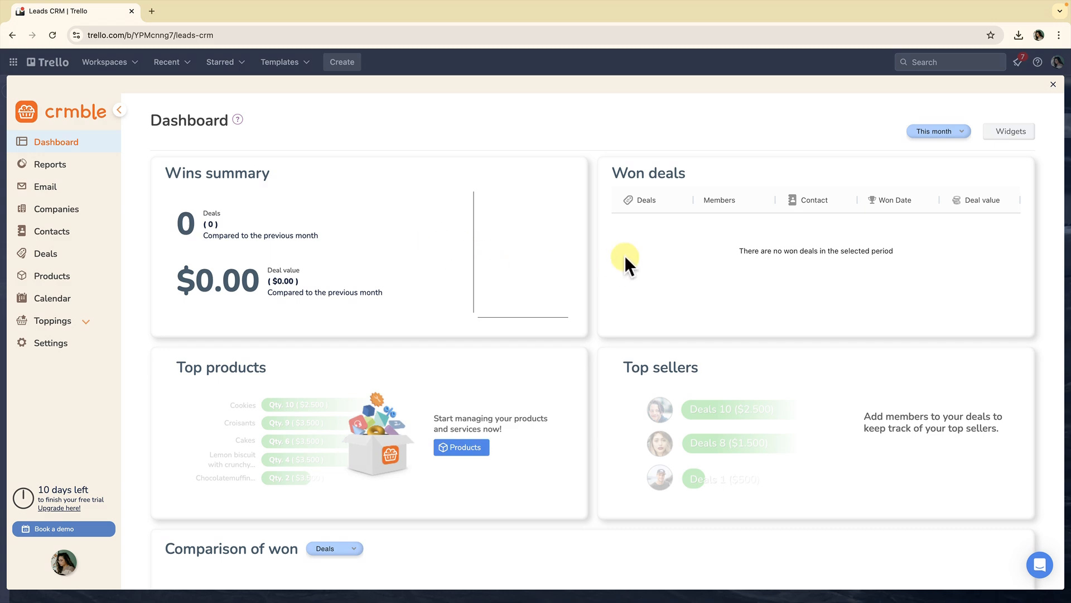
{"action": "left_click", "coordinate": [1053, 84]}
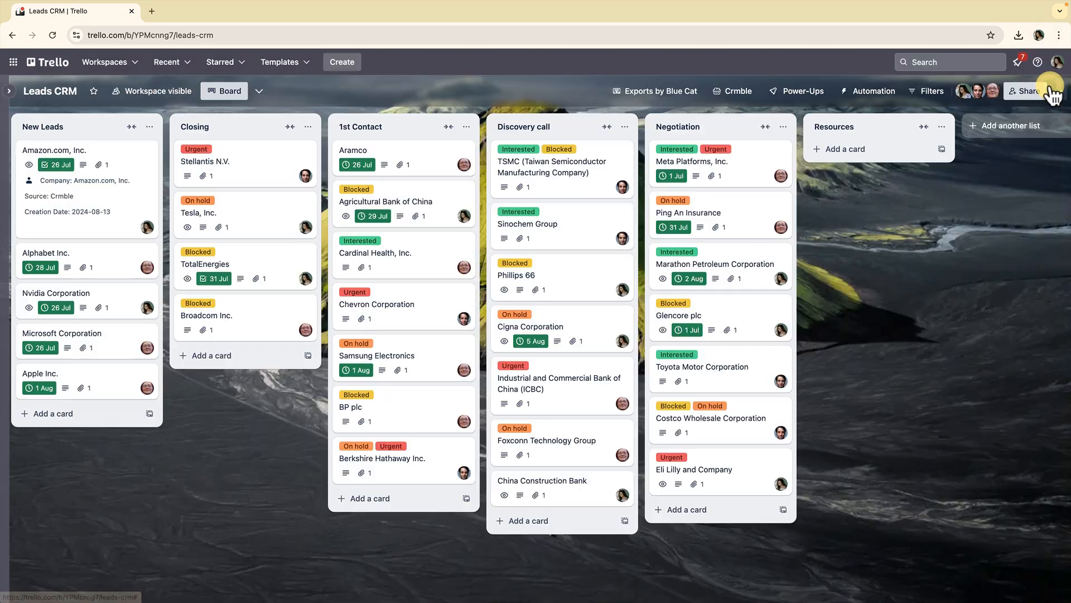
Link the existing Alphabet Inc. contact to the Alphabet Inc. card in New Leads to create its deal
{"action": "left_click", "coordinate": [121, 266]}
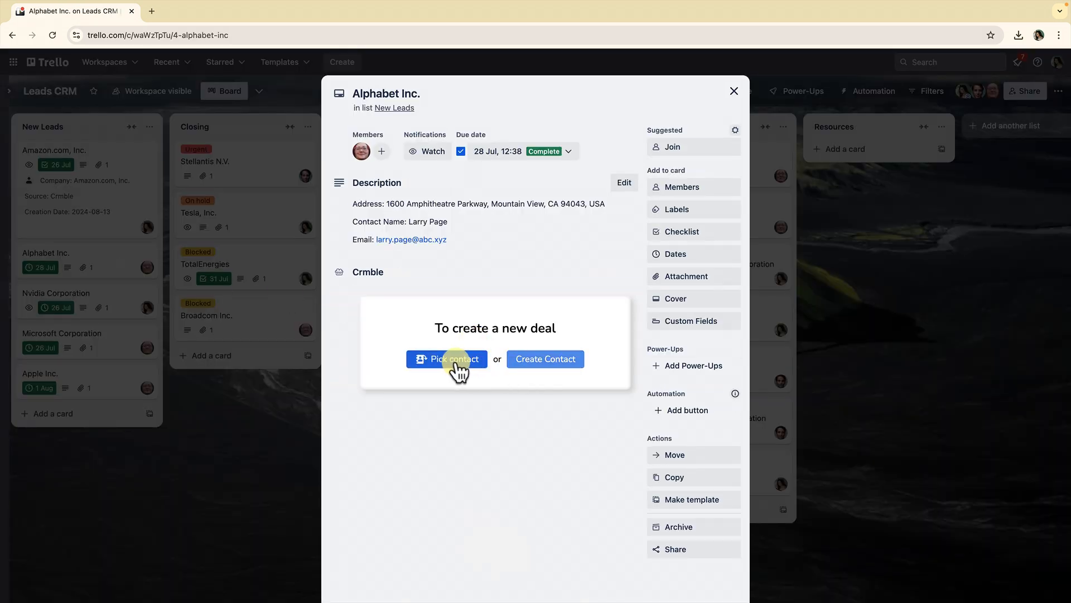
{"action": "left_click", "coordinate": [456, 363]}
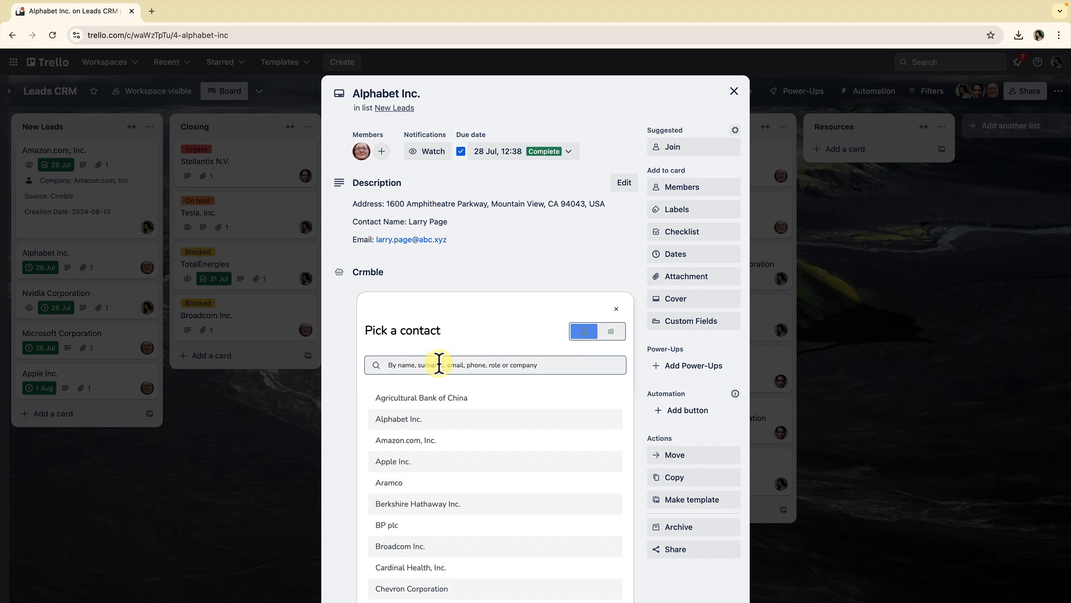
{"action": "left_click", "coordinate": [414, 420]}
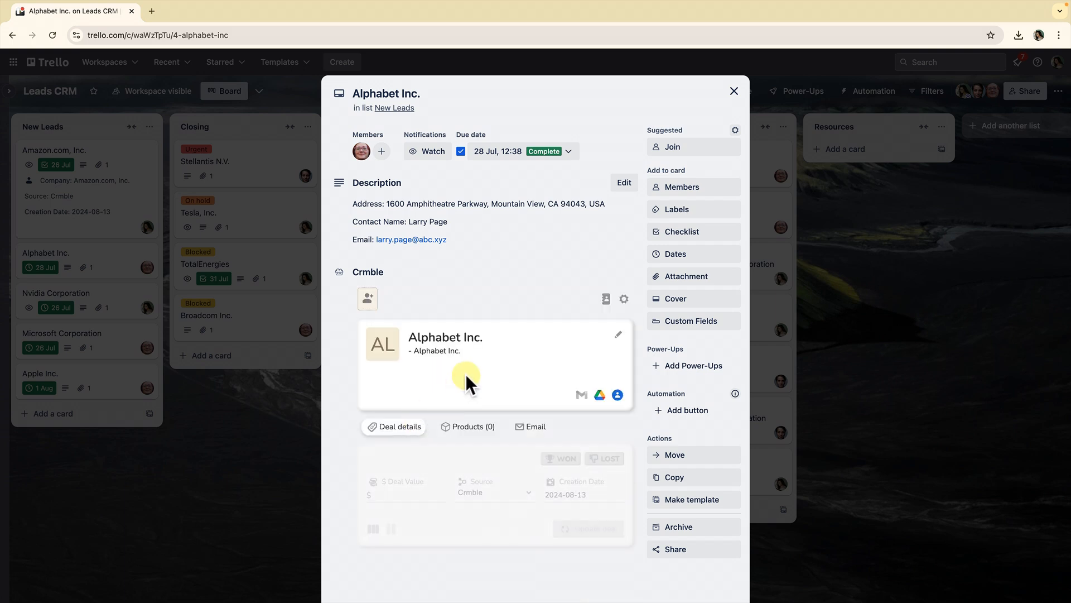
{"action": "left_click", "coordinate": [734, 91]}
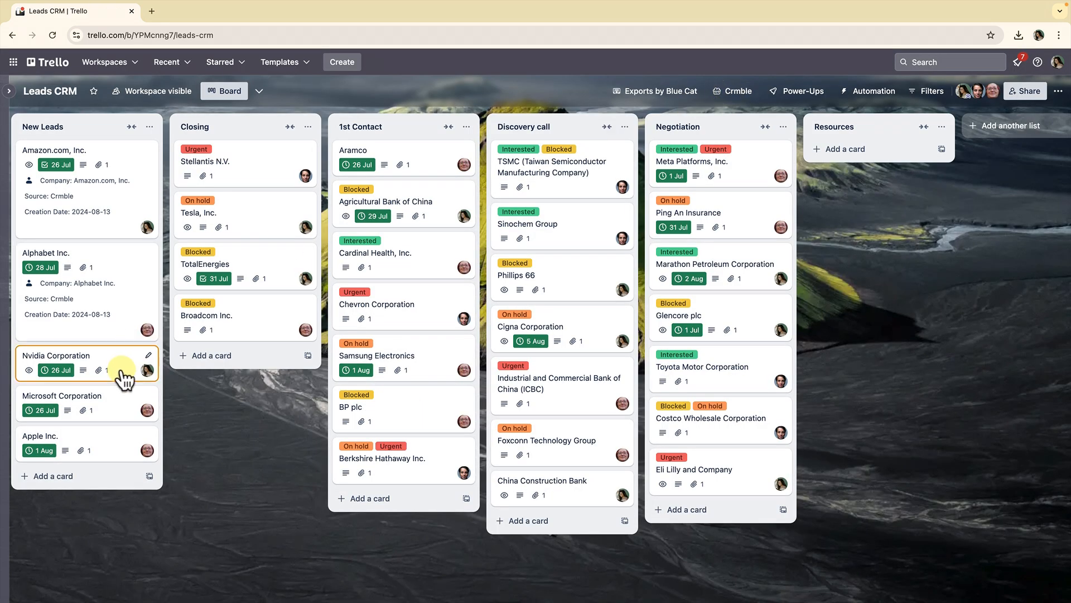
Create the Nvidia Corporation card's deal by searching the contacts for "nv" and linking the Nvidia Corporation contact
{"action": "left_click", "coordinate": [118, 366]}
{"action": "scroll", "coordinate": [453, 385], "scroll_direction": "down", "scroll_amount": 1}
{"action": "left_click", "coordinate": [453, 335]}
{"action": "left_click", "coordinate": [454, 338]}
{"action": "type", "text": "nv"}
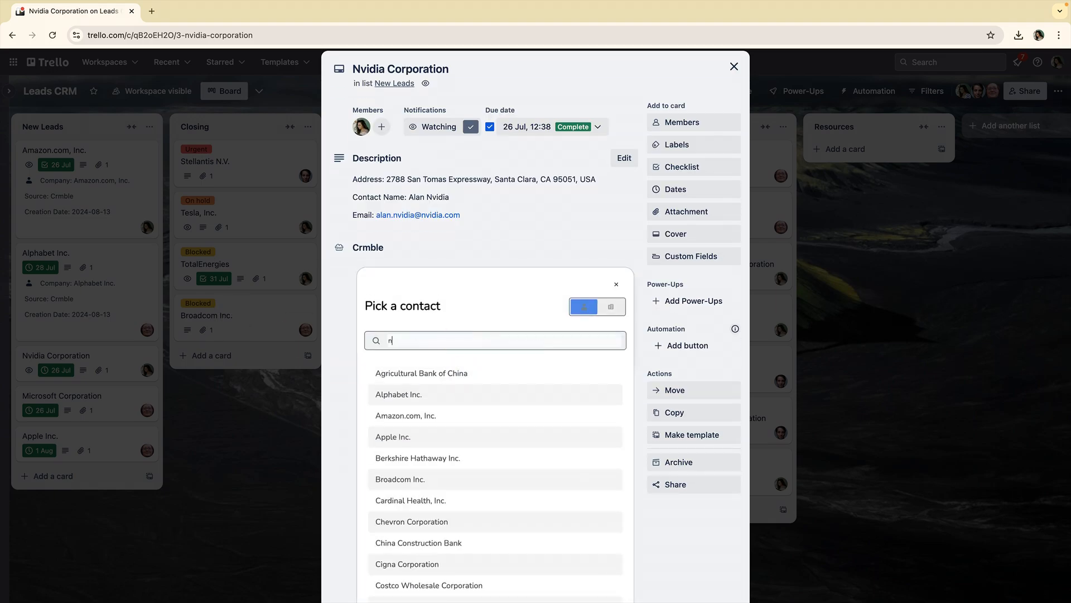
{"action": "left_click", "coordinate": [454, 373]}
{"action": "left_click", "coordinate": [733, 66]}
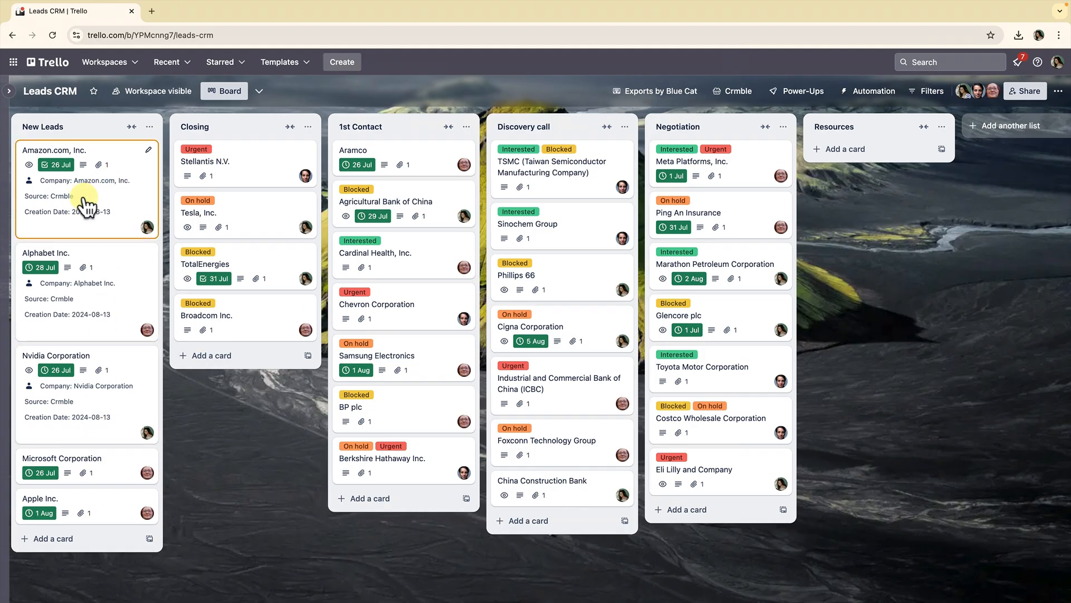
Create the Microsoft Corporation card's deal by searching the contacts for "micr" and linking the Microsoft Corporation contact
{"action": "left_click", "coordinate": [61, 458]}
{"action": "left_click", "coordinate": [454, 342]}
{"action": "left_click", "coordinate": [454, 366]}
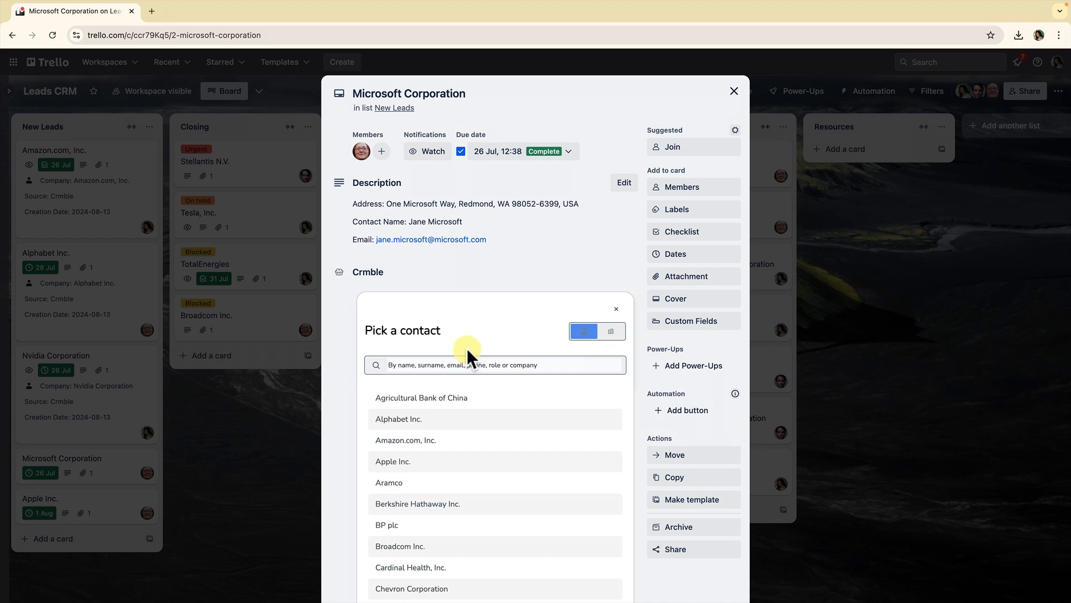
{"action": "type", "text": "micr"}
{"action": "left_click", "coordinate": [413, 397]}
{"action": "left_click", "coordinate": [734, 91]}
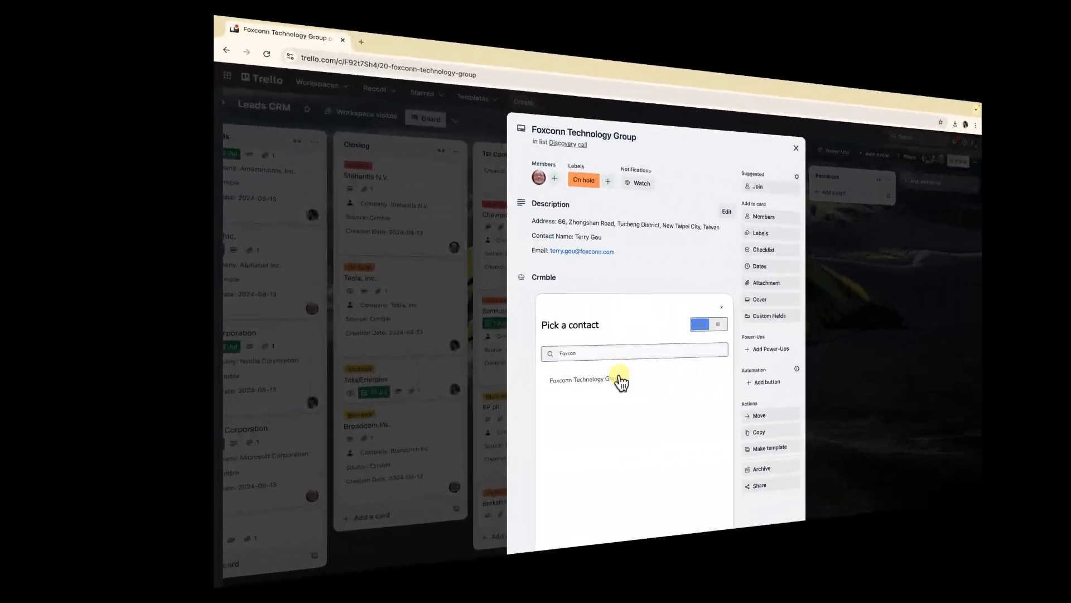
Link the Foxconn Technology Group contact to its card and search for "China" in the China Construction Bank card's contact picker
{"action": "left_click", "coordinate": [619, 378]}
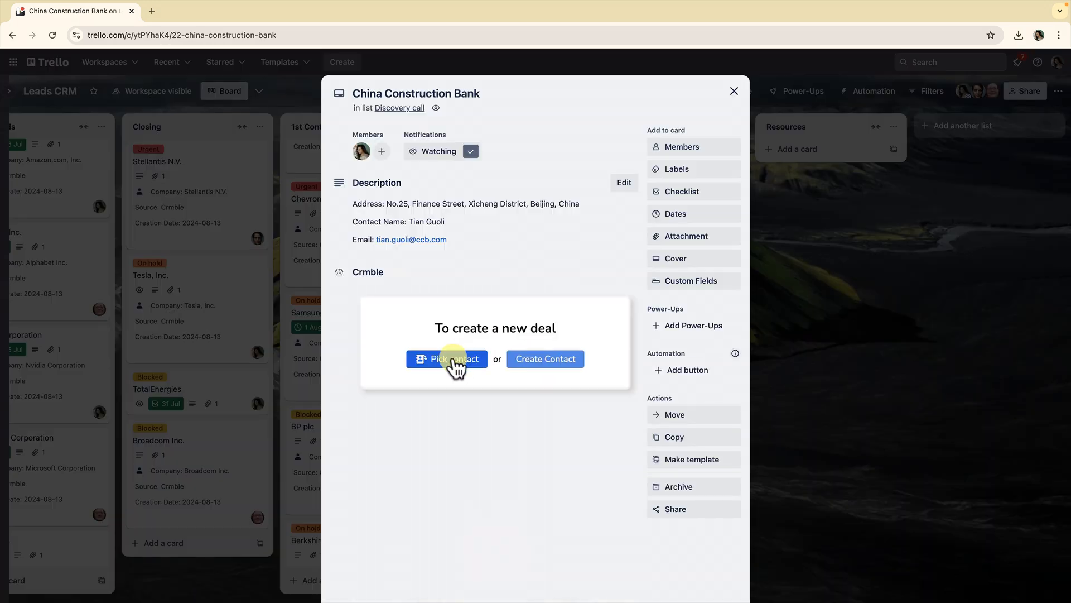
{"action": "left_click", "coordinate": [454, 364]}
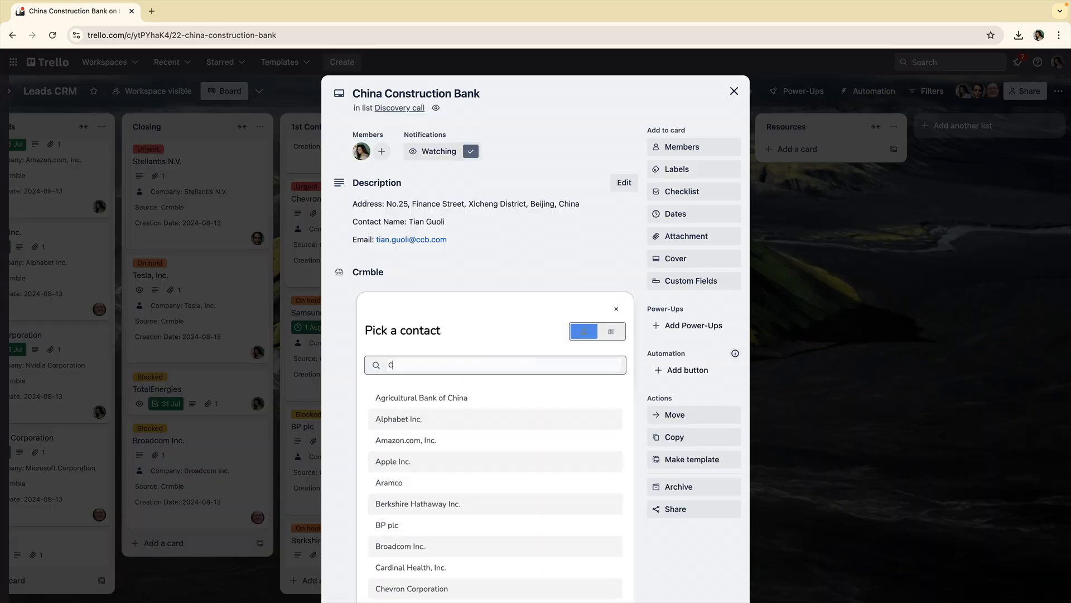
{"action": "type", "text": "China"}
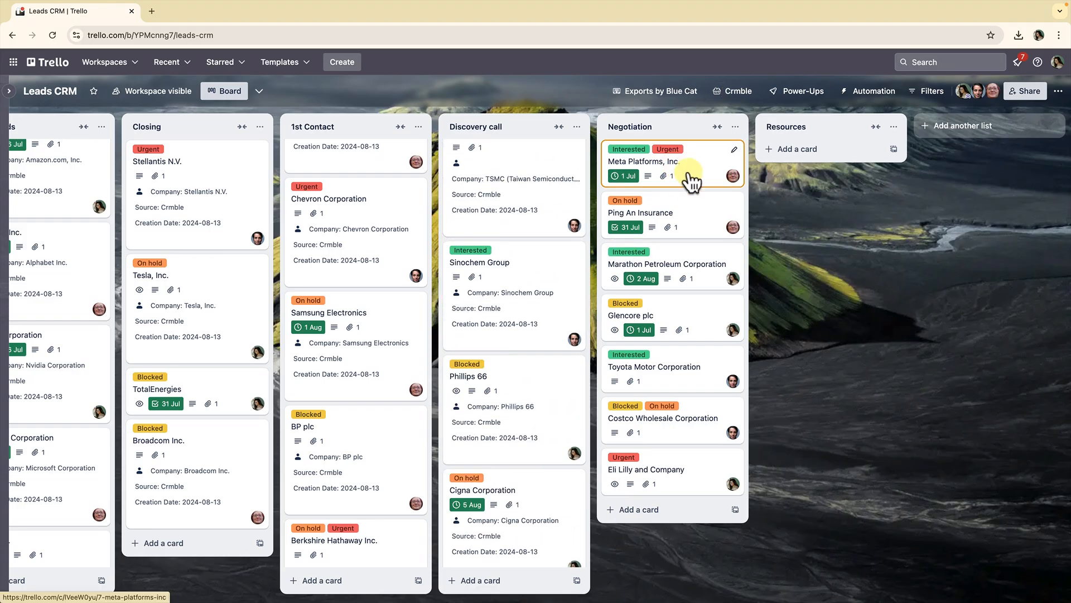
Link the existing Meta Platforms, Inc. contact to the Meta Platforms, Inc. card in Negotiation to create its deal
{"action": "left_click", "coordinate": [684, 175]}
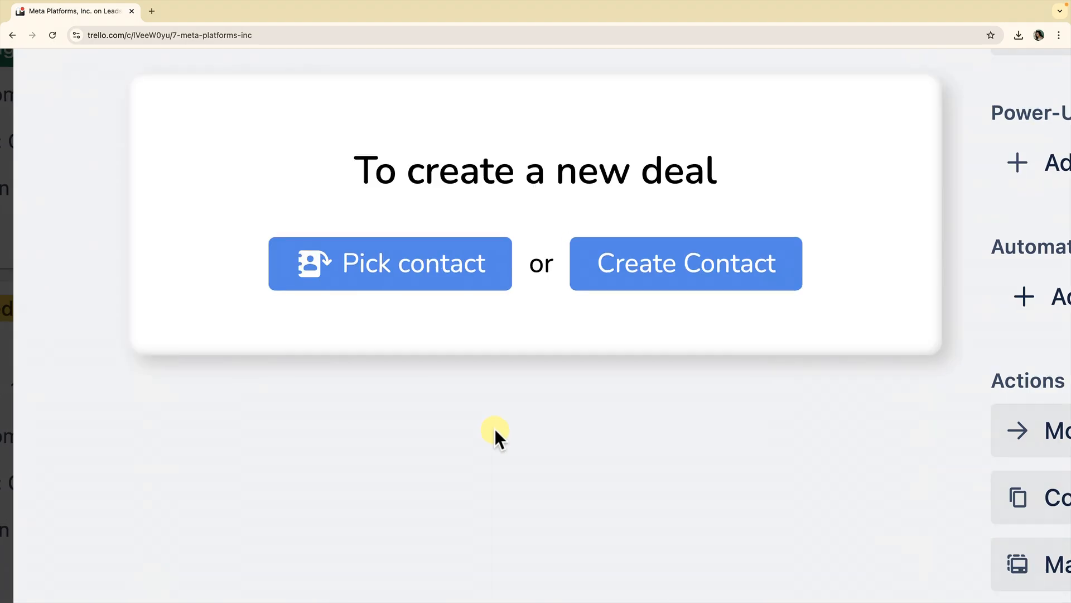
{"action": "left_click", "coordinate": [454, 404]}
{"action": "type", "text": "m"}
{"action": "left_click", "coordinate": [418, 564]}
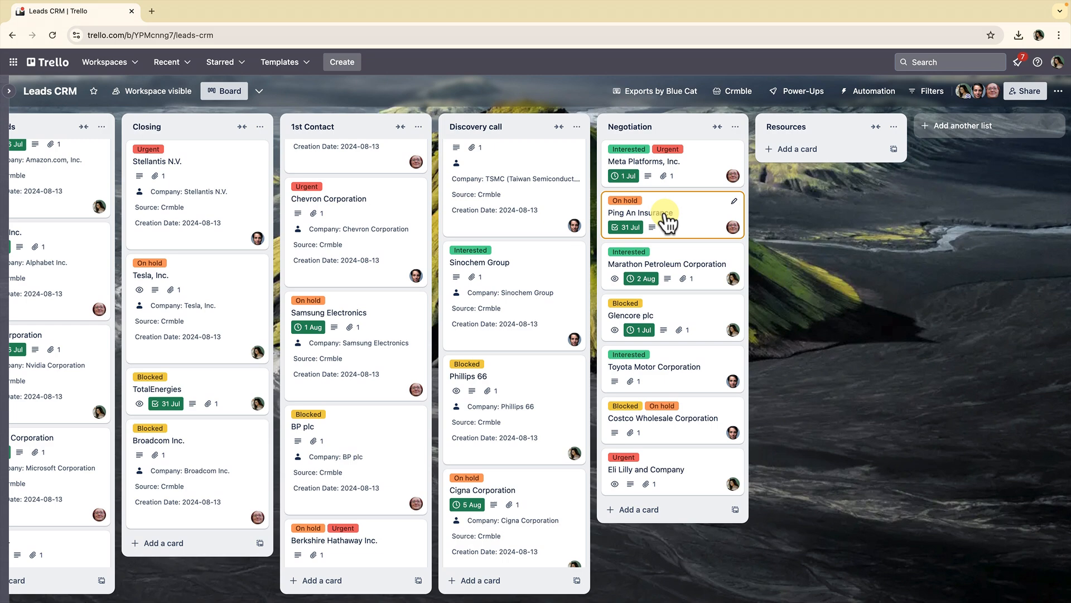
Create the Ping An Insurance card's deal by searching the contacts for "Ping" and linking the Ping An Insurance contact
{"action": "left_click", "coordinate": [667, 212]}
{"action": "left_click", "coordinate": [470, 382]}
{"action": "type", "text": "Ping"}
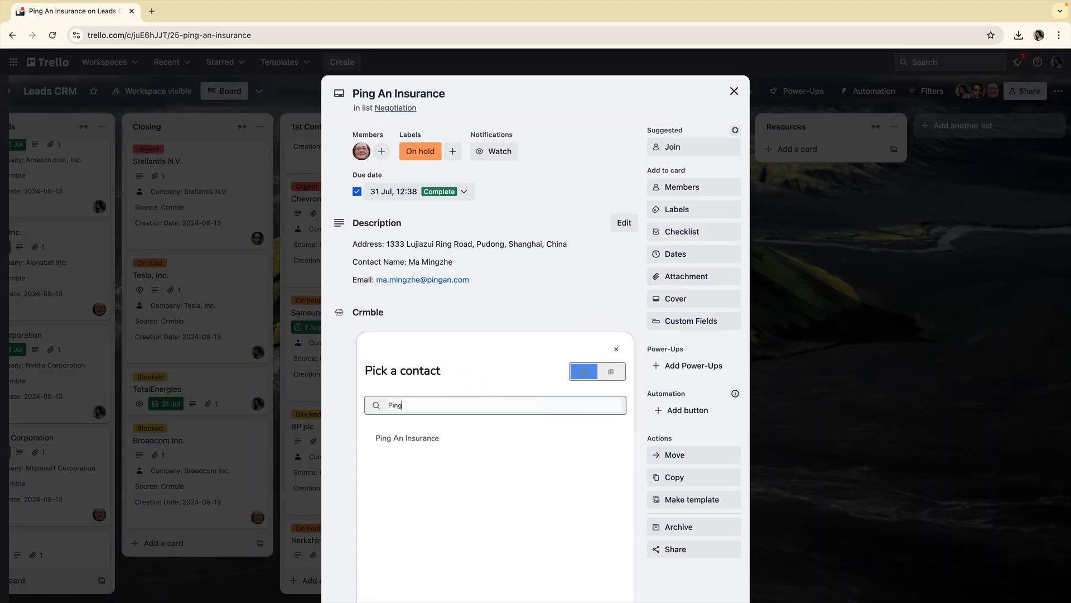
{"action": "left_click", "coordinate": [460, 438]}
{"action": "left_click", "coordinate": [732, 92]}
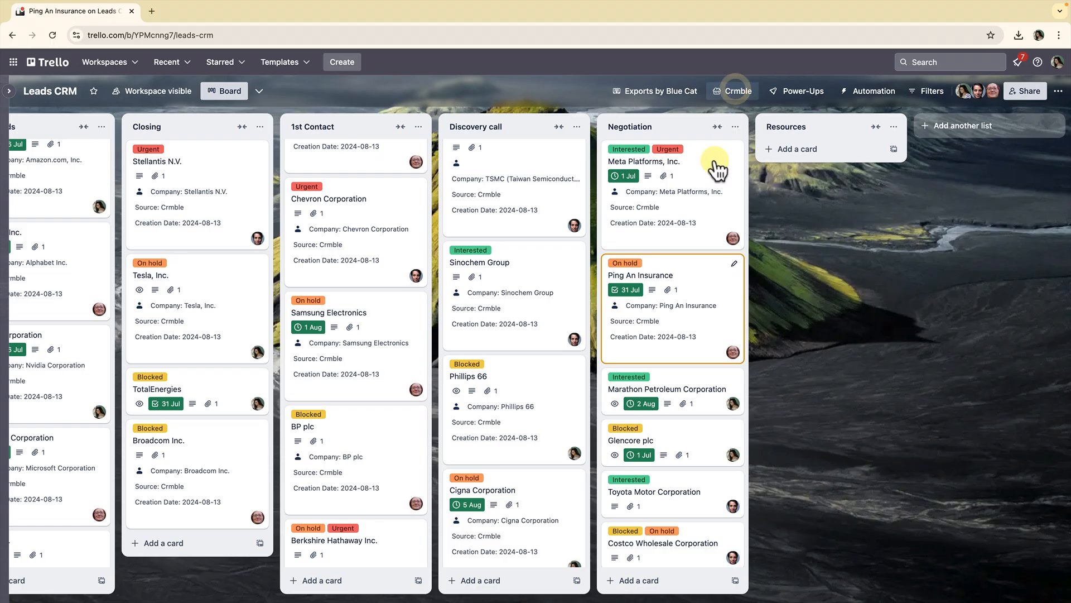
Create the Marathon Petroleum Corporation card's deal by searching the contacts for "Mara" and linking the matching contact
{"action": "scroll", "coordinate": [692, 329], "scroll_direction": "down", "scroll_amount": 1}
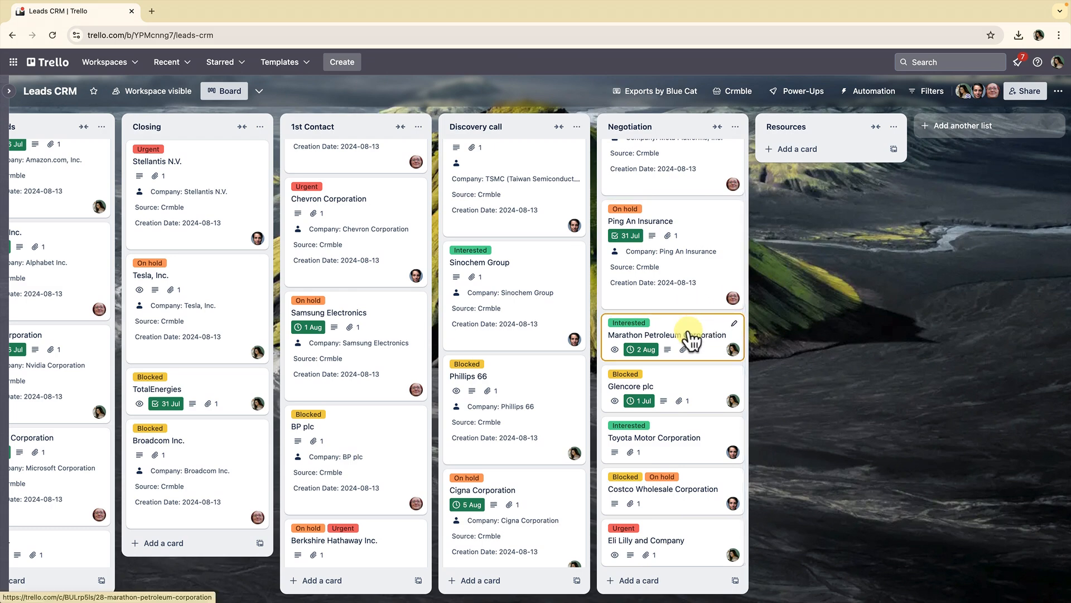
{"action": "left_click", "coordinate": [691, 334]}
{"action": "scroll", "coordinate": [486, 411], "scroll_direction": "down", "scroll_amount": 2}
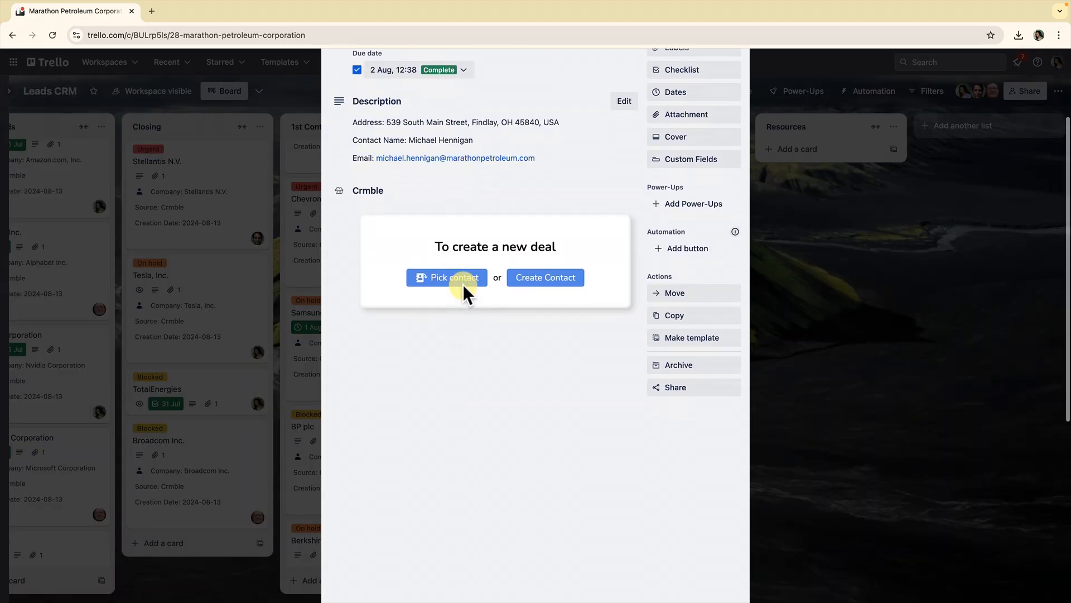
{"action": "left_click", "coordinate": [463, 282]}
{"action": "type", "text": "Mara"}
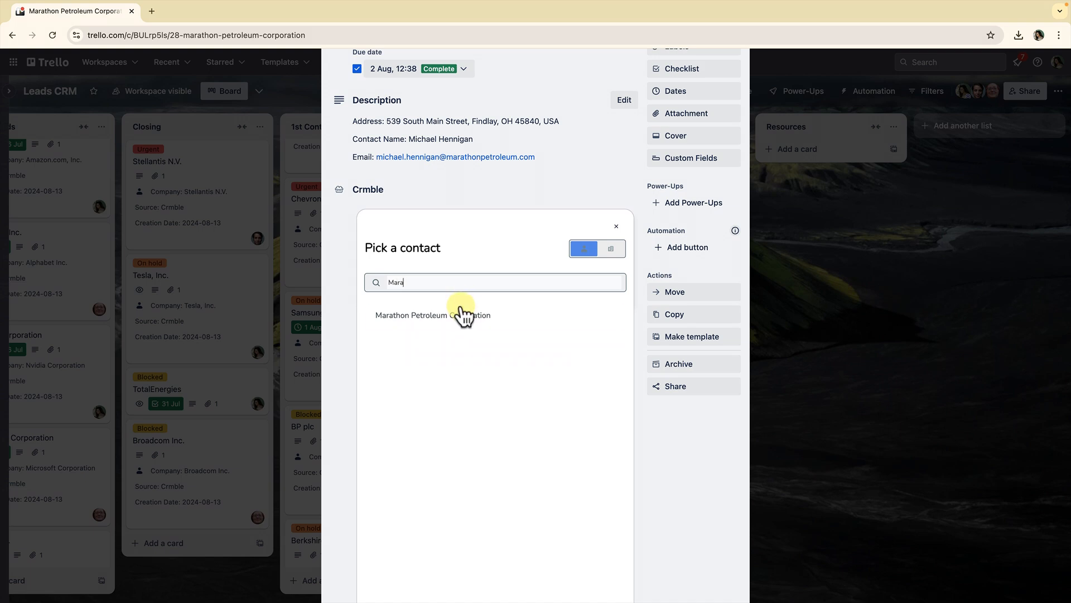
{"action": "left_click", "coordinate": [463, 315]}
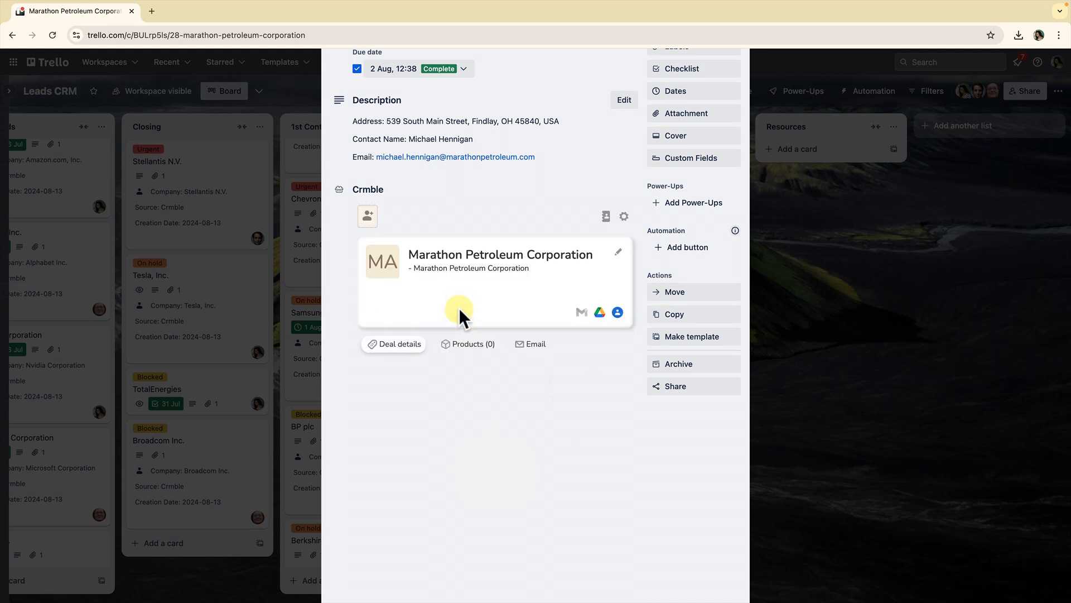
{"action": "scroll", "coordinate": [614, 223], "scroll_direction": "up", "scroll_amount": 3}
{"action": "left_click", "coordinate": [736, 92]}
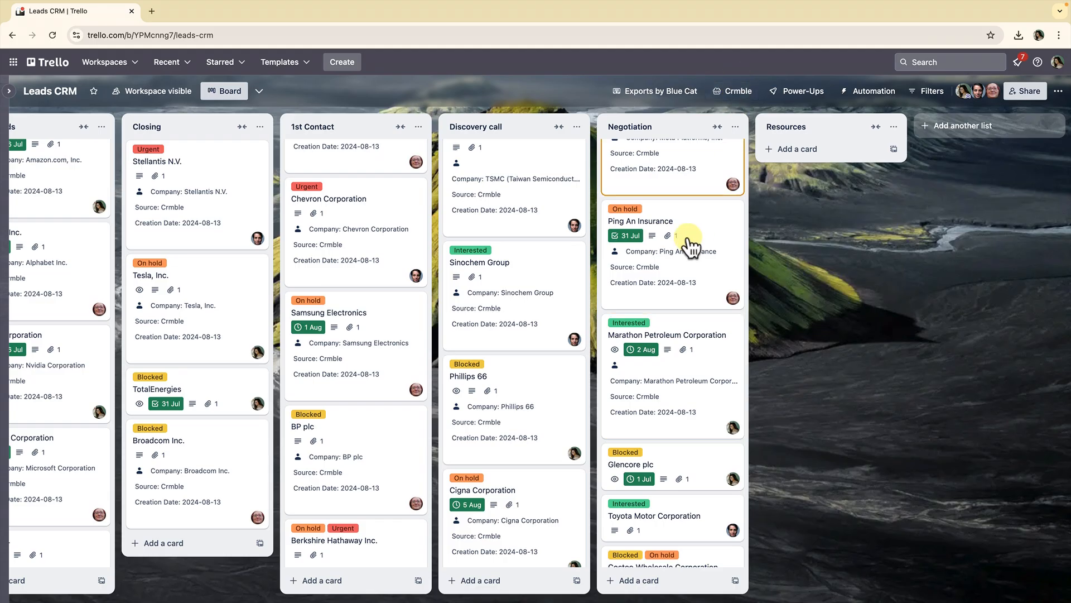
Create the Glencore plc card's deal by searching the contacts for "Glen" and linking the Glencore plc contact
{"action": "left_click", "coordinate": [660, 388]}
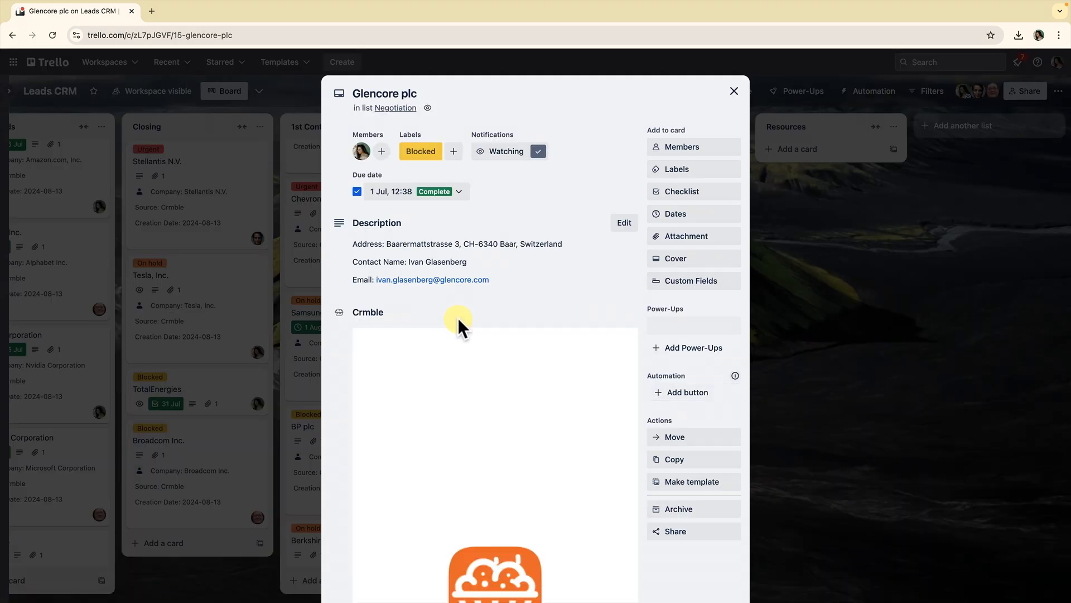
{"action": "left_click", "coordinate": [438, 400]}
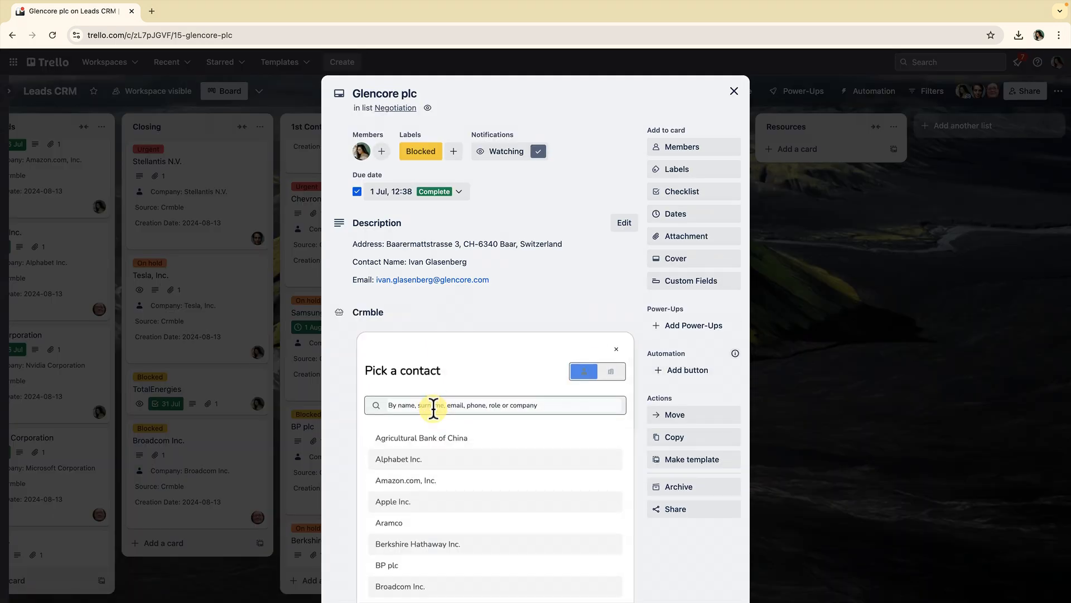
{"action": "type", "text": "Glen"}
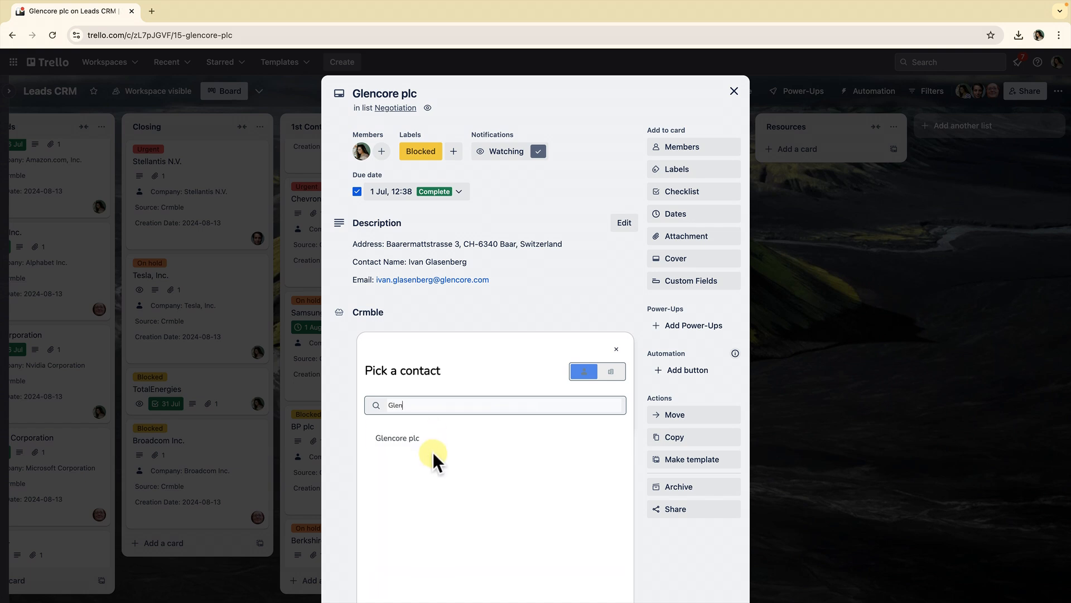
{"action": "left_click", "coordinate": [434, 446]}
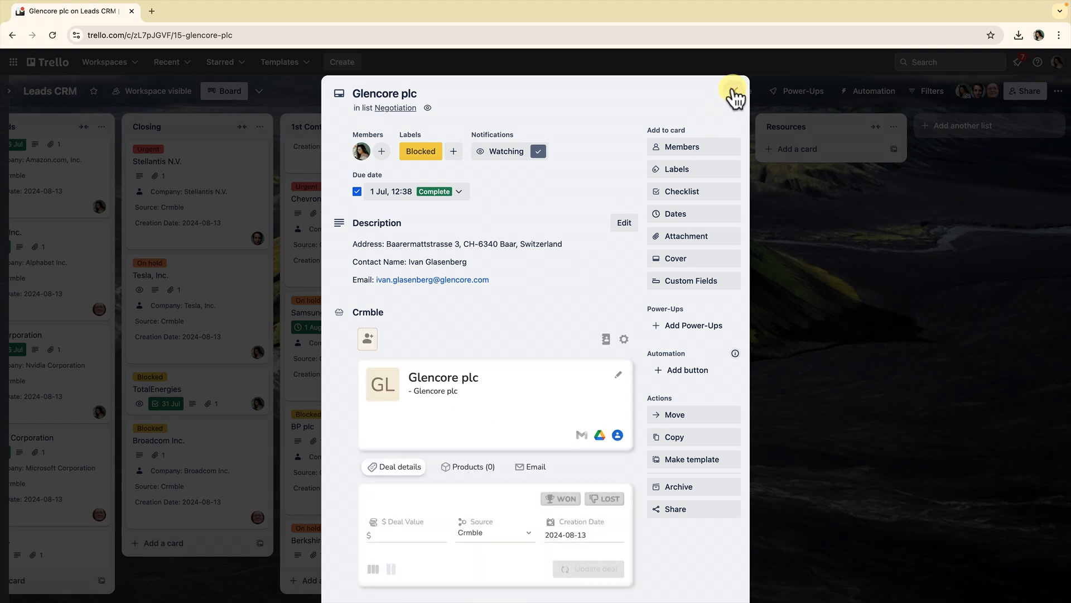
{"action": "left_click", "coordinate": [734, 93]}
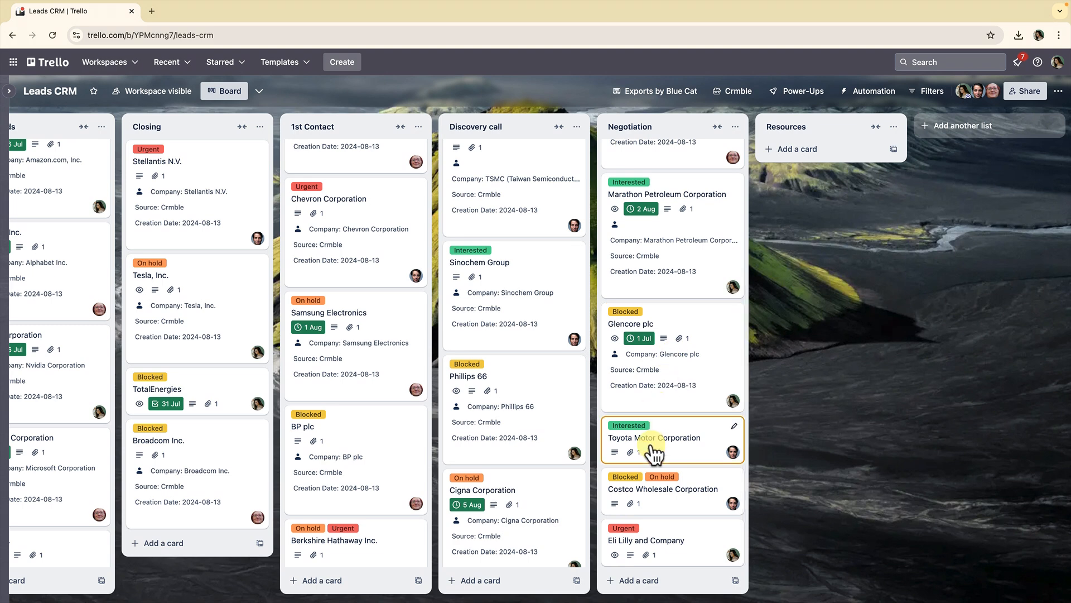
Create the Toyota Motor Corporation card's deal by searching the contacts for "Toyot" and linking the Toyota Motor Corporation contact
{"action": "left_click", "coordinate": [653, 453]}
{"action": "scroll", "coordinate": [578, 335], "scroll_direction": "down", "scroll_amount": 4}
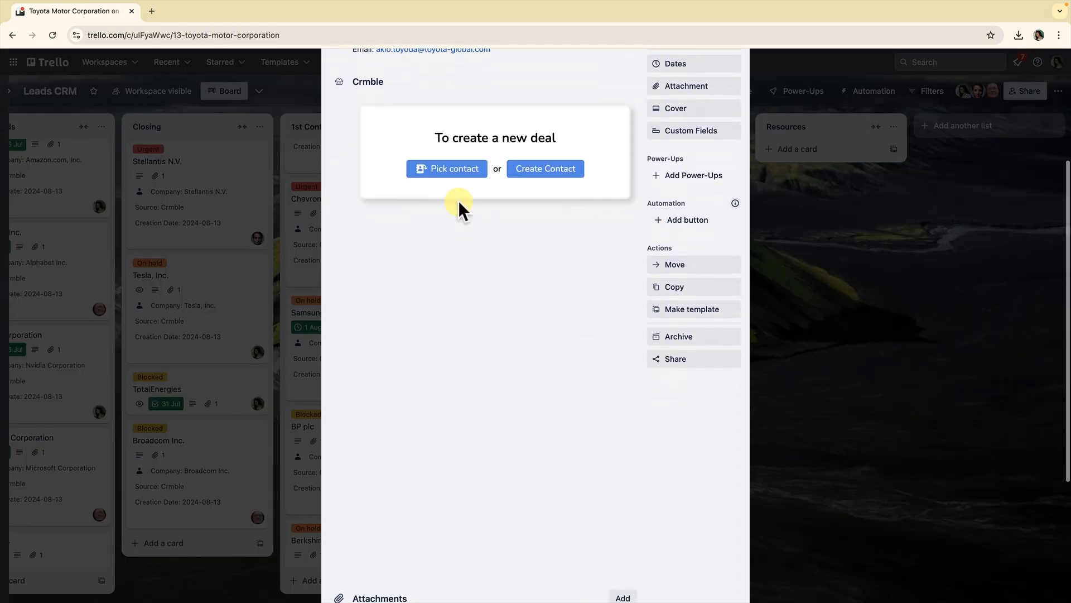
{"action": "left_click", "coordinate": [446, 173]}
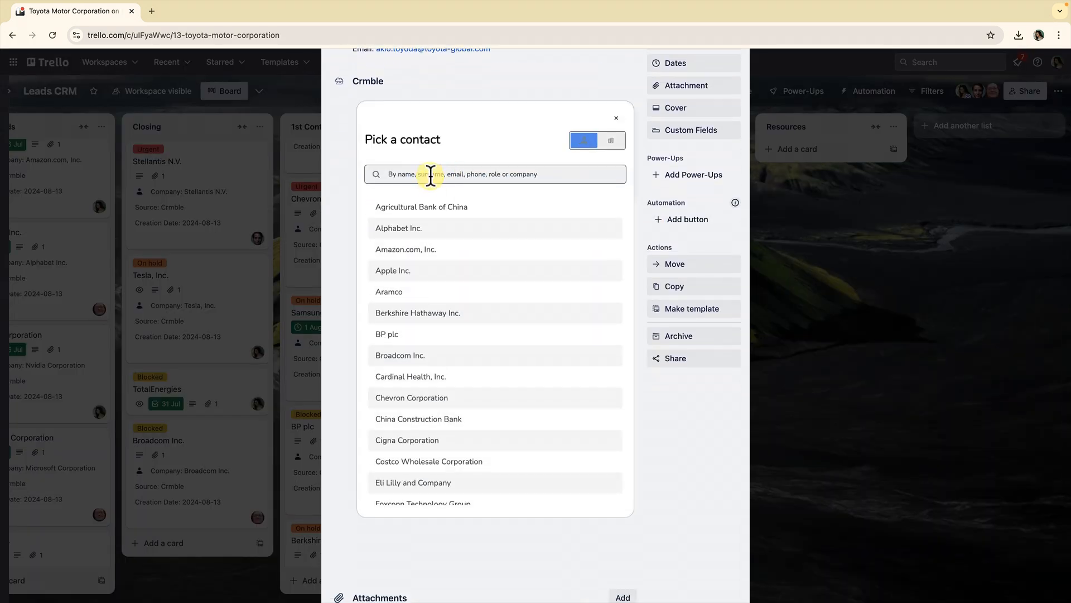
{"action": "scroll", "coordinate": [431, 175], "scroll_direction": "up", "scroll_amount": 3}
{"action": "left_click", "coordinate": [427, 290]}
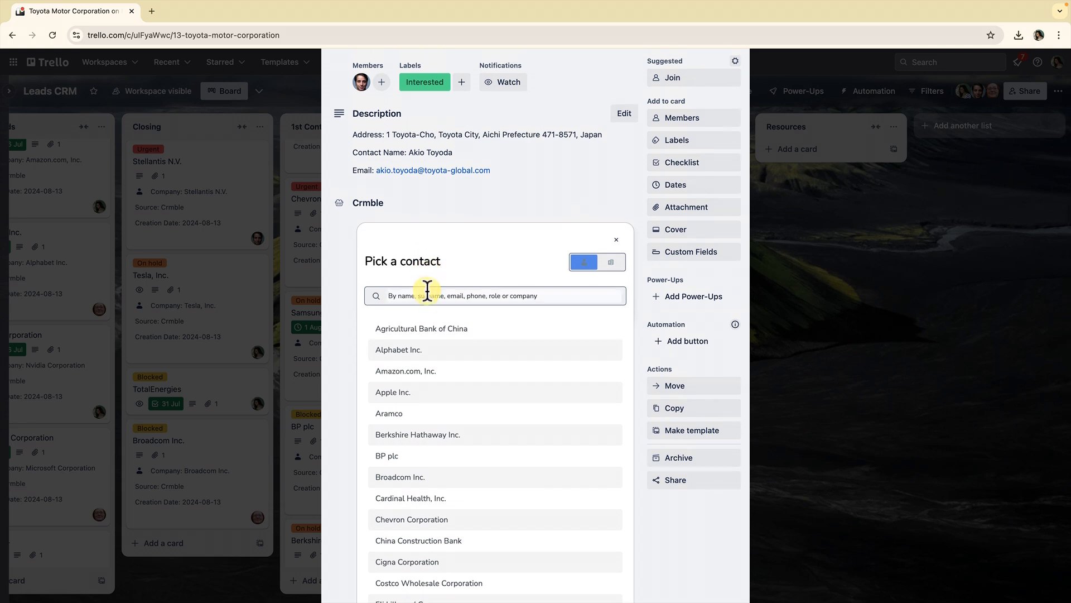
{"action": "scroll", "coordinate": [427, 290], "scroll_direction": "up", "scroll_amount": 1}
{"action": "type", "text": "Toyot"}
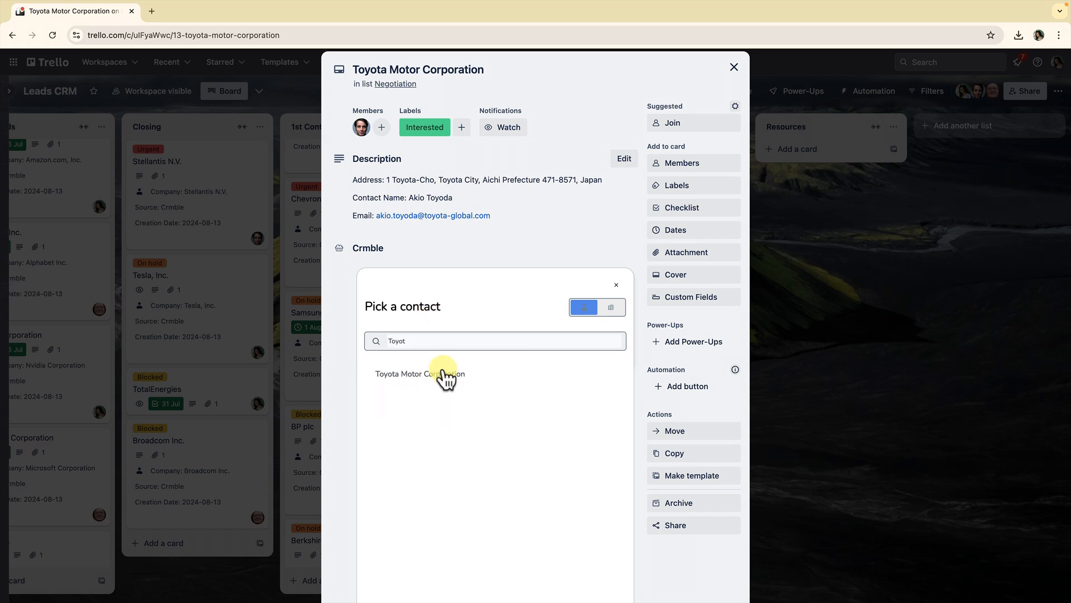
{"action": "left_click", "coordinate": [445, 378]}
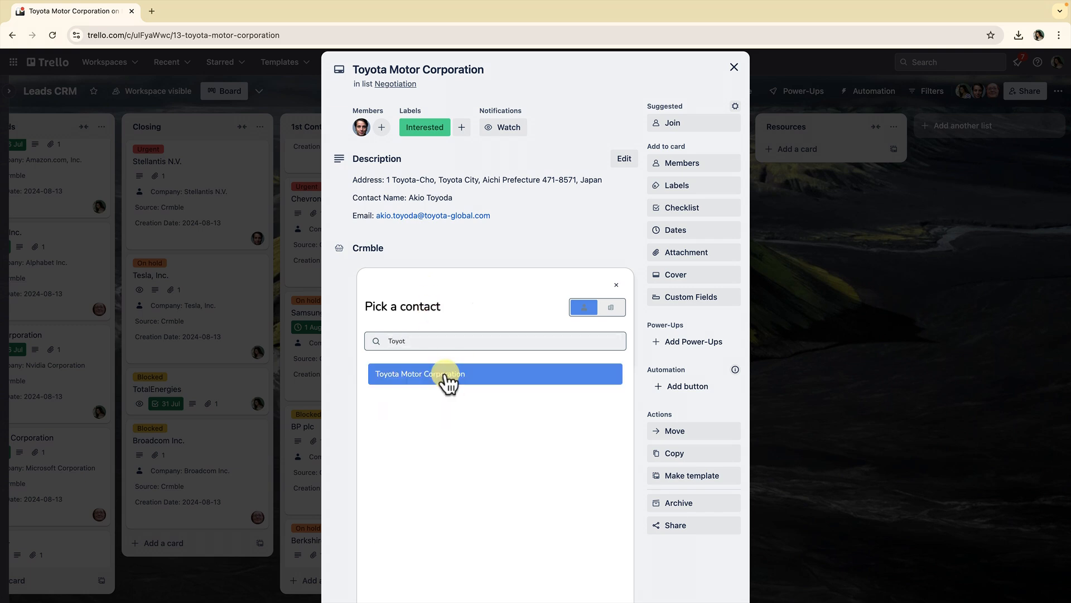
{"action": "scroll", "coordinate": [658, 167], "scroll_direction": "up", "scroll_amount": 1}
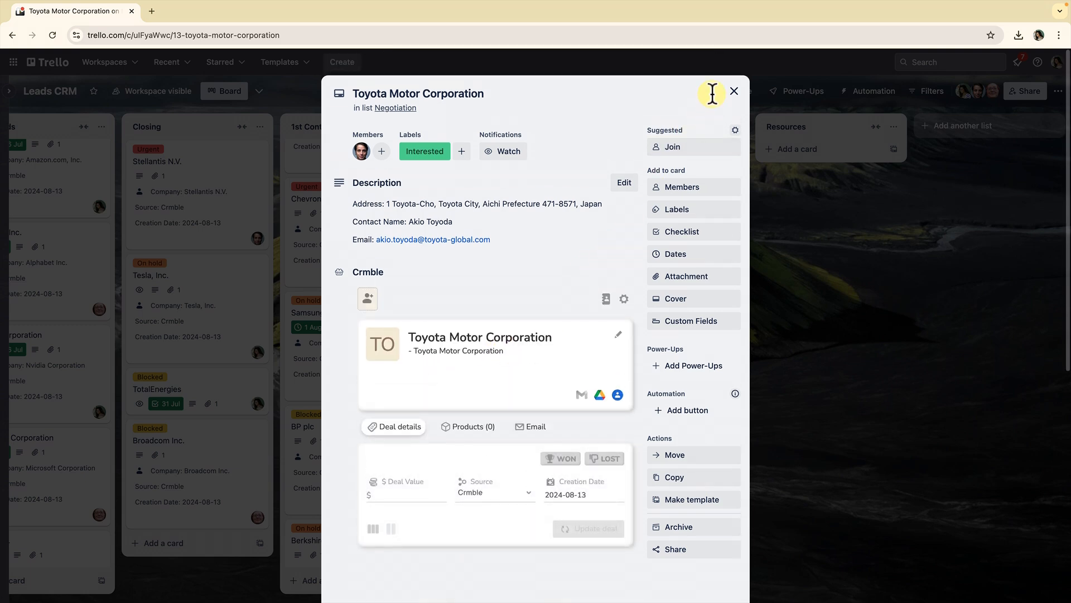
{"action": "left_click", "coordinate": [733, 91]}
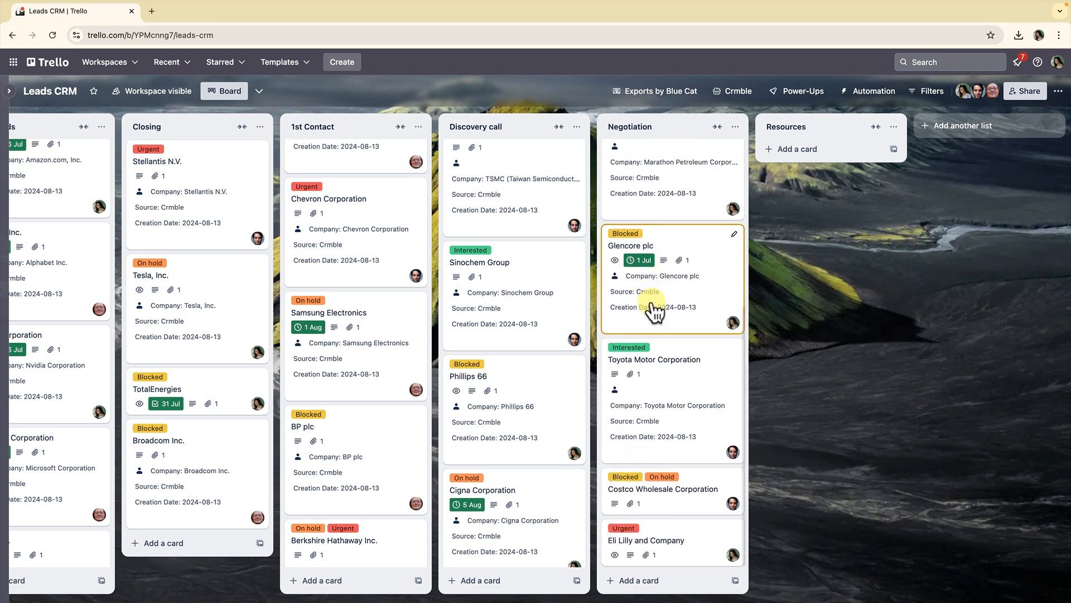
Create the Costco Wholesale Corporation card's deal by searching the contacts for "Costco" and linking the matching contact
{"action": "left_click", "coordinate": [662, 477]}
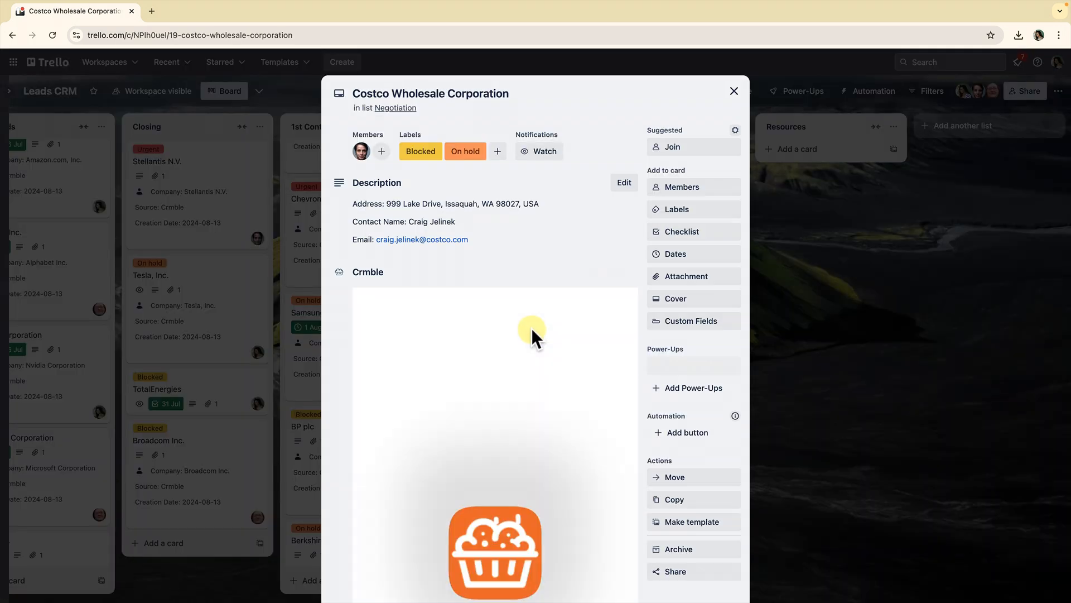
{"action": "left_click", "coordinate": [440, 361]}
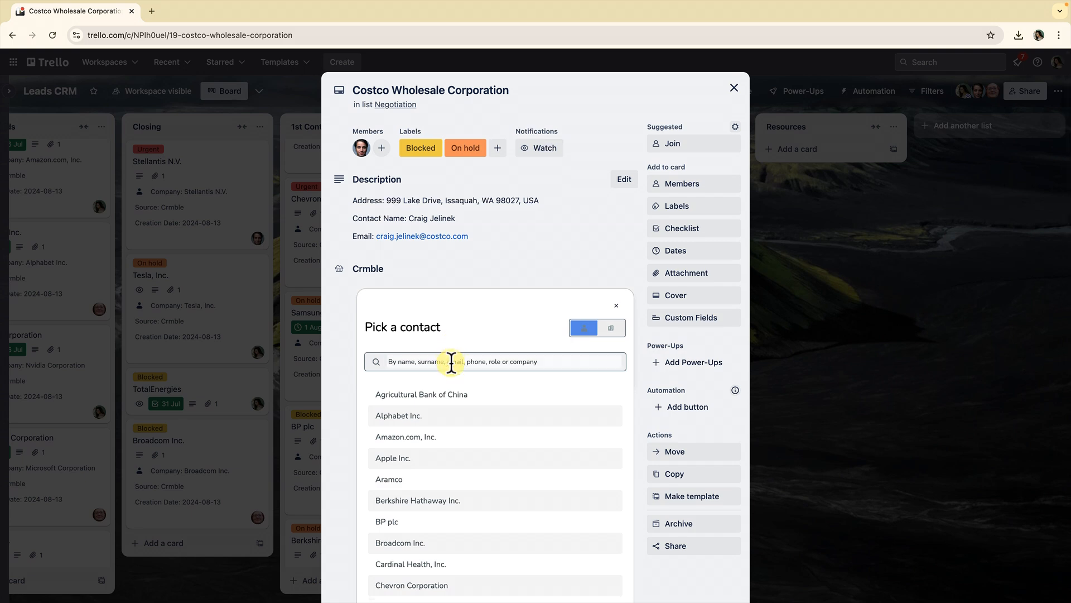
{"action": "type", "text": "C"}
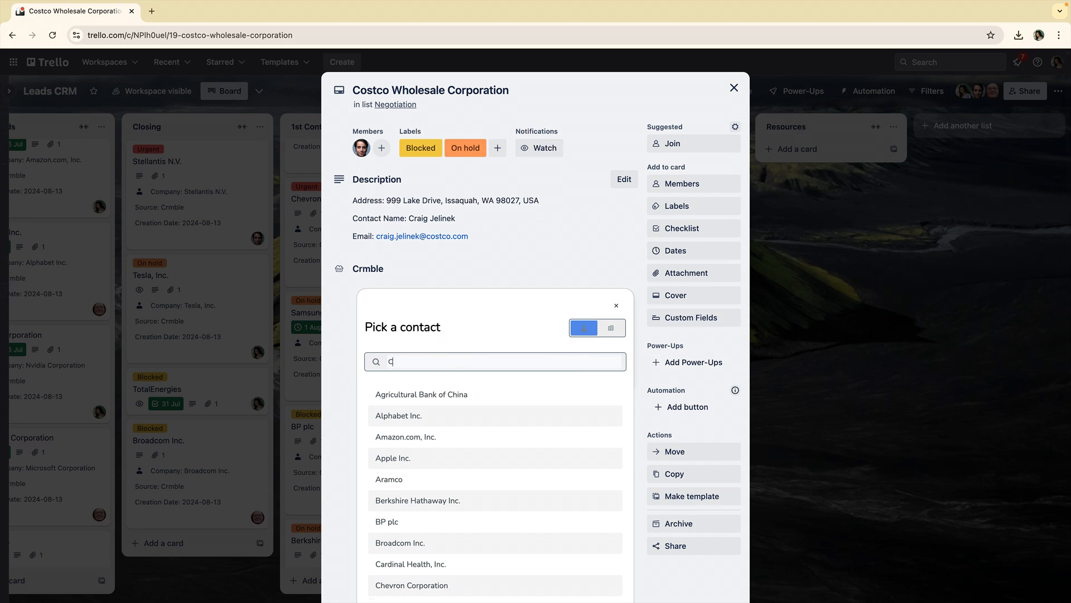
{"action": "type", "text": "ostco"}
{"action": "left_click", "coordinate": [462, 393]}
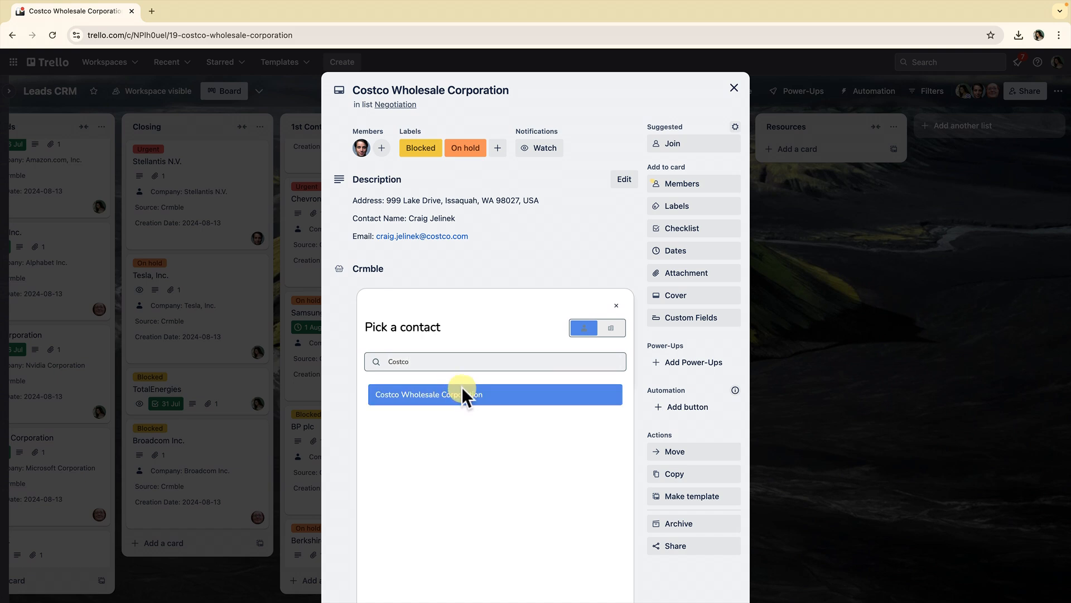
{"action": "left_click", "coordinate": [734, 89]}
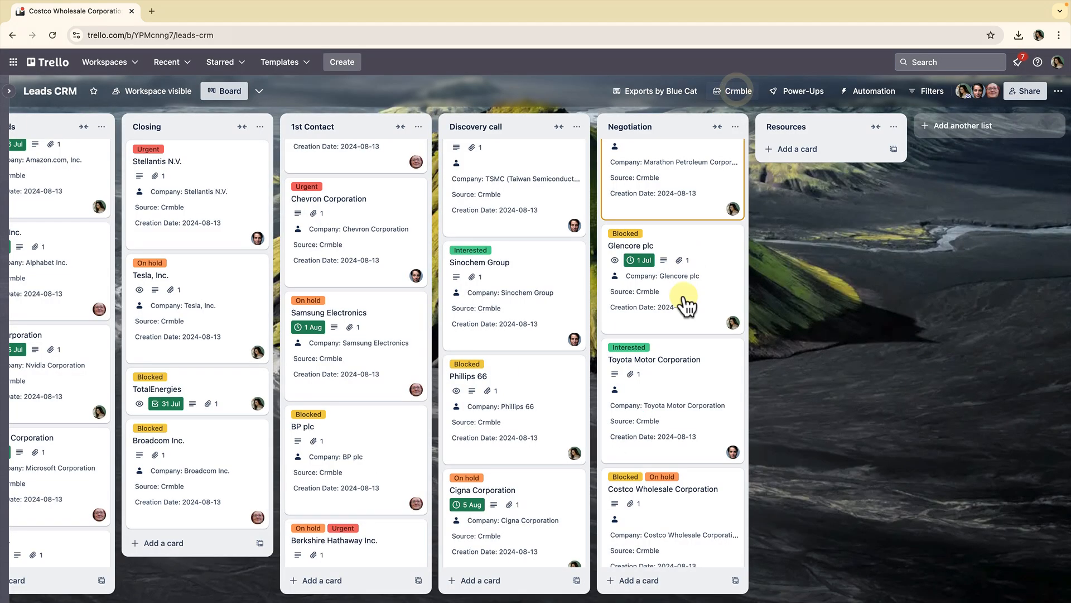
Create the Eli Lilly and Company card's deal by searching the contacts for "Eli" and linking the matching contact
{"action": "left_click", "coordinate": [670, 541]}
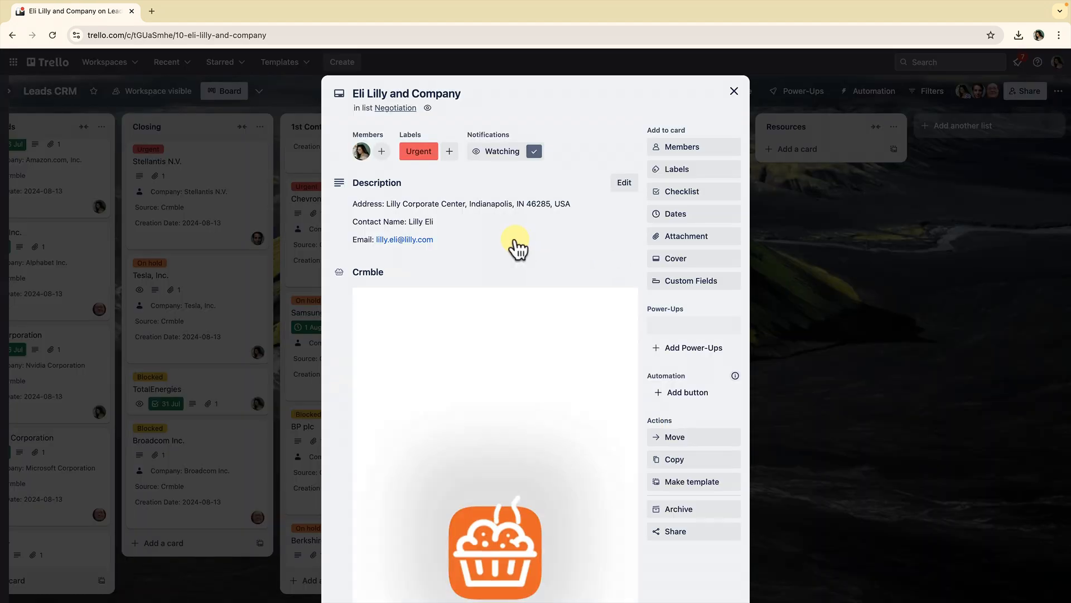
{"action": "left_click", "coordinate": [455, 356]}
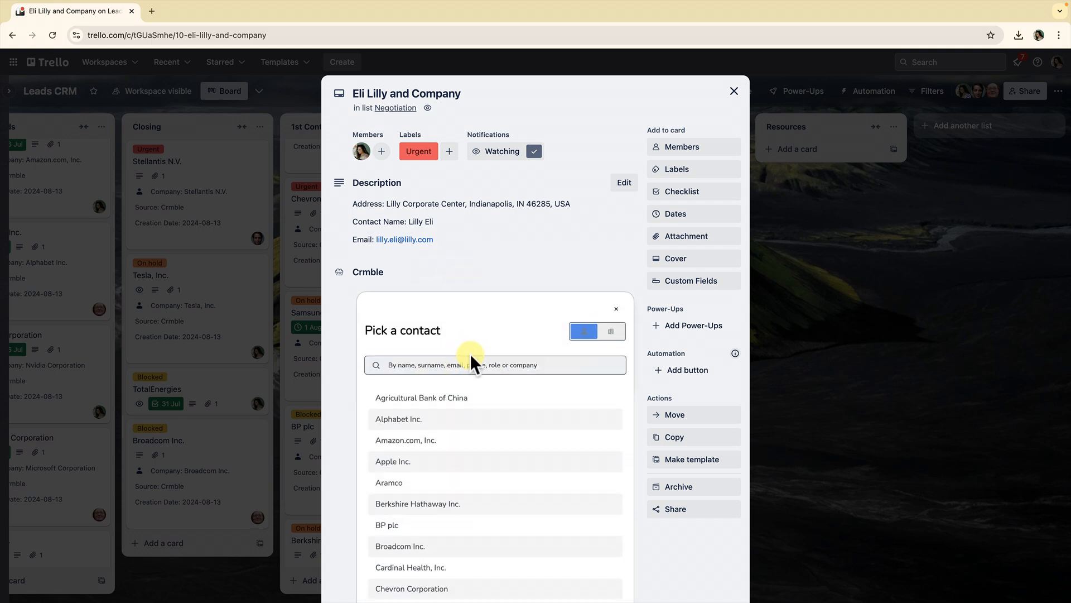
{"action": "left_click", "coordinate": [470, 364]}
{"action": "type", "text": "Eli"}
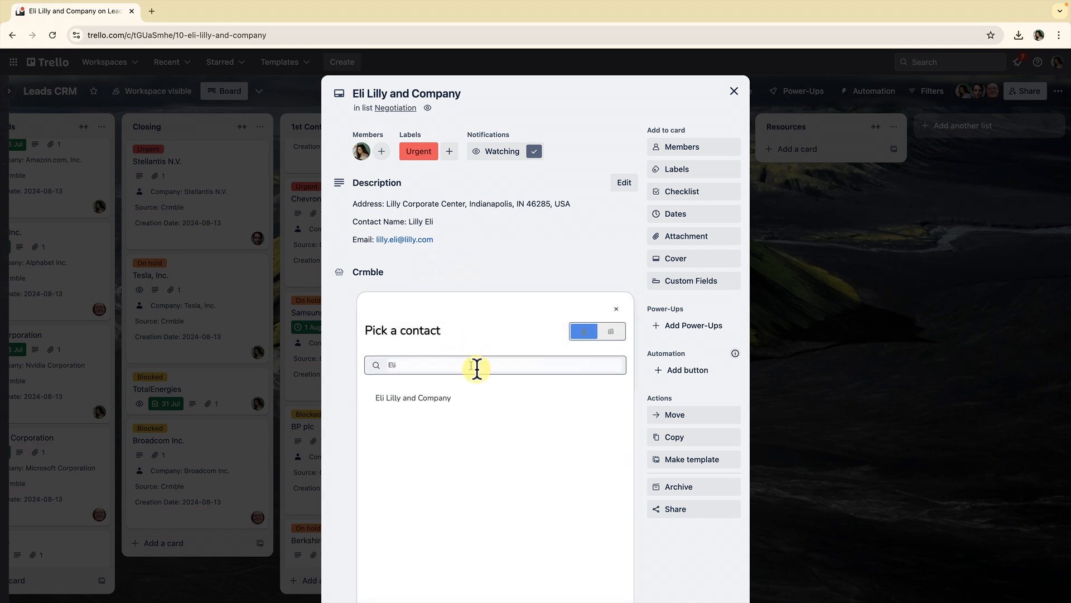
{"action": "left_click", "coordinate": [450, 401]}
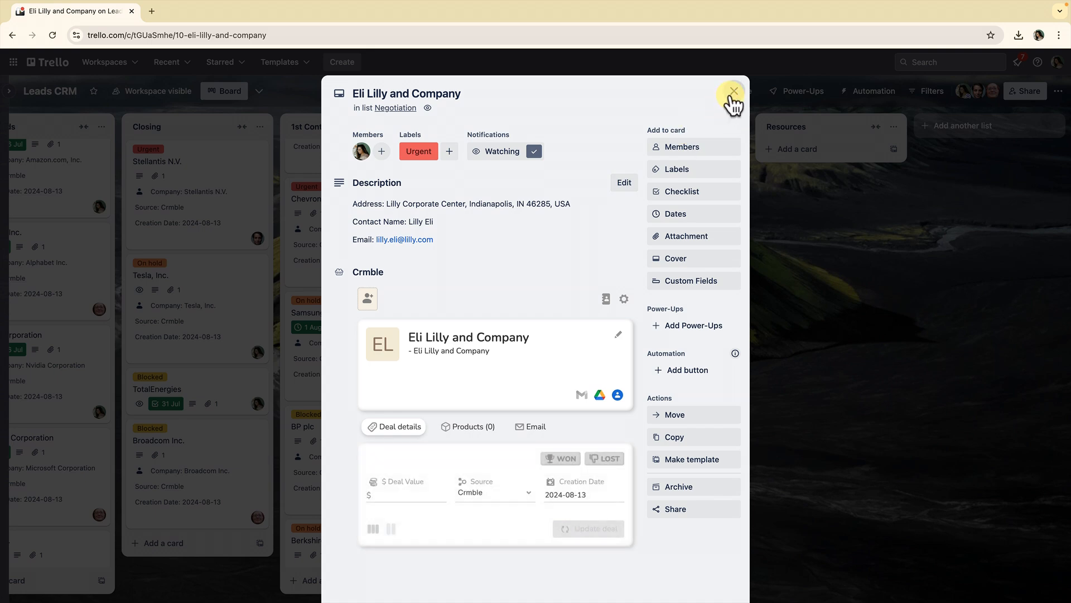
{"action": "left_click", "coordinate": [732, 94]}
Review the cards across the 1st Contact, Discovery call and Negotiation lists to check that each has a linked contact
{"action": "scroll", "coordinate": [595, 306], "scroll_direction": "down", "scroll_amount": 5}
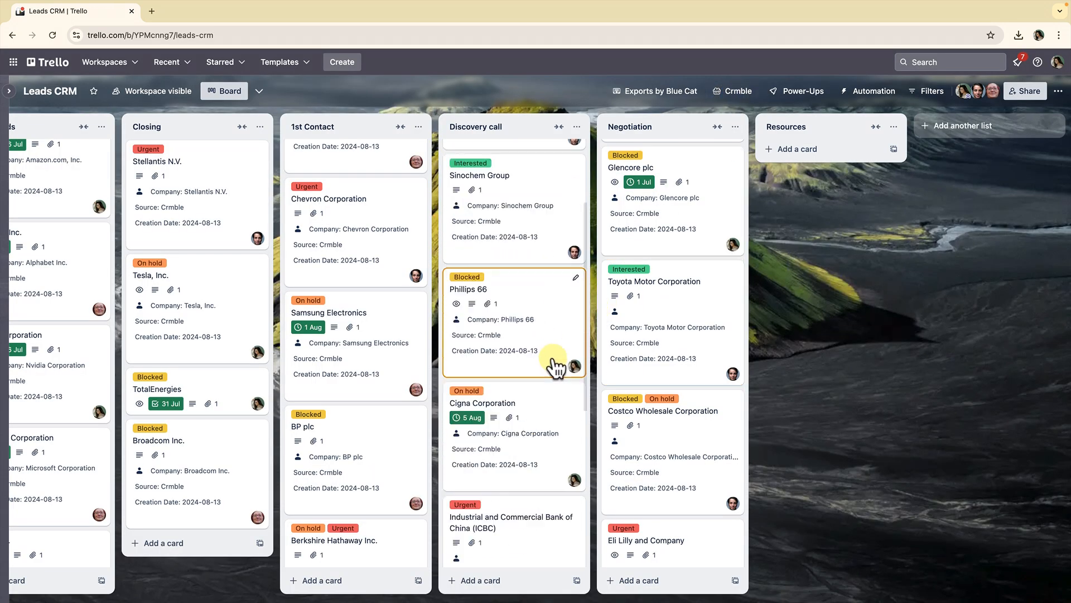
{"action": "scroll", "coordinate": [630, 377], "scroll_direction": "down", "scroll_amount": 2}
{"action": "scroll", "coordinate": [629, 371], "scroll_direction": "up", "scroll_amount": 3}
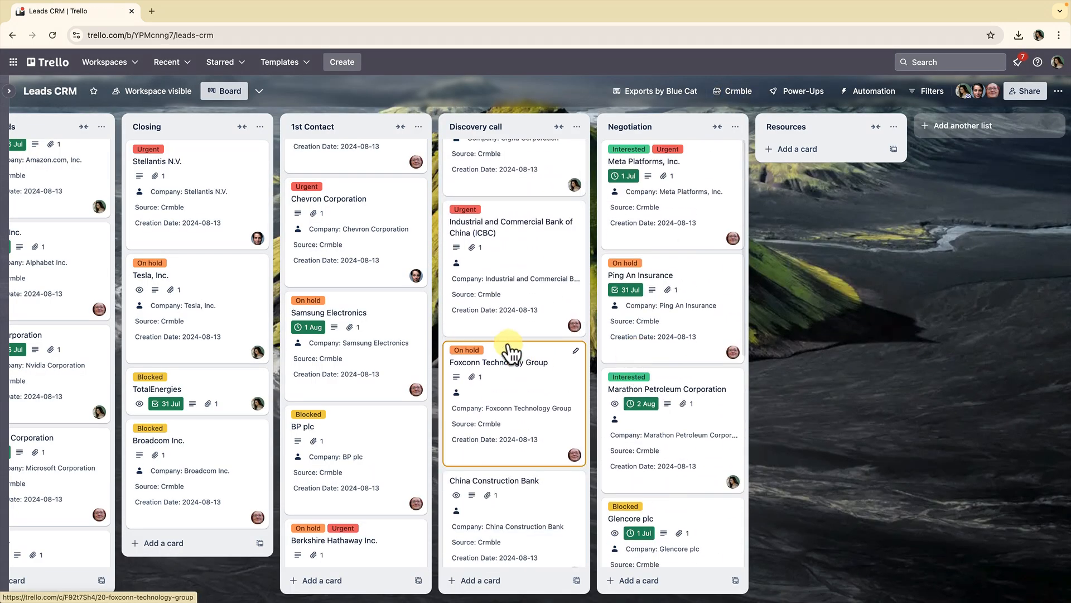
{"action": "scroll", "coordinate": [508, 352], "scroll_direction": "up", "scroll_amount": 5}
{"action": "scroll", "coordinate": [491, 350], "scroll_direction": "down", "scroll_amount": 5}
{"action": "scroll", "coordinate": [371, 348], "scroll_direction": "up", "scroll_amount": 5}
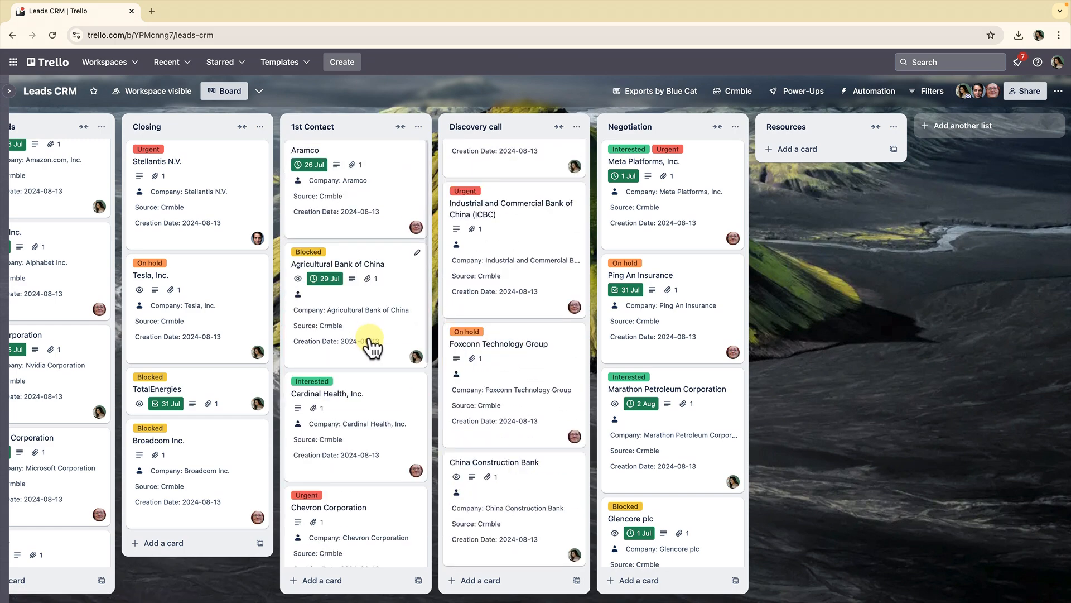
{"action": "scroll", "coordinate": [371, 349], "scroll_direction": "down", "scroll_amount": 5}
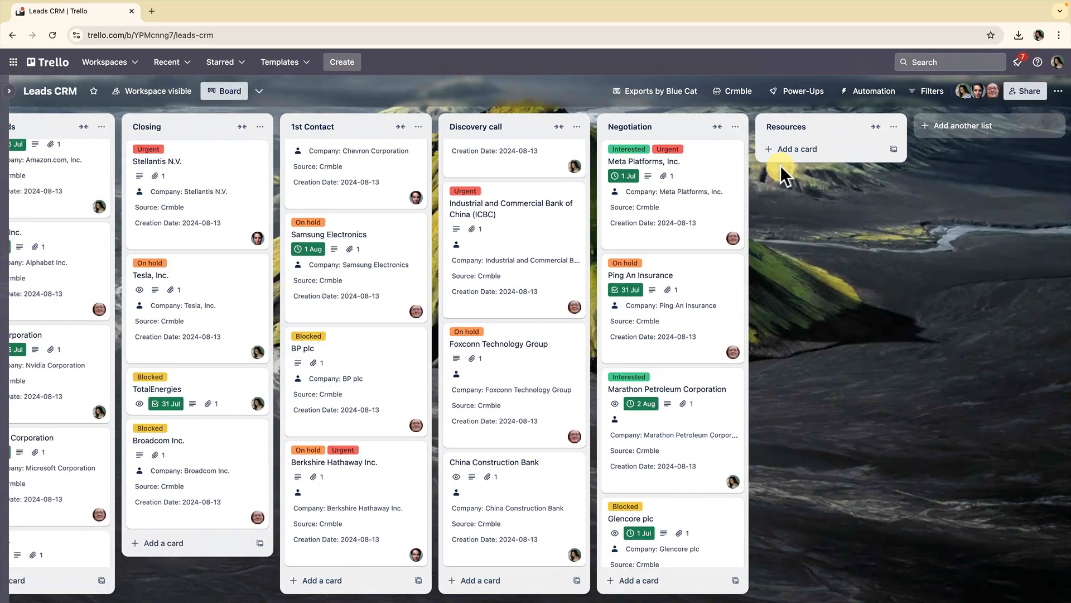
{"action": "scroll", "coordinate": [530, 257], "scroll_direction": "left", "scroll_amount": 2}
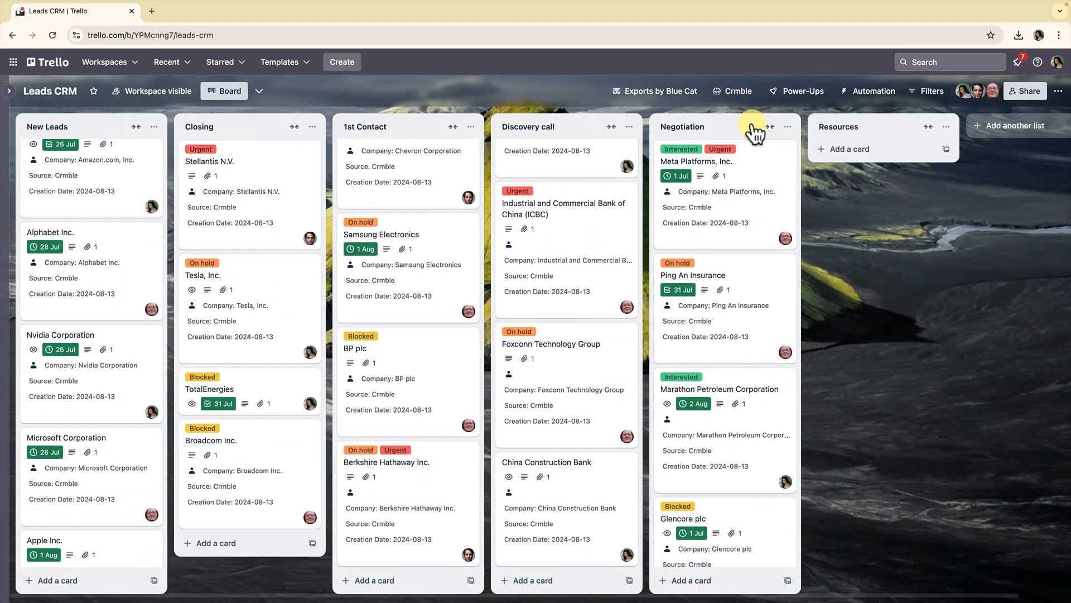
Open Crmble's Reports and show percentages on the deal charts to examine how deals are distributed across the pipeline stages
{"action": "left_click", "coordinate": [744, 92]}
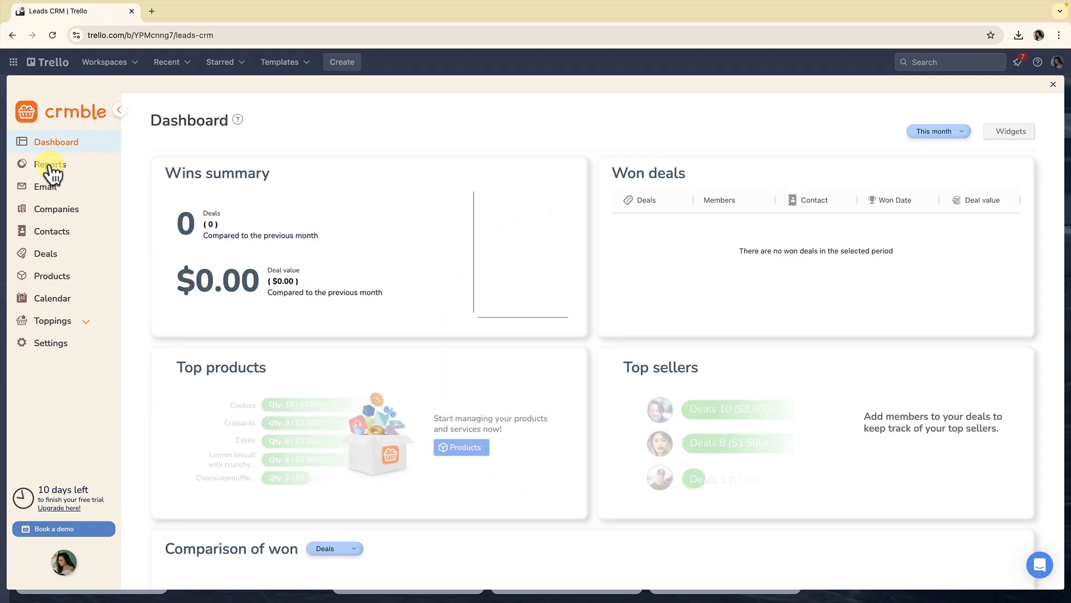
{"action": "left_click", "coordinate": [50, 167]}
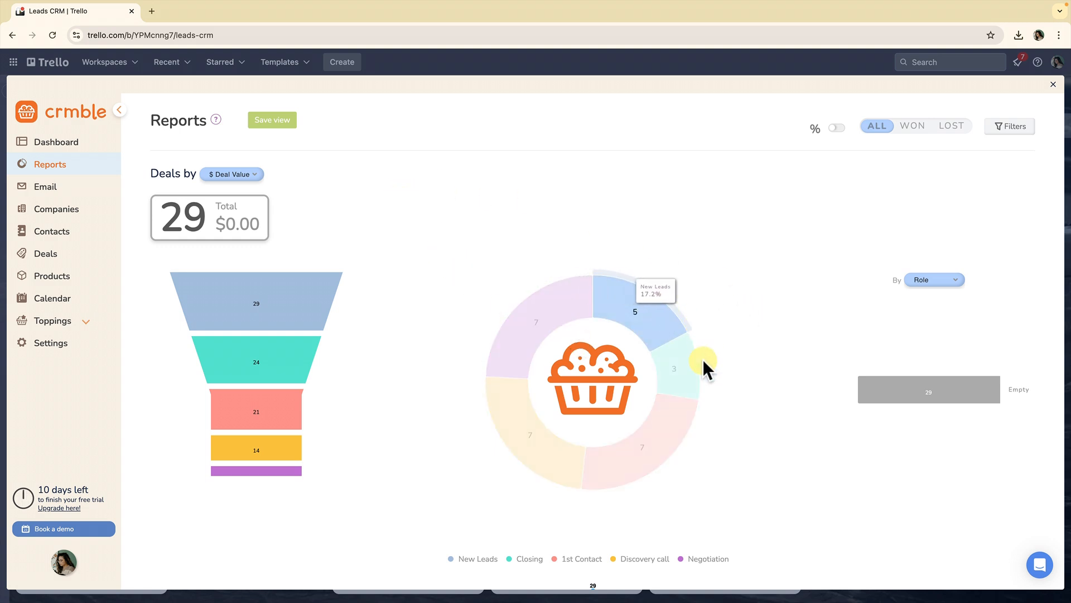
{"action": "scroll", "coordinate": [714, 379], "scroll_direction": "down", "scroll_amount": 1}
{"action": "scroll", "coordinate": [715, 390], "scroll_direction": "up", "scroll_amount": 1}
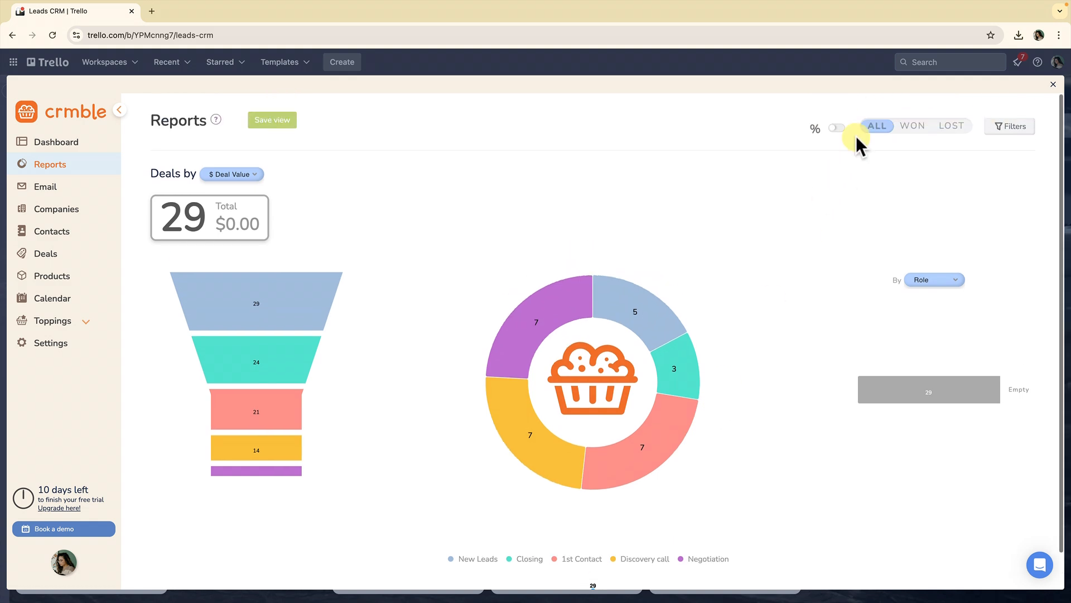
{"action": "left_click", "coordinate": [835, 127]}
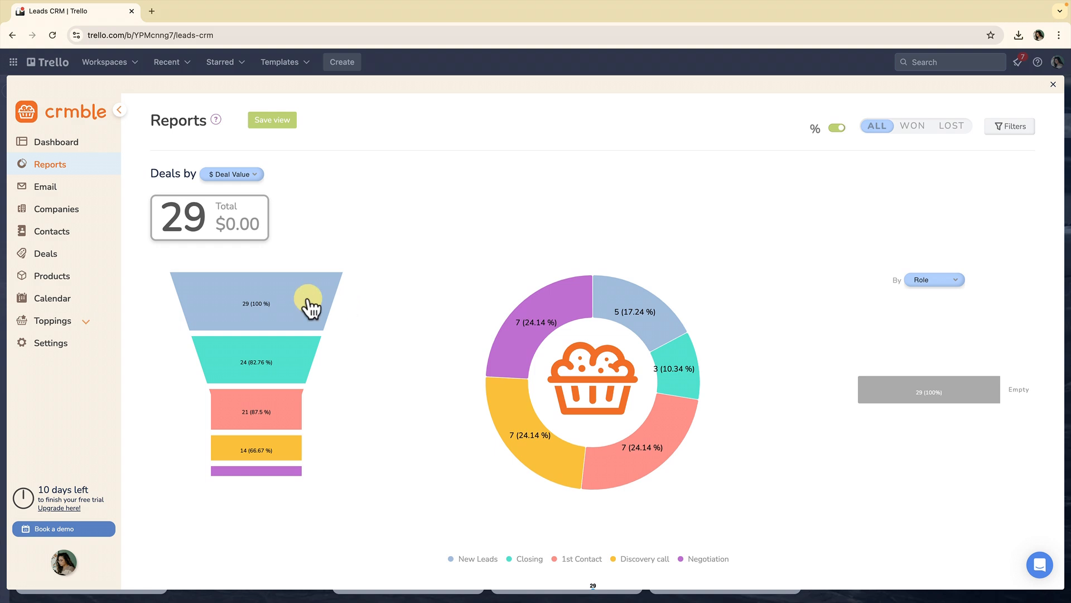
{"action": "mouse_move", "coordinate": [287, 304]}
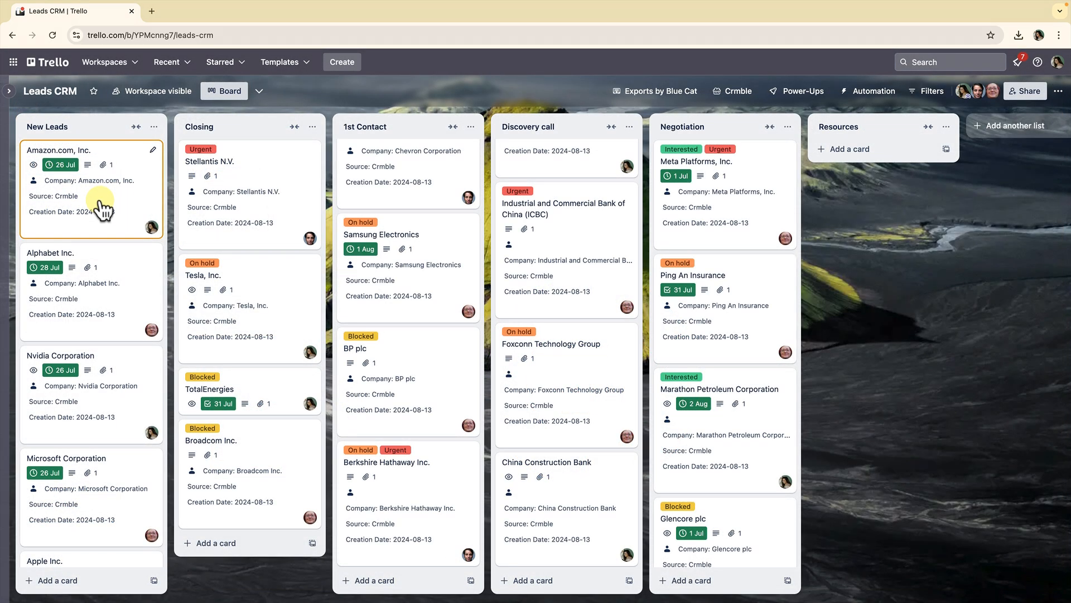
Open the Amazon.com, Inc. card's Crmble contact for editing and set its role to Supplier
{"action": "left_click", "coordinate": [103, 210]}
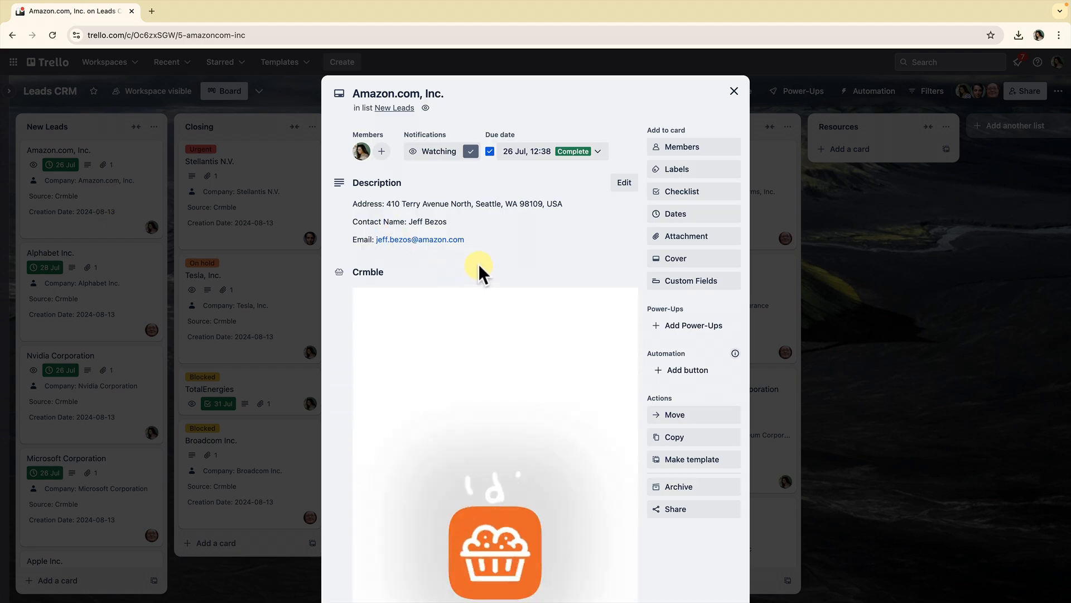
{"action": "scroll", "coordinate": [488, 265], "scroll_direction": "down", "scroll_amount": 1}
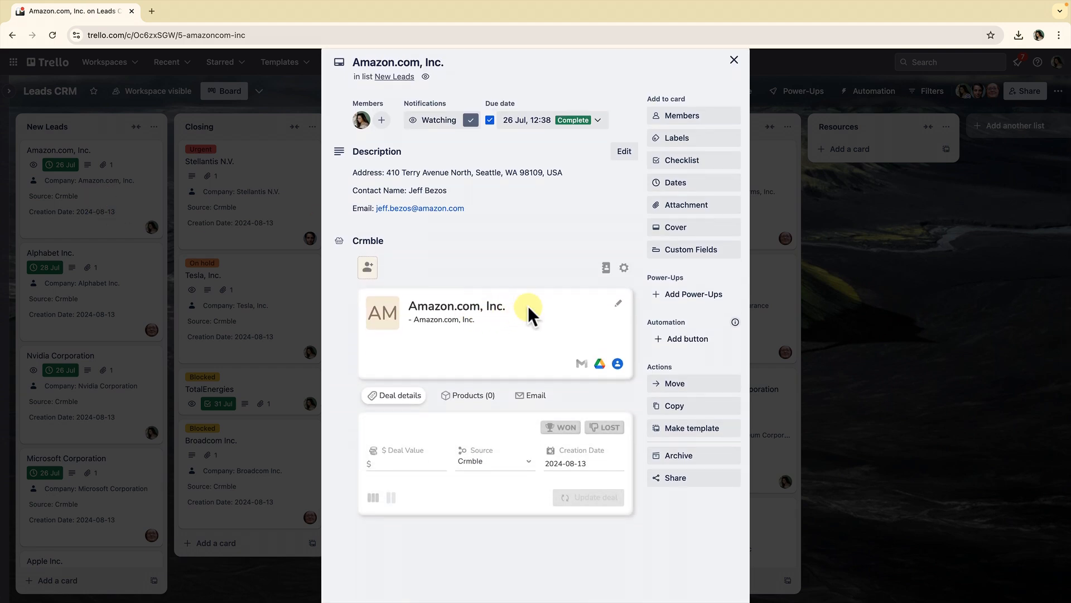
{"action": "left_click", "coordinate": [616, 307]}
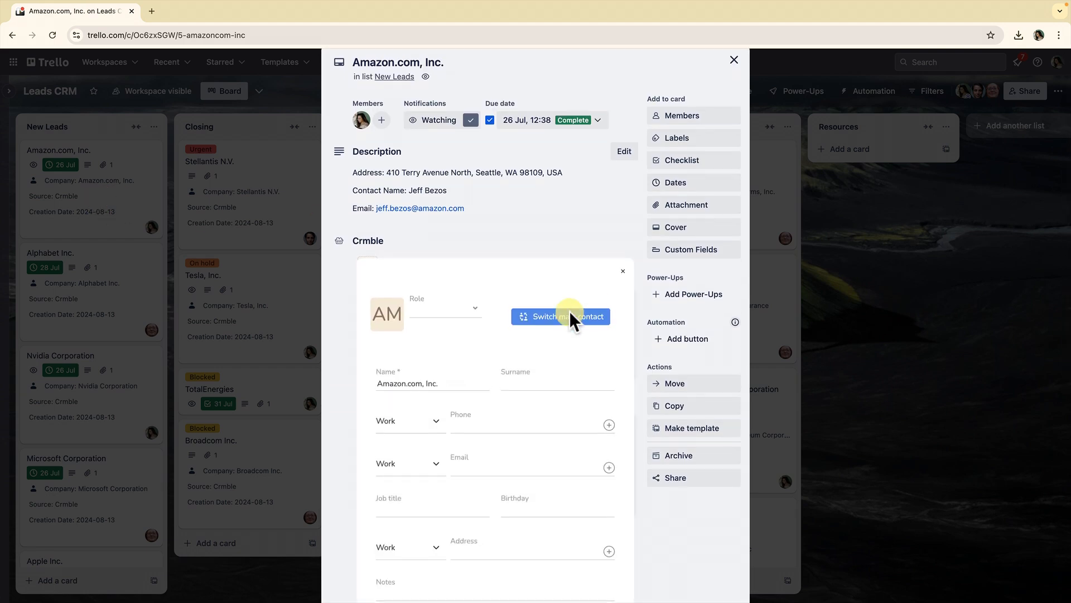
{"action": "scroll", "coordinate": [513, 324], "scroll_direction": "down", "scroll_amount": 1}
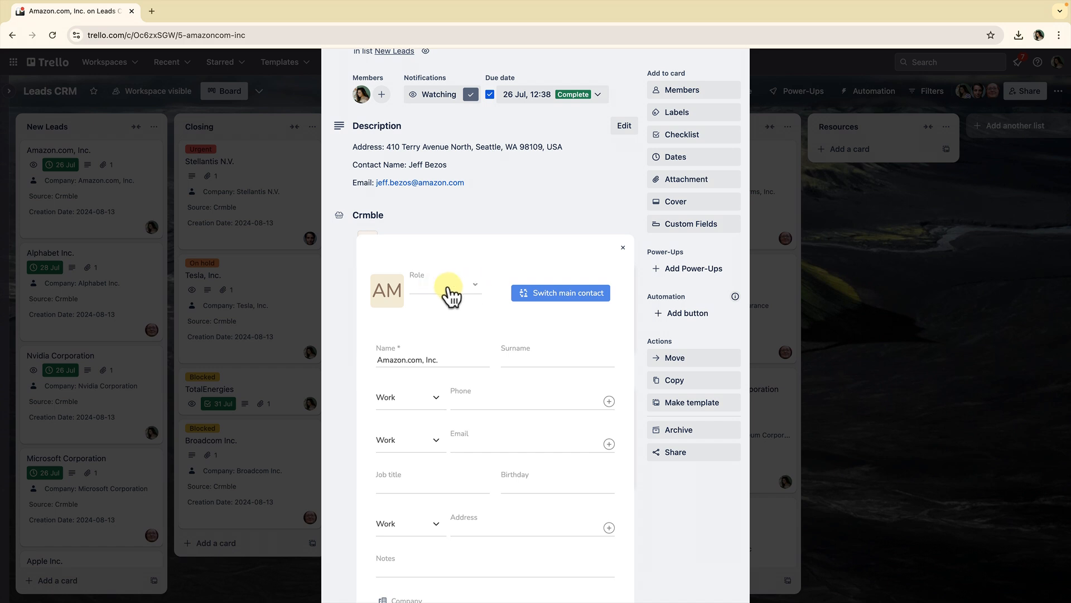
{"action": "left_click", "coordinate": [474, 294]}
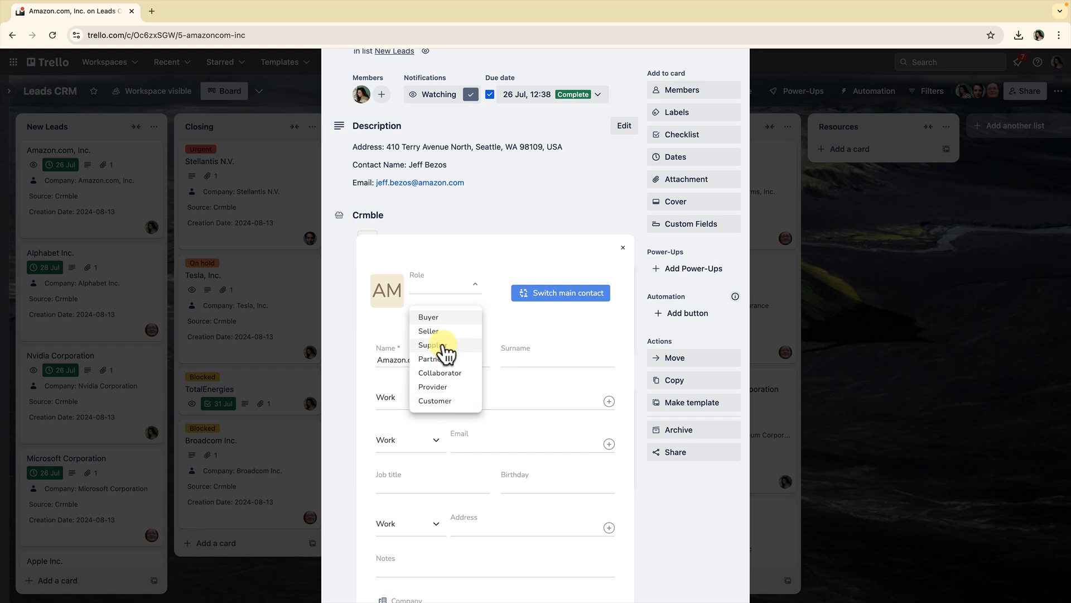
{"action": "left_click", "coordinate": [446, 348]}
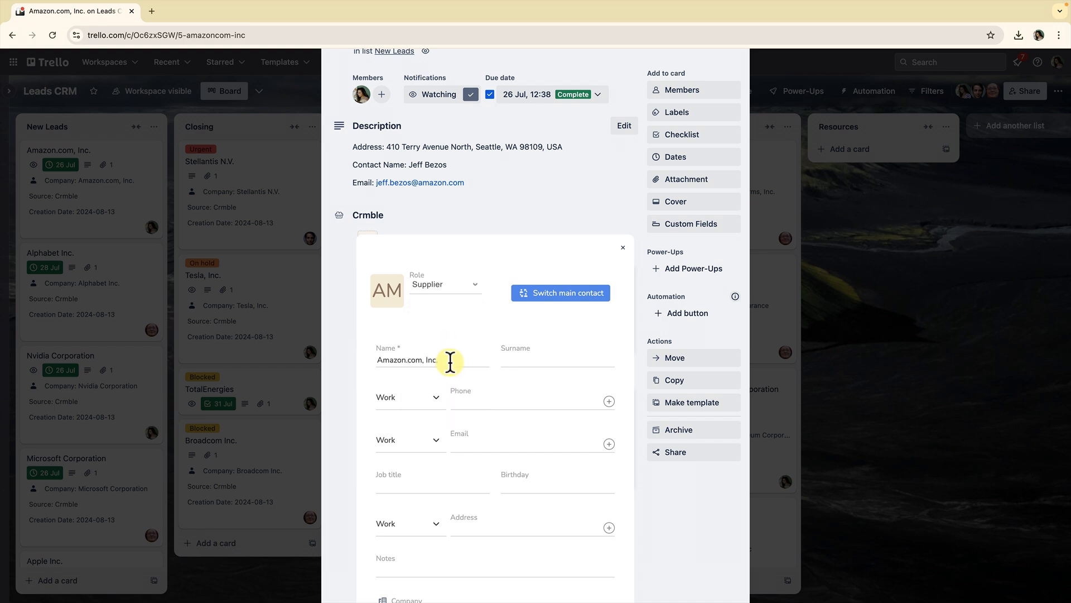
Replace the Amazon.com, Inc. contact's name with the first name and surname of the person given in the card description
{"action": "scroll", "coordinate": [426, 363], "scroll_direction": "down", "scroll_amount": 2}
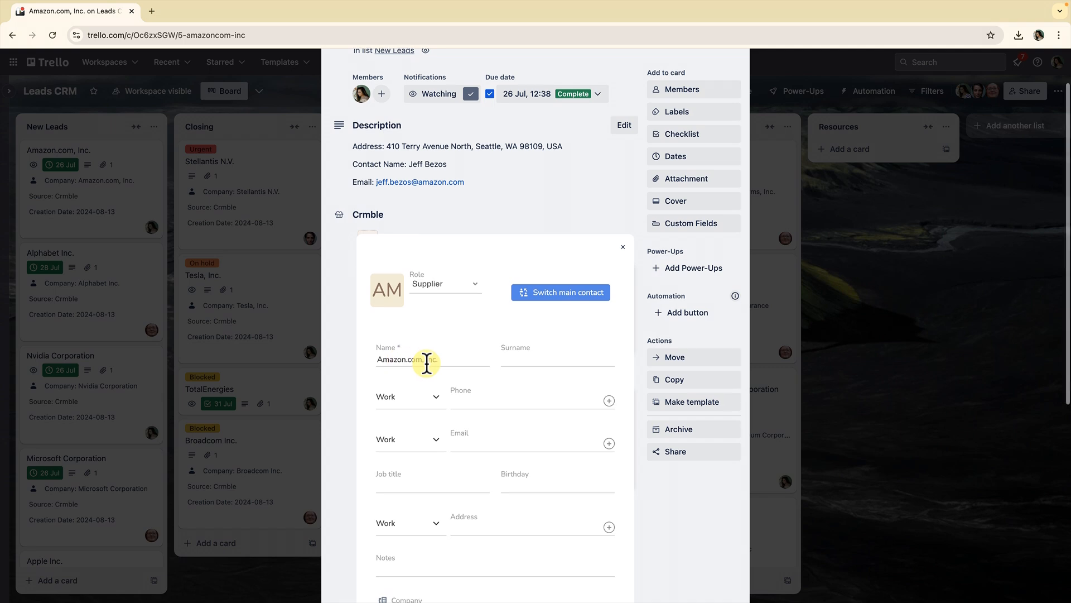
{"action": "scroll", "coordinate": [427, 363], "scroll_direction": "down", "scroll_amount": 1}
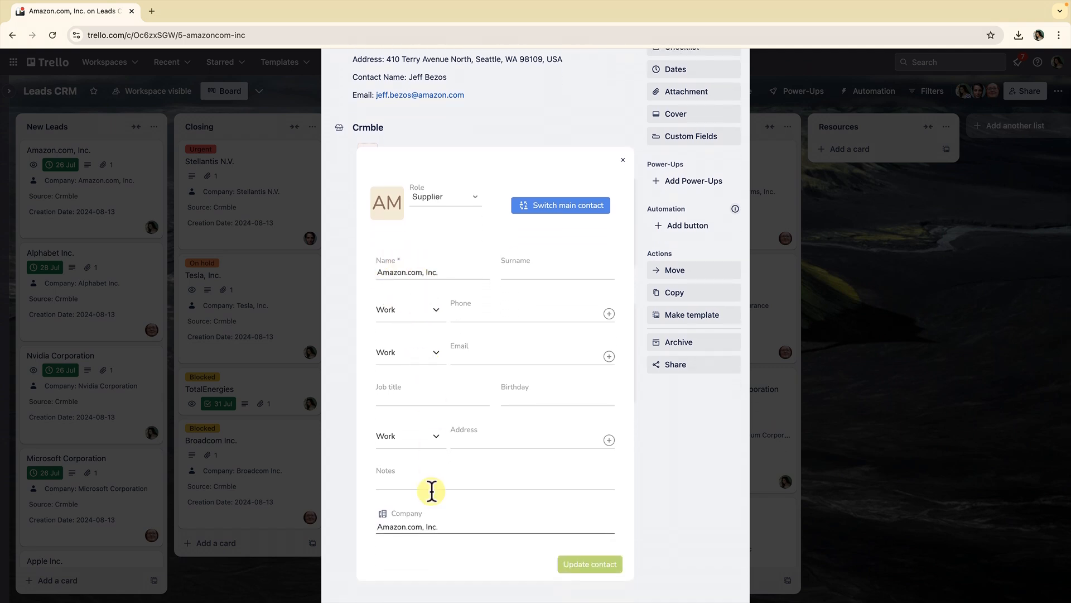
{"action": "scroll", "coordinate": [485, 477], "scroll_direction": "up", "scroll_amount": 4}
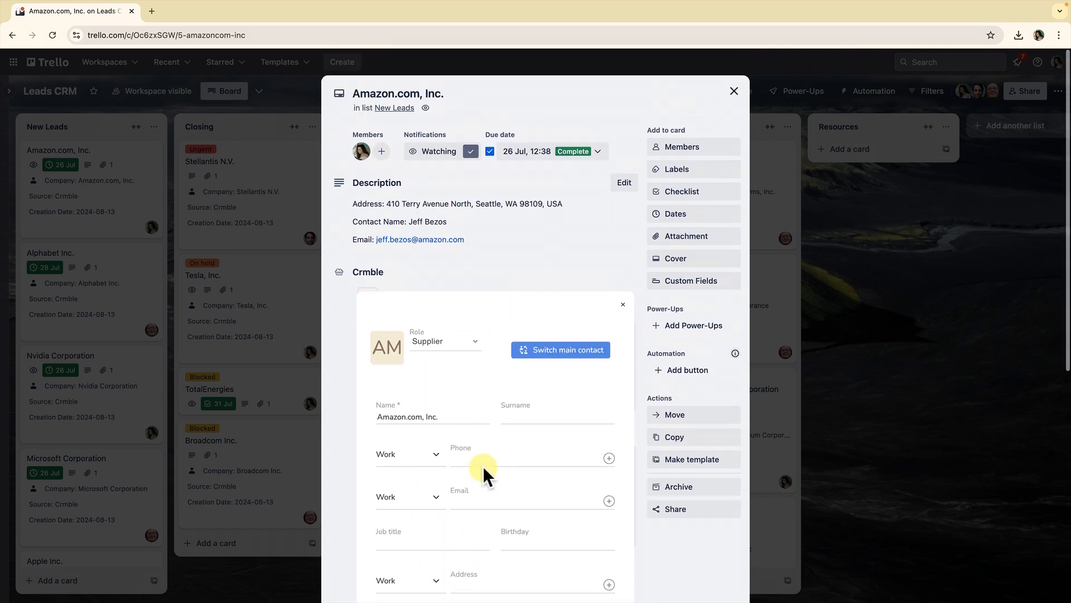
{"action": "scroll", "coordinate": [447, 419], "scroll_direction": "down", "scroll_amount": 1}
{"action": "left_click_drag", "start_coordinate": [444, 409], "coordinate": [357, 410]}
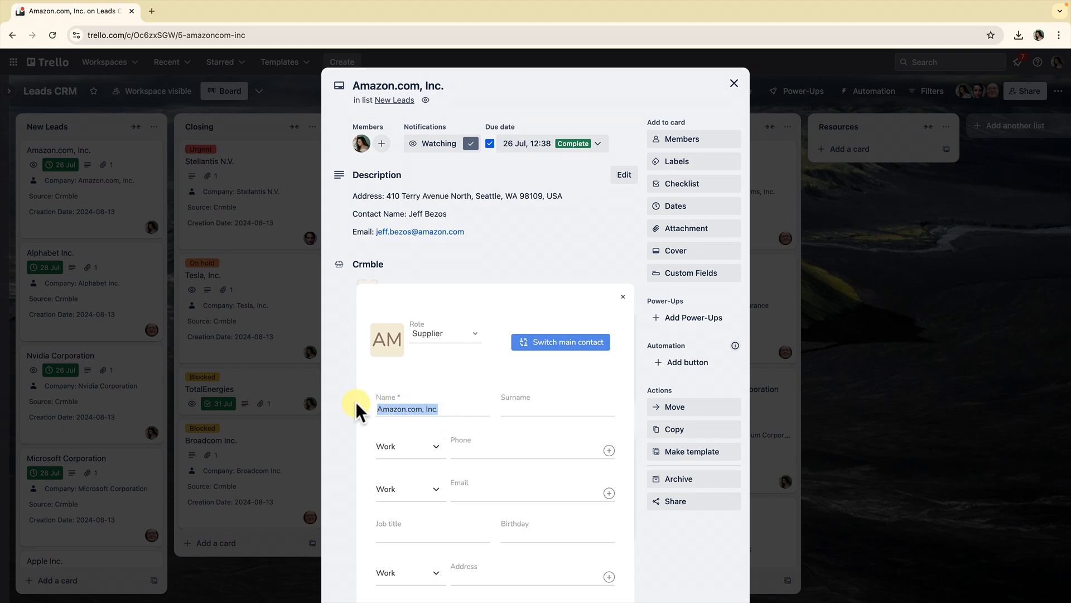
{"action": "key", "text": "BackSpace"}
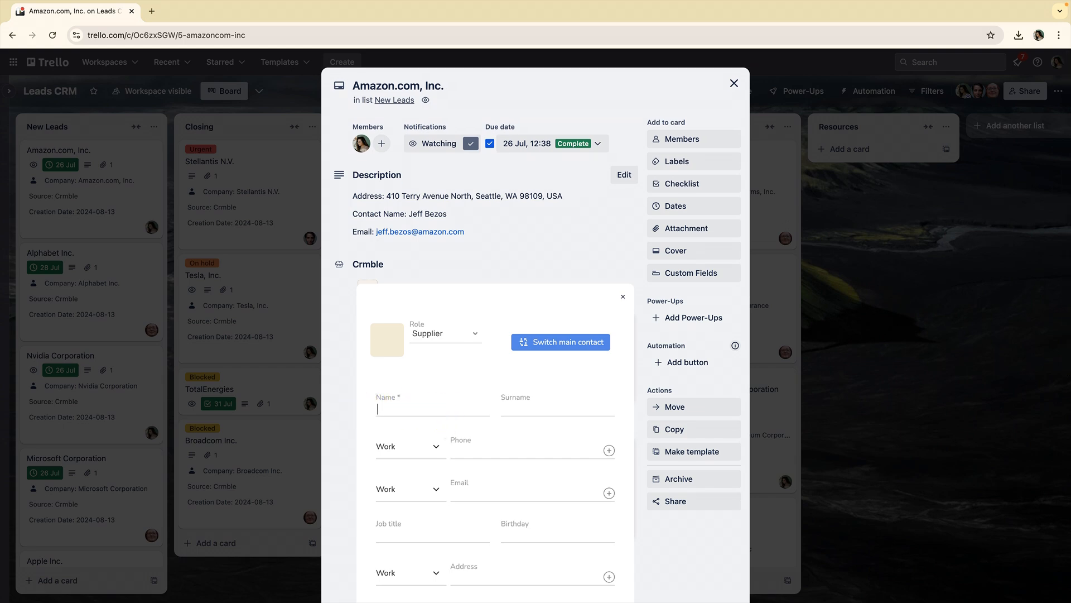
{"action": "type", "text": "Jeff"}
{"action": "key", "text": "Tab"}
{"action": "type", "text": "Bezoz"}
{"action": "key", "text": "BackSpace"}
{"action": "type", "text": "s"}
Fill in the contact's work email with the address from the card description and update the contact
{"action": "scroll", "coordinate": [475, 408], "scroll_direction": "down", "scroll_amount": 1}
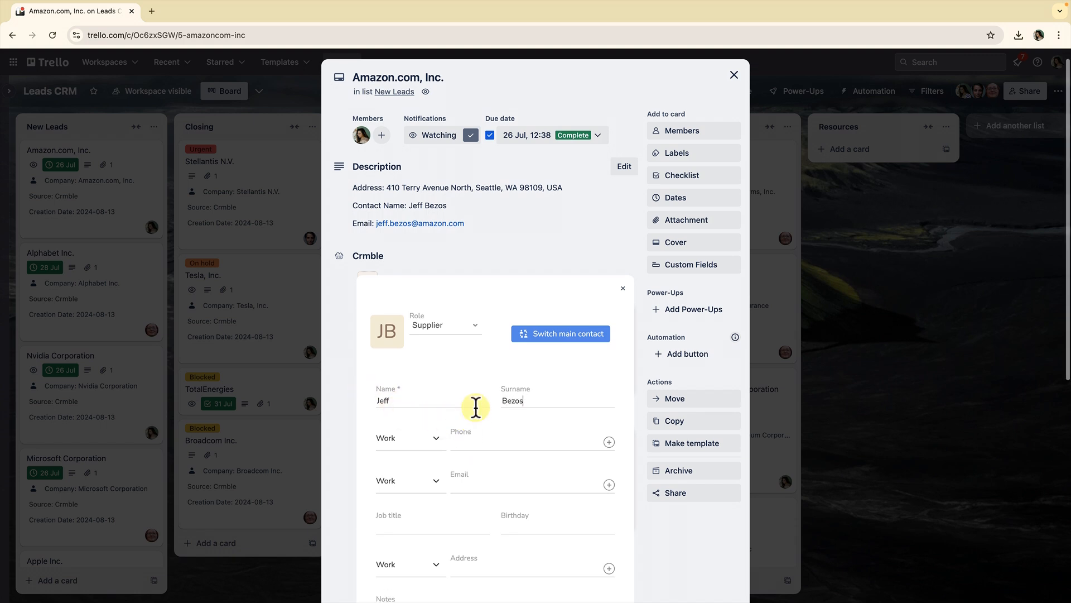
{"action": "scroll", "coordinate": [494, 280], "scroll_direction": "down", "scroll_amount": 5}
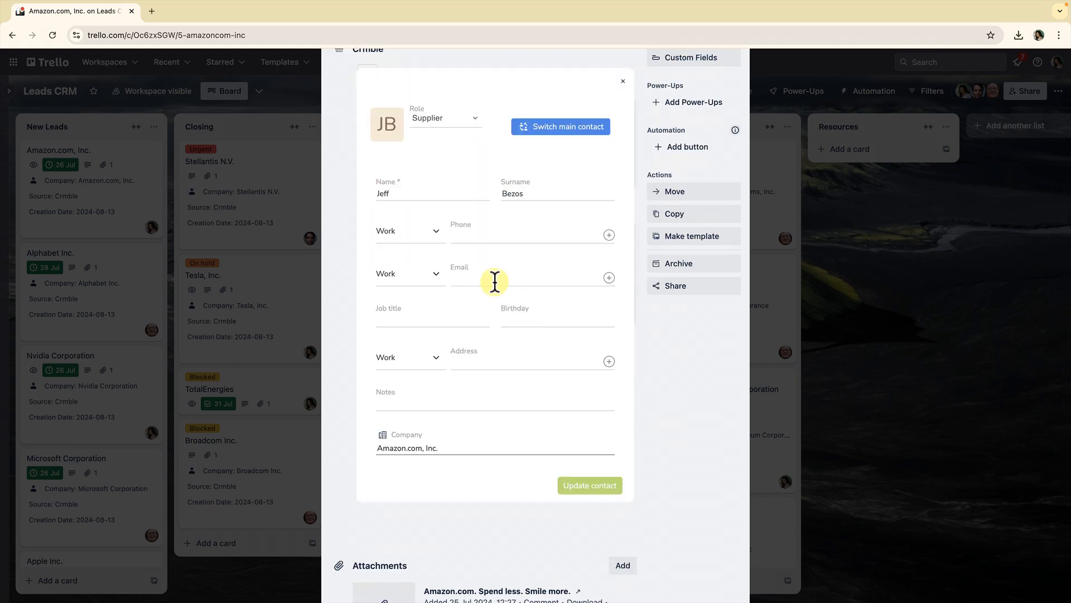
{"action": "left_click", "coordinate": [494, 280]}
{"action": "key", "text": "ctrl+v"}
{"action": "left_click", "coordinate": [583, 487]}
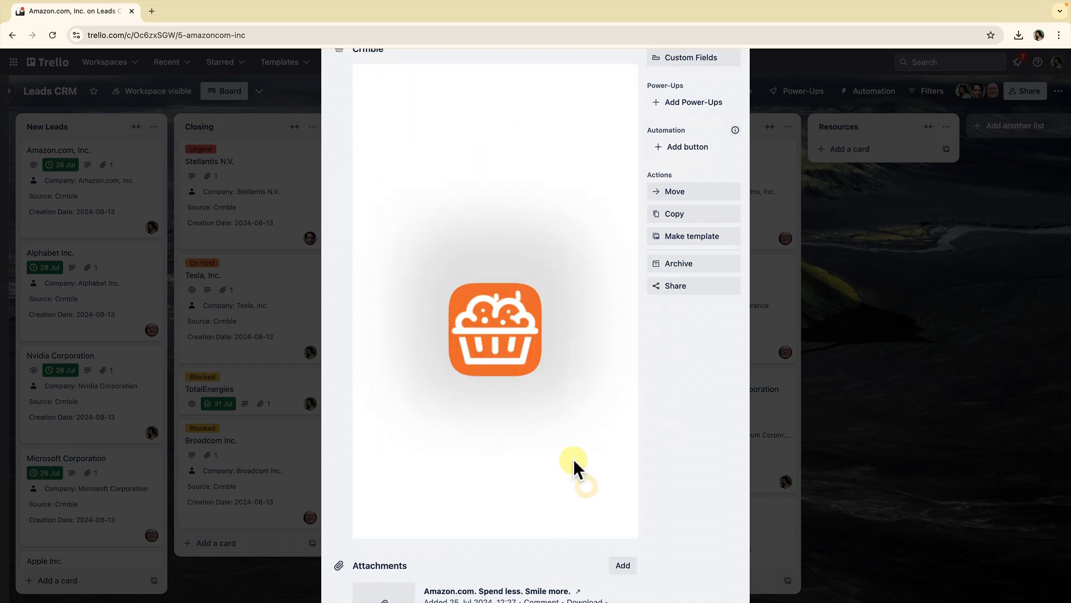
{"action": "scroll", "coordinate": [505, 347], "scroll_direction": "up", "scroll_amount": 5}
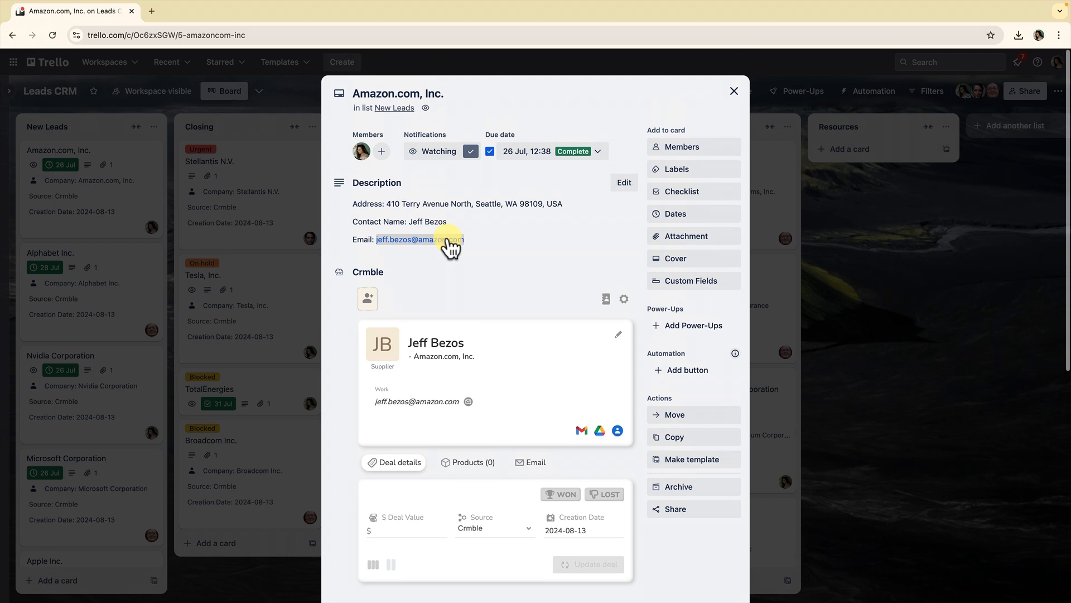
Set the Amazon.com, Inc. deal value to $10000, update the deal and close the card
{"action": "scroll", "coordinate": [450, 245], "scroll_direction": "down", "scroll_amount": 1}
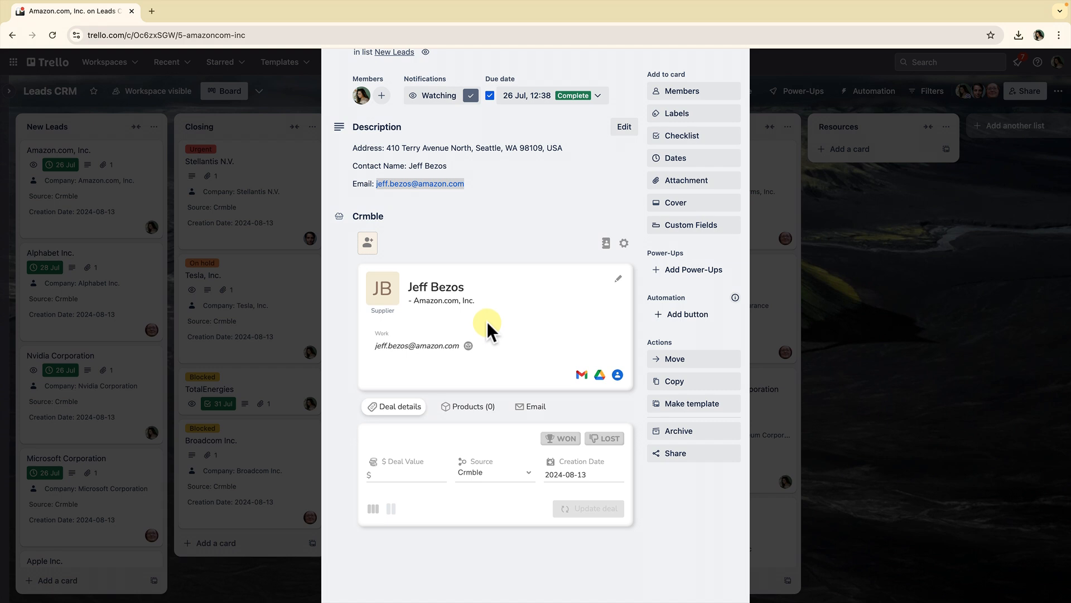
{"action": "scroll", "coordinate": [502, 380], "scroll_direction": "down", "scroll_amount": 1}
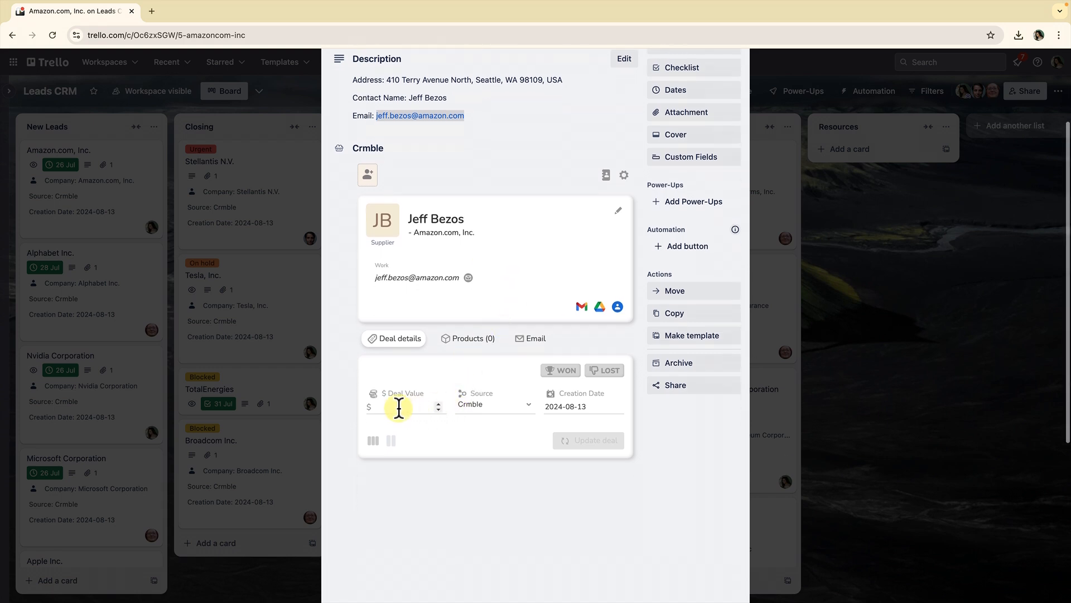
{"action": "left_click", "coordinate": [399, 407]}
{"action": "type", "text": "10"}
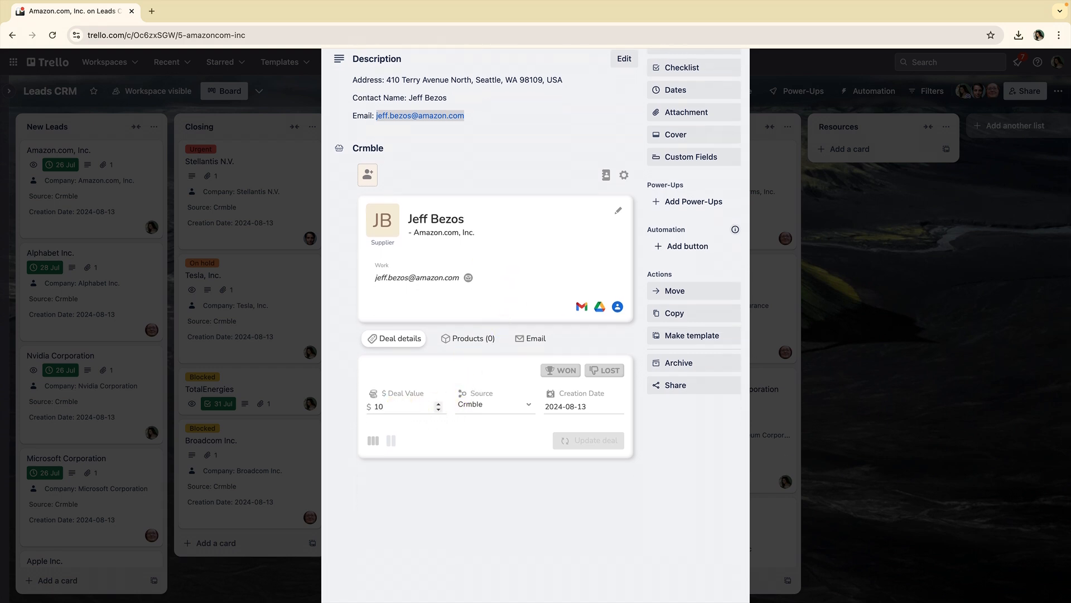
{"action": "type", "text": "000"}
{"action": "left_click", "coordinate": [569, 443]}
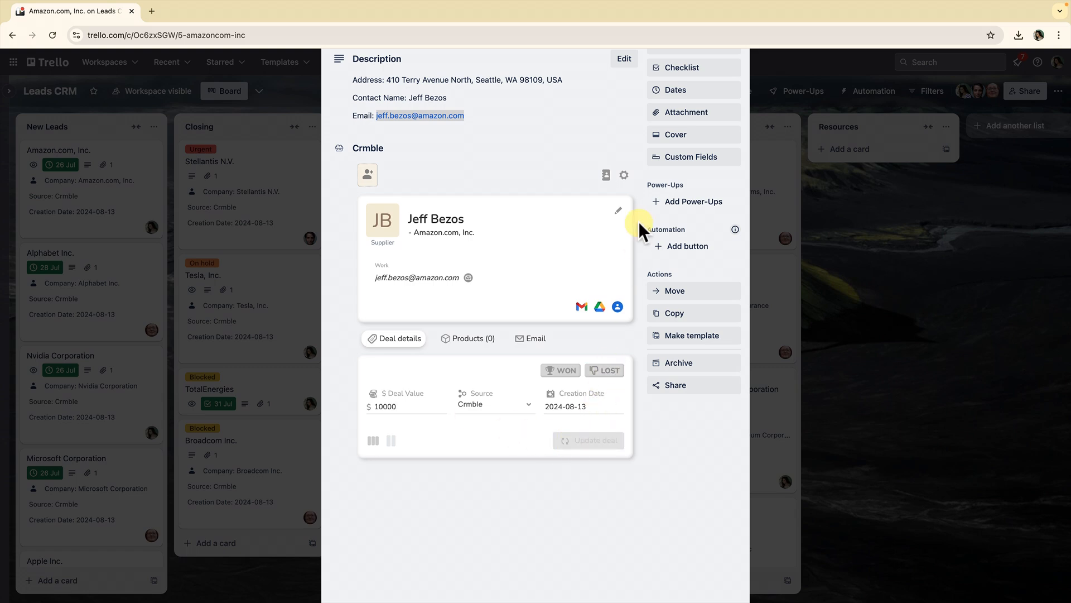
{"action": "scroll", "coordinate": [641, 229], "scroll_direction": "up", "scroll_amount": 3}
{"action": "left_click", "coordinate": [735, 91]}
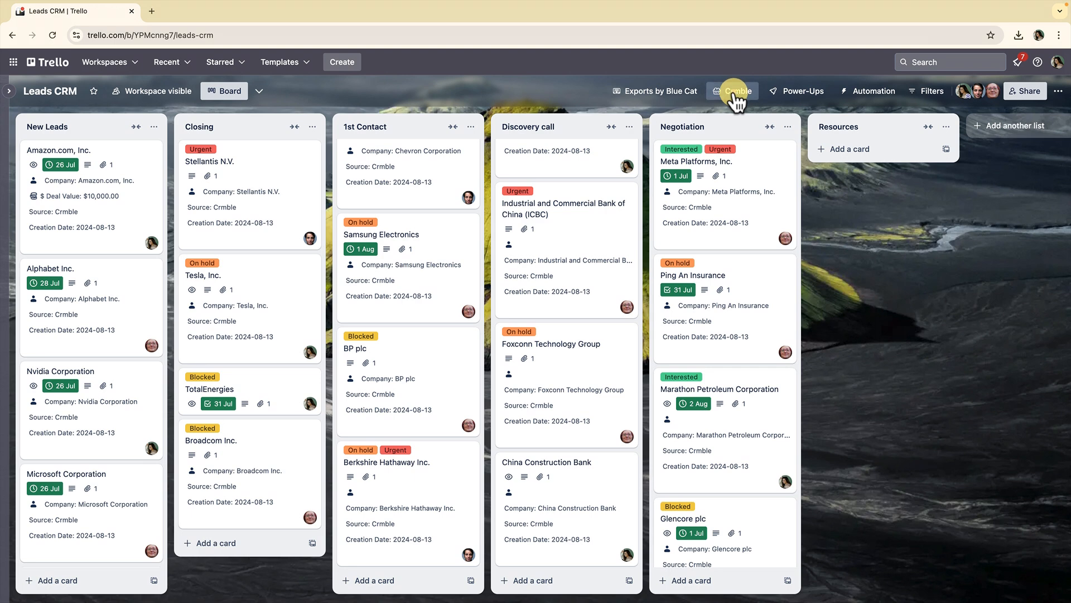
Open Crmble's Reports and turn on percentages to examine deals by value, pipeline stage and contact role
{"action": "left_click", "coordinate": [736, 93]}
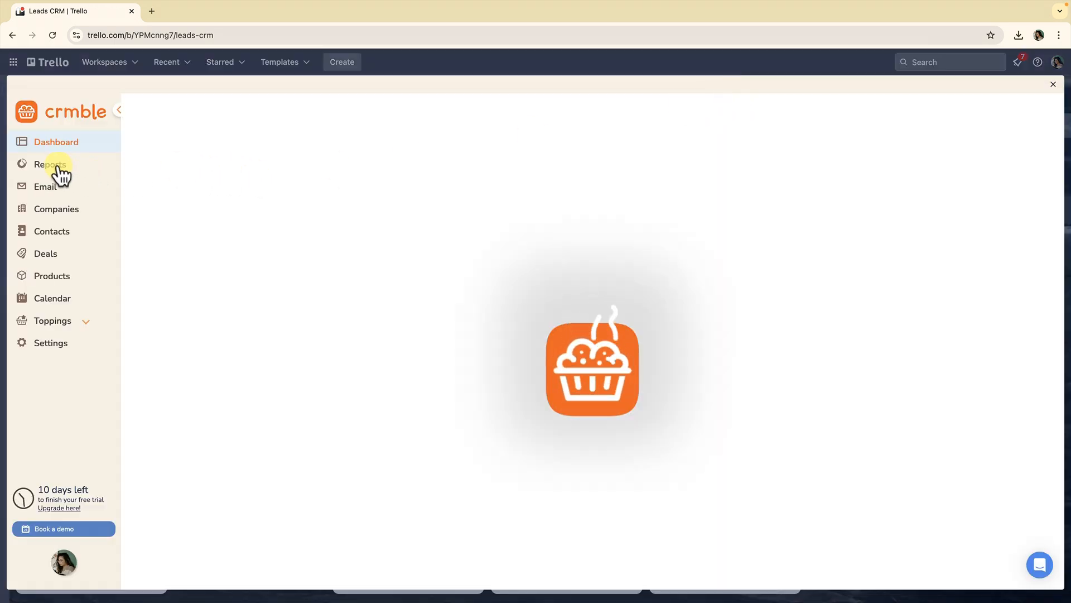
{"action": "left_click", "coordinate": [60, 167]}
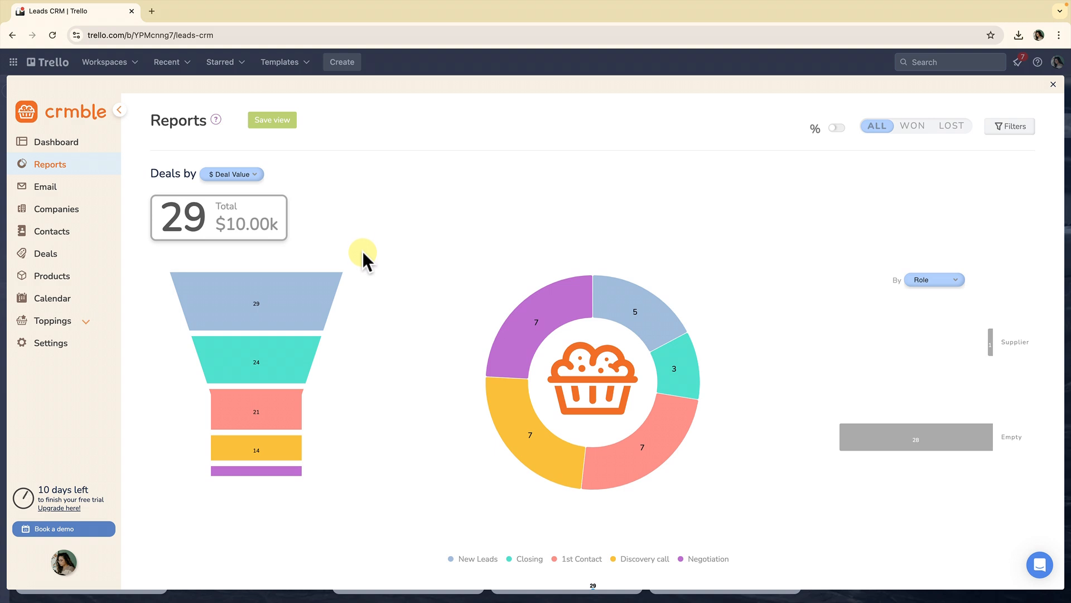
{"action": "scroll", "coordinate": [335, 245], "scroll_direction": "down", "scroll_amount": 2}
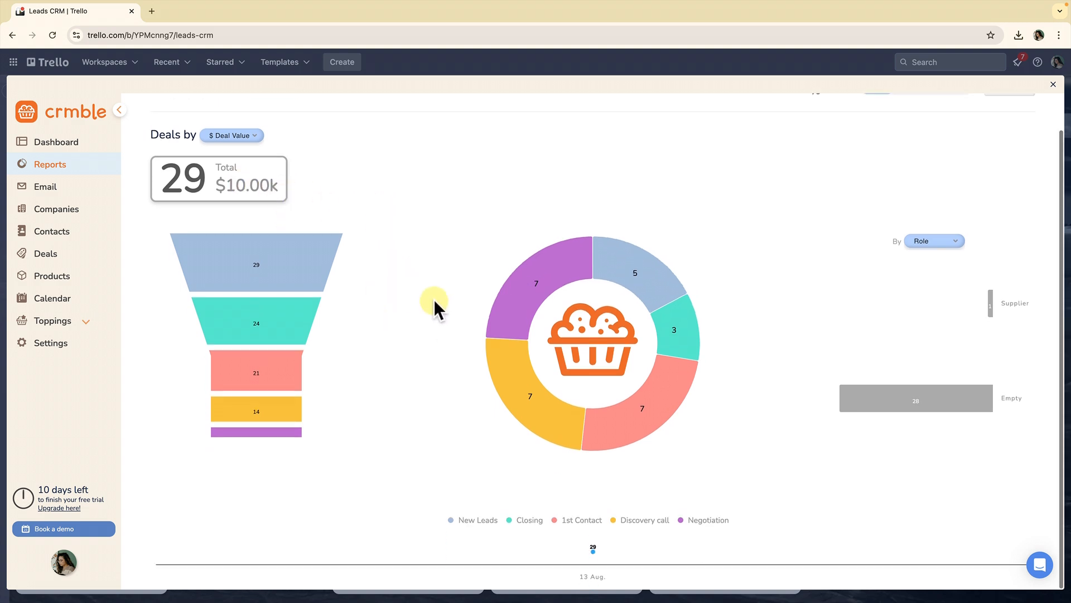
{"action": "scroll", "coordinate": [435, 284], "scroll_direction": "up", "scroll_amount": 2}
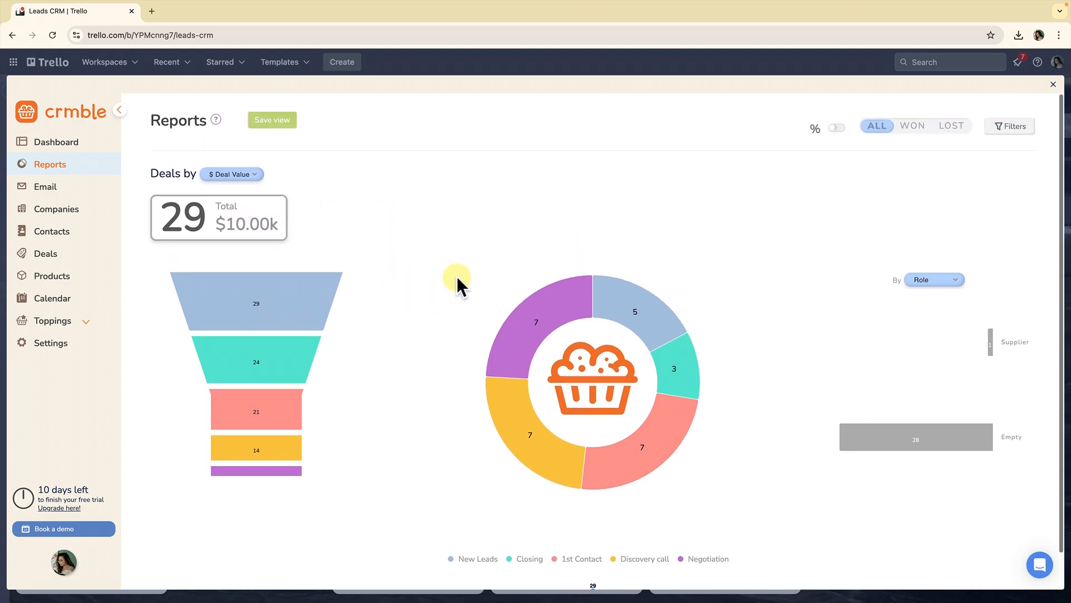
{"action": "left_click", "coordinate": [837, 129]}
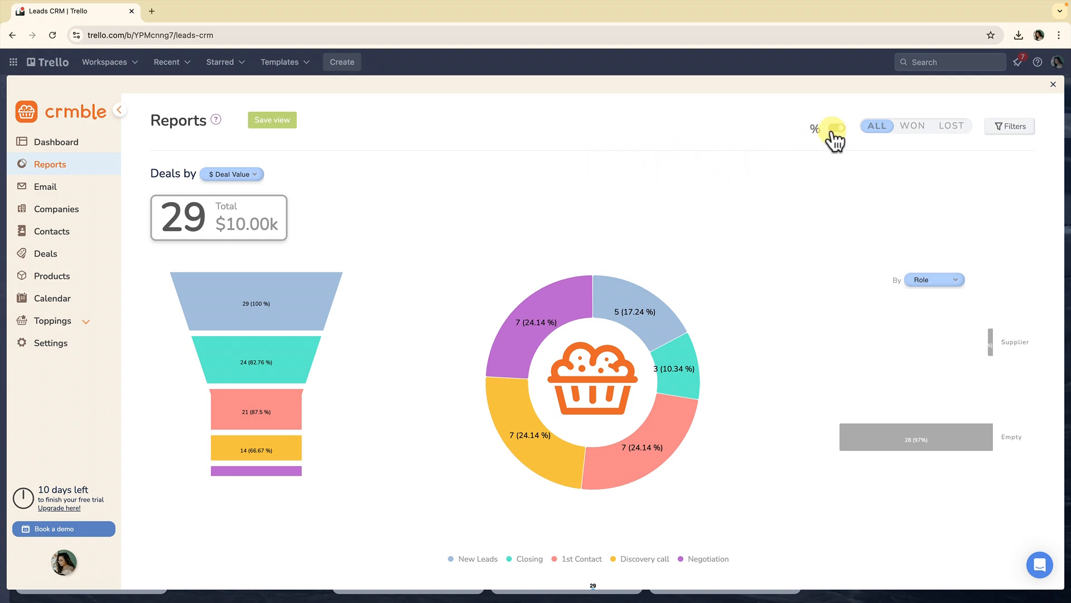
Examine the Deals table's contact, value, stage, label and member columns, then close Crmble
{"action": "left_click", "coordinate": [44, 254]}
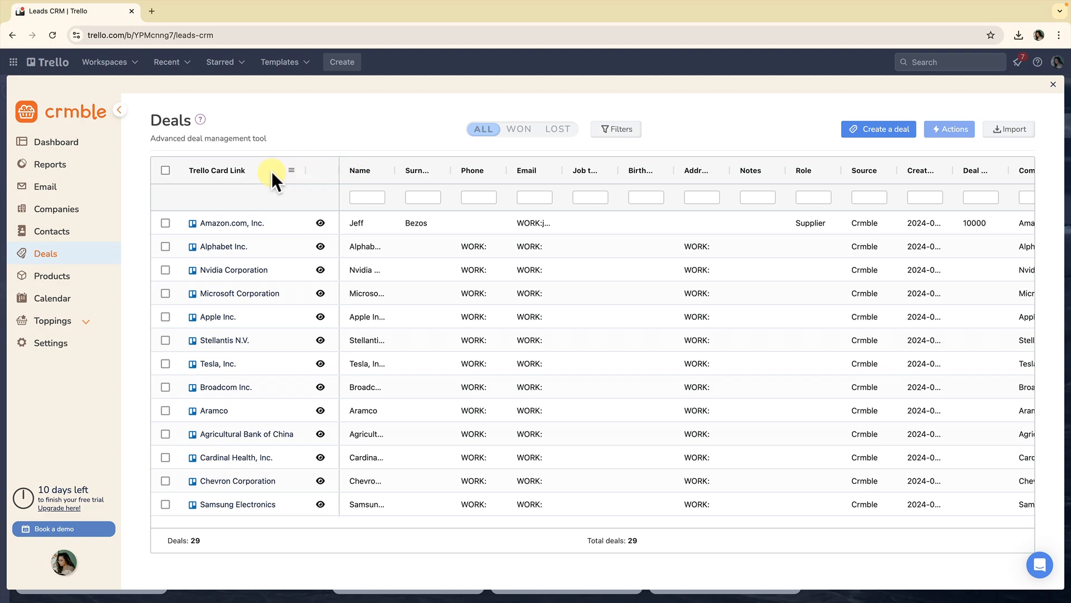
{"action": "scroll", "coordinate": [535, 264], "scroll_direction": "right", "scroll_amount": 10}
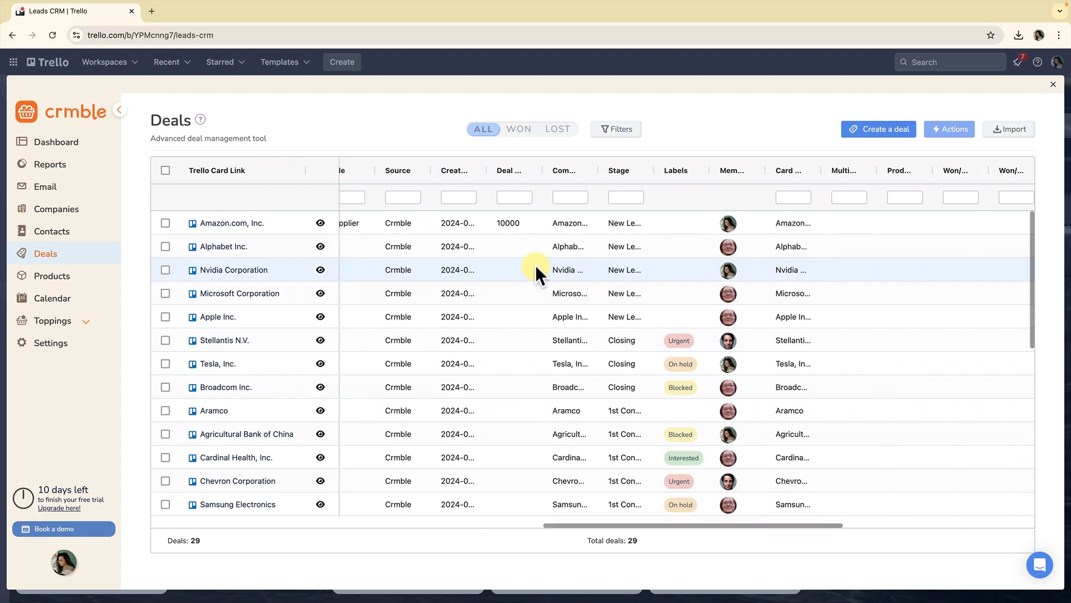
{"action": "scroll", "coordinate": [534, 264], "scroll_direction": "left", "scroll_amount": 5}
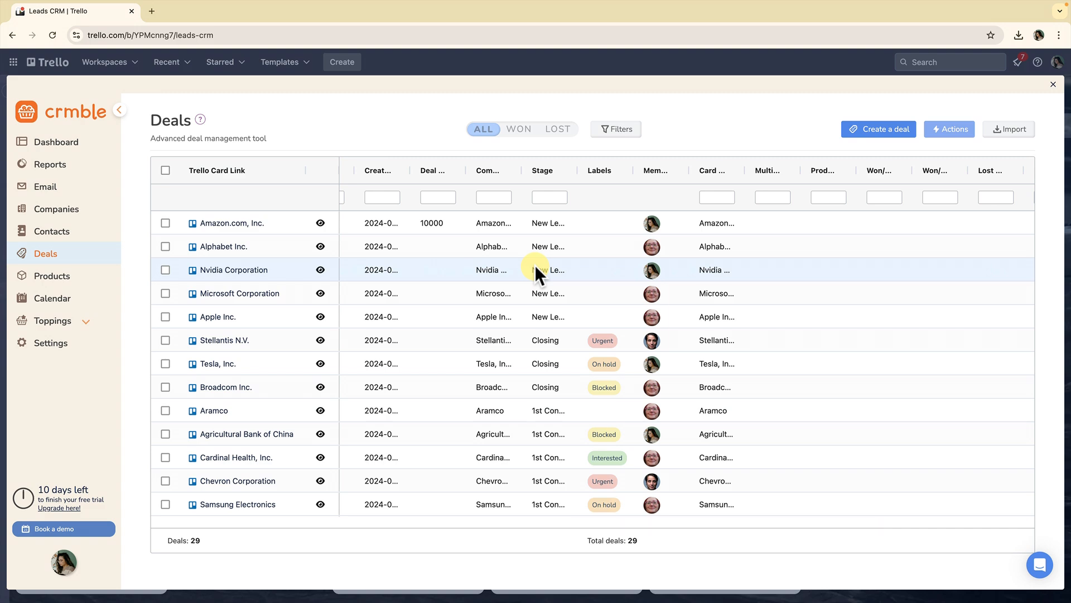
{"action": "left_click", "coordinate": [1053, 84]}
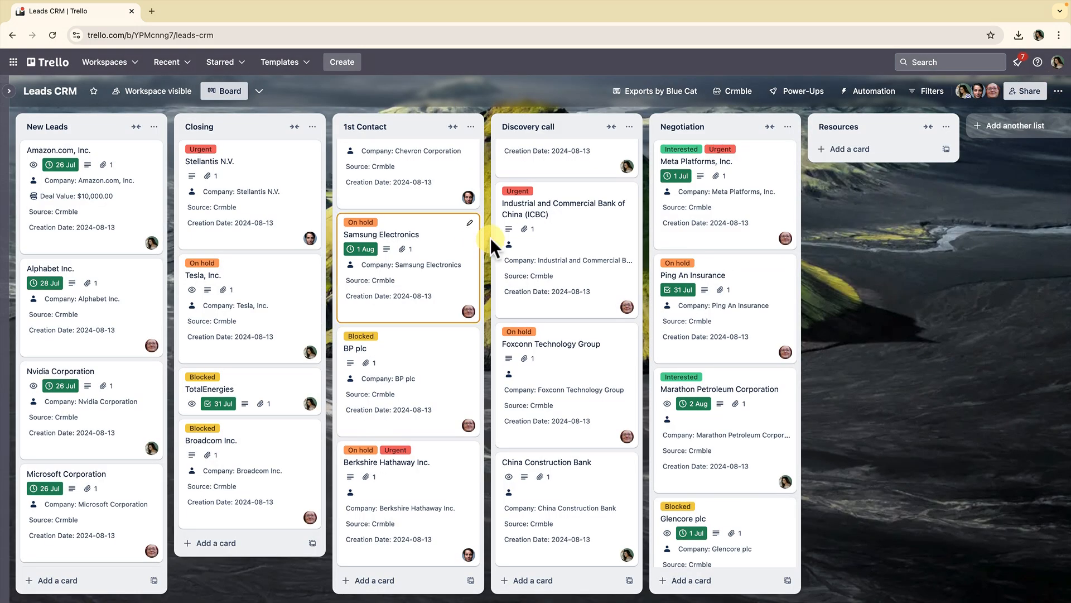
Review Crmble's Deals table, select all deals and check the available export formats without exporting
{"action": "left_click", "coordinate": [742, 90]}
{"action": "left_click", "coordinate": [48, 256]}
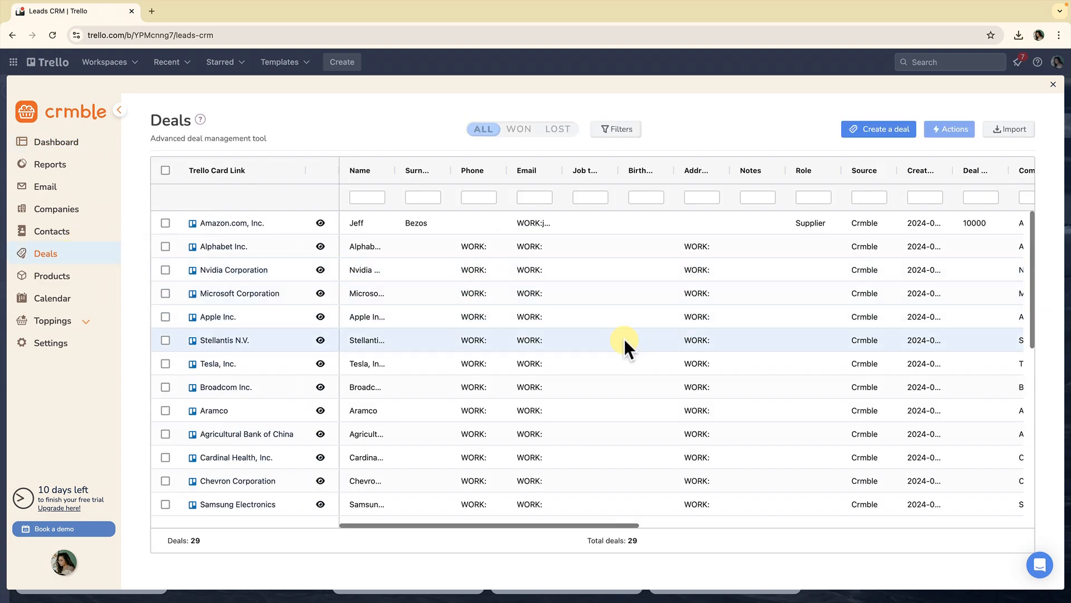
{"action": "scroll", "coordinate": [627, 335], "scroll_direction": "down", "scroll_amount": 3}
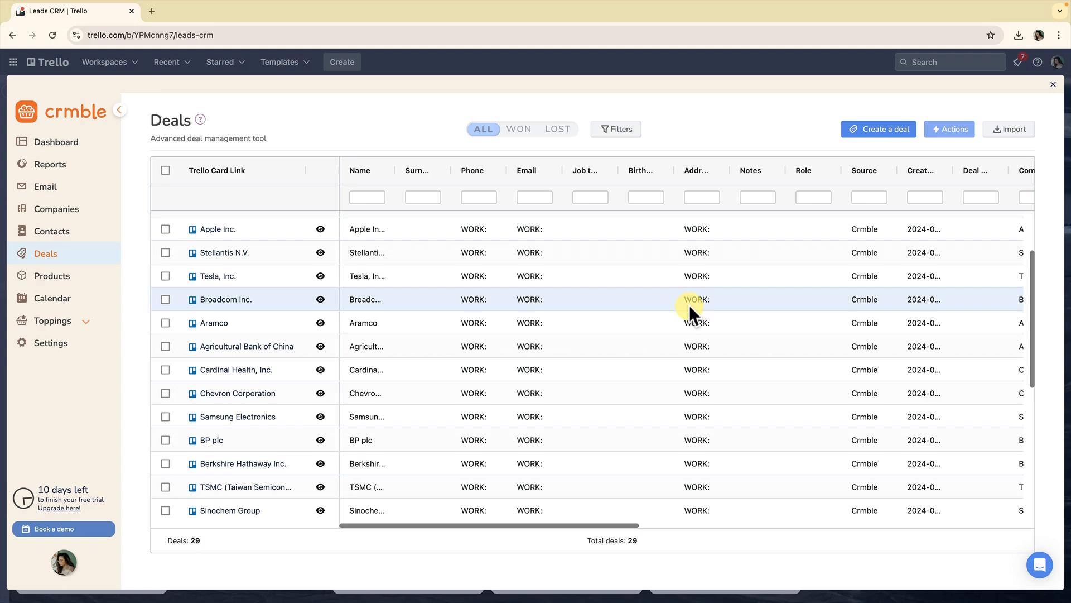
{"action": "scroll", "coordinate": [616, 334], "scroll_direction": "down", "scroll_amount": 5}
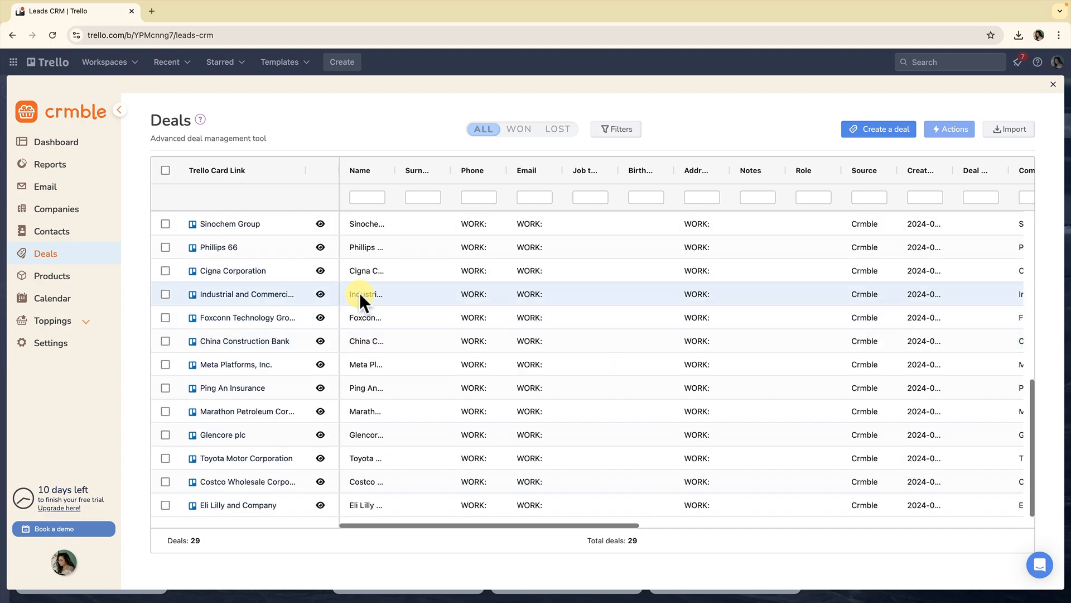
{"action": "left_click", "coordinate": [165, 170]}
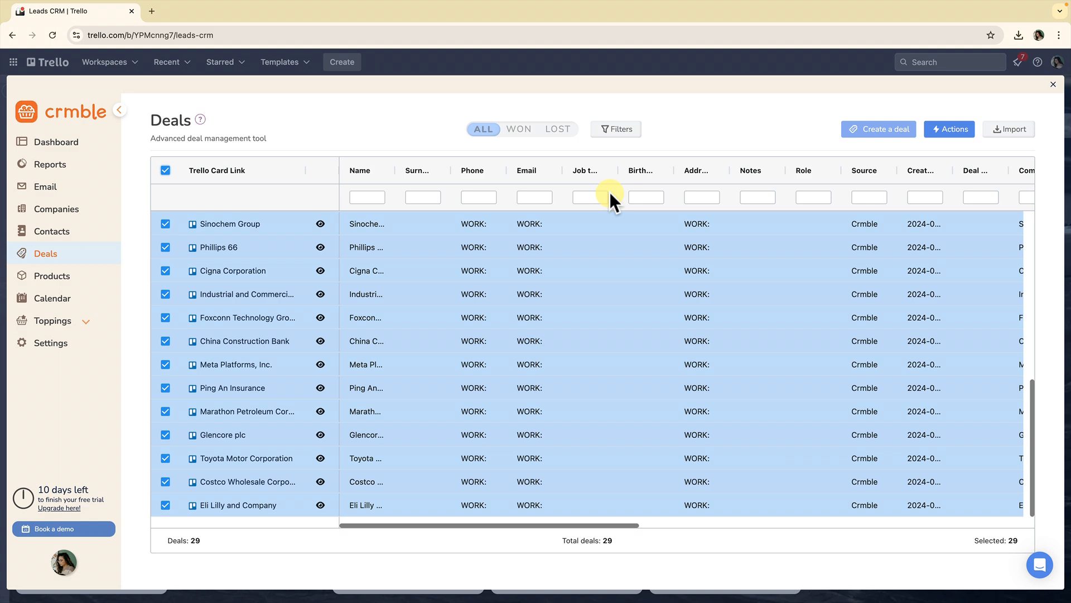
{"action": "left_click", "coordinate": [958, 132]}
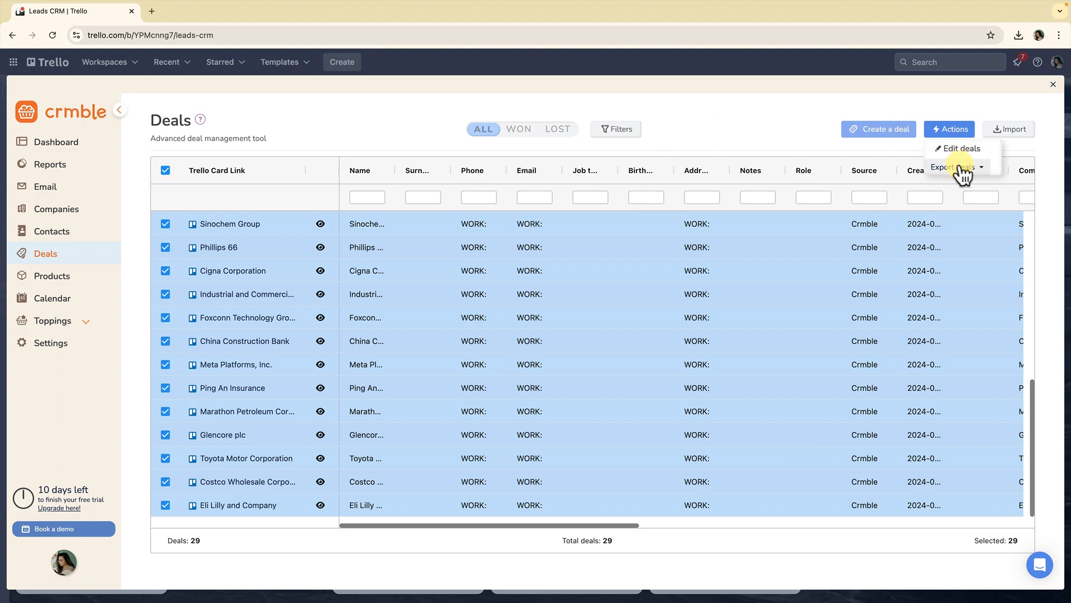
{"action": "left_click", "coordinate": [957, 167]}
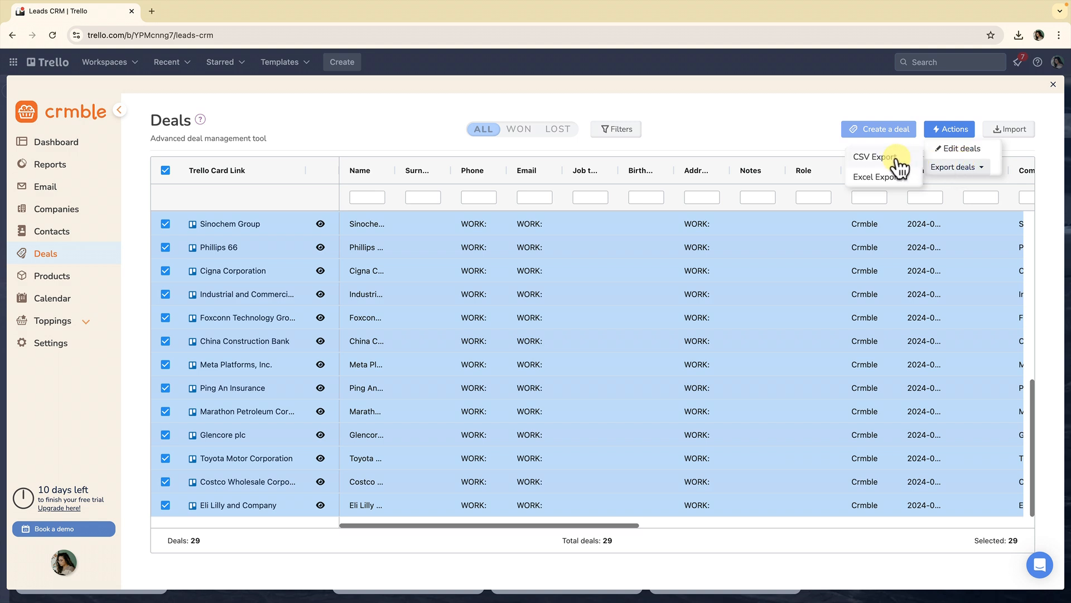
{"action": "left_click", "coordinate": [735, 101]}
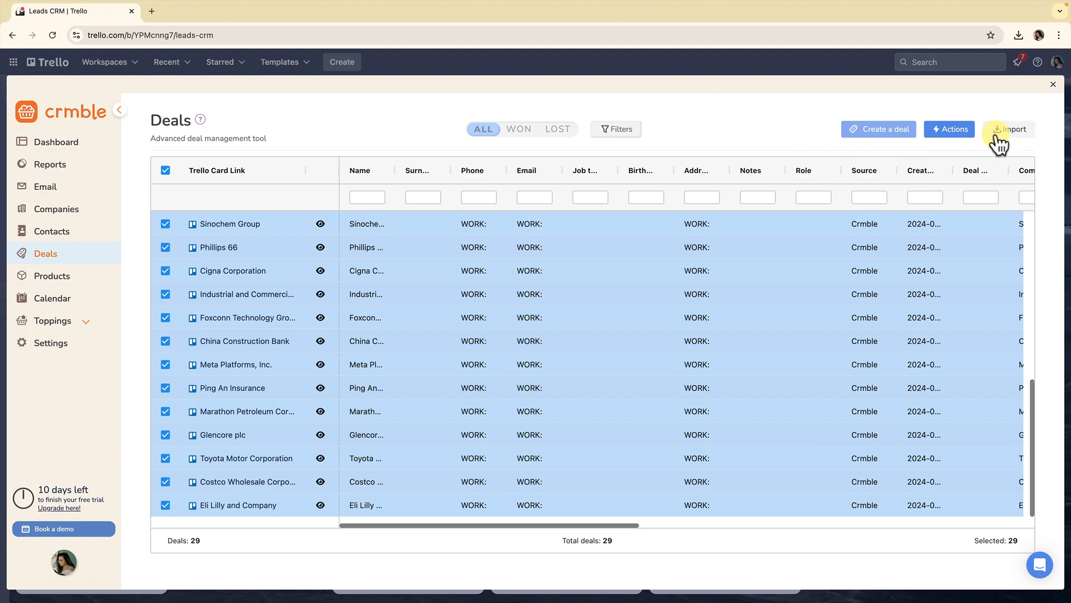
Open Crmble's Contacts and look through the whole contact list
{"action": "left_click", "coordinate": [80, 234]}
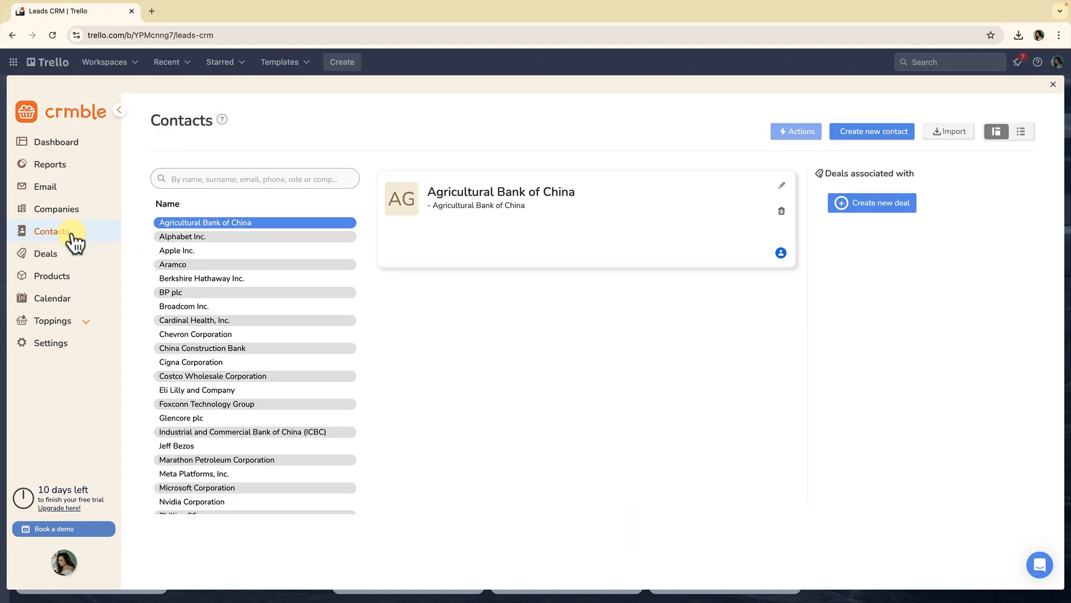
{"action": "scroll", "coordinate": [346, 311], "scroll_direction": "down", "scroll_amount": 3}
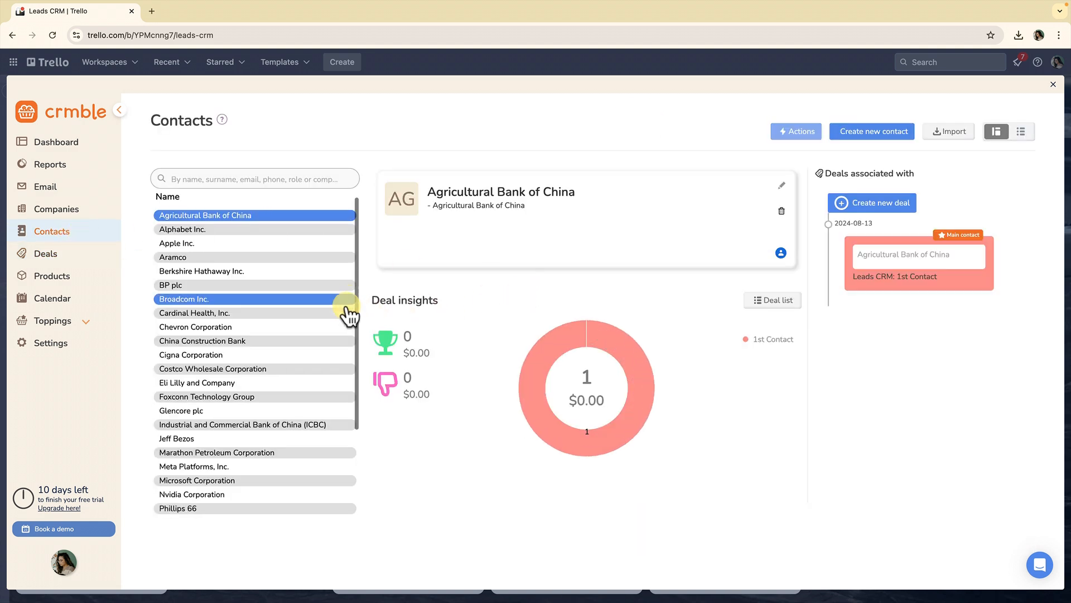
{"action": "scroll", "coordinate": [334, 315], "scroll_direction": "up", "scroll_amount": 1}
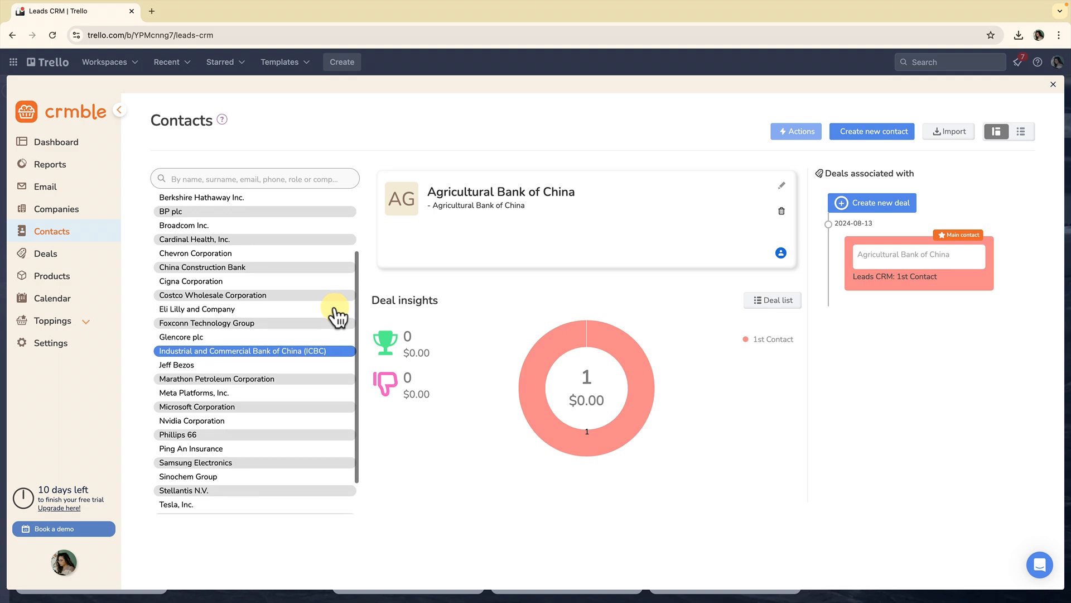
{"action": "scroll", "coordinate": [334, 316], "scroll_direction": "down", "scroll_amount": 1}
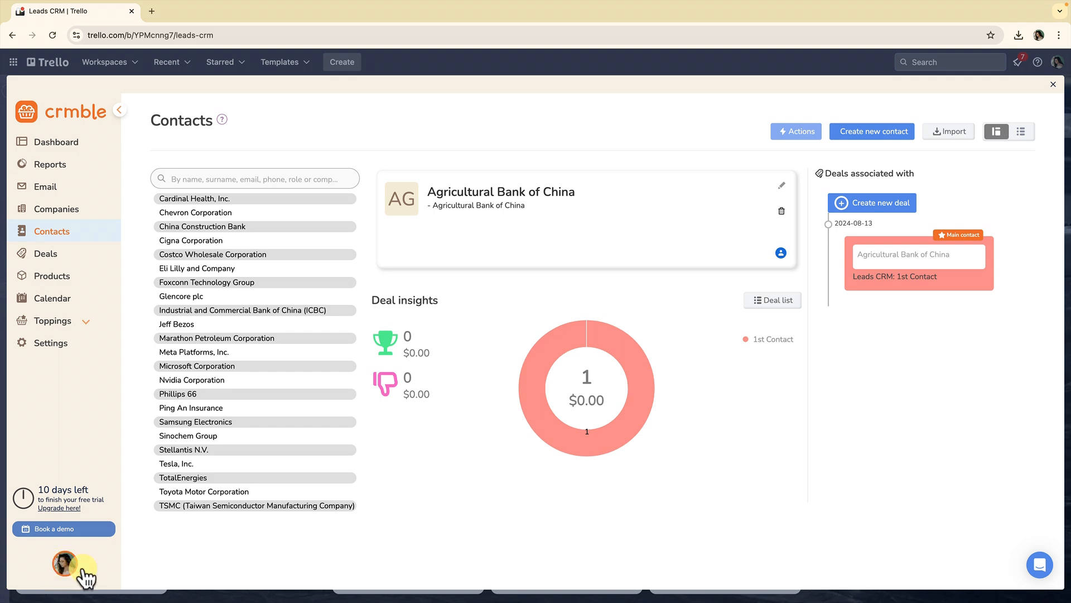
View the Crmble team overview and return from it to the Leads CRM board
{"action": "left_click", "coordinate": [64, 564]}
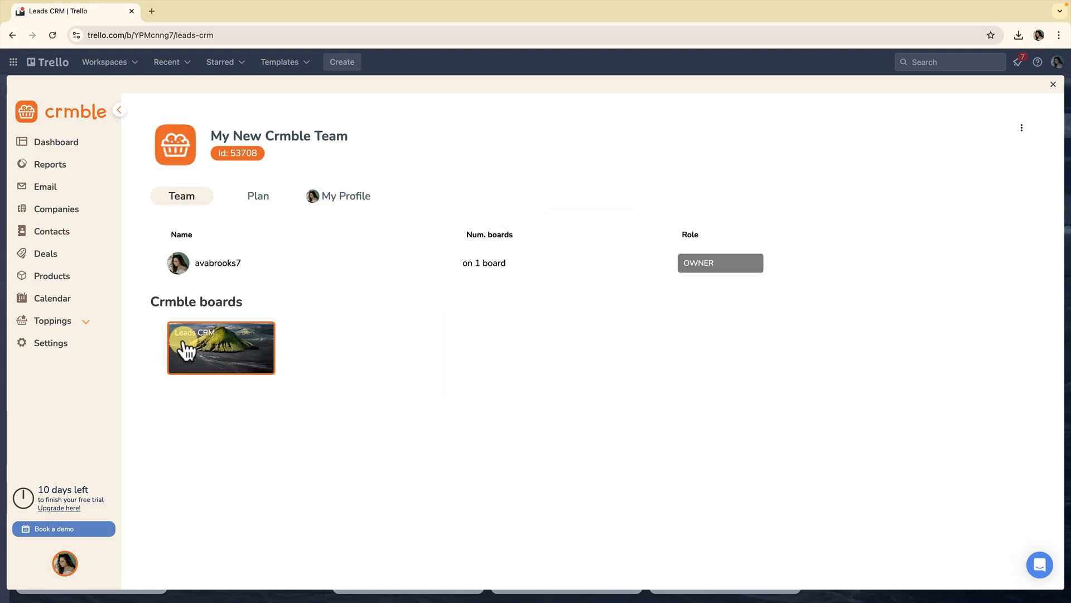
{"action": "left_click", "coordinate": [182, 351]}
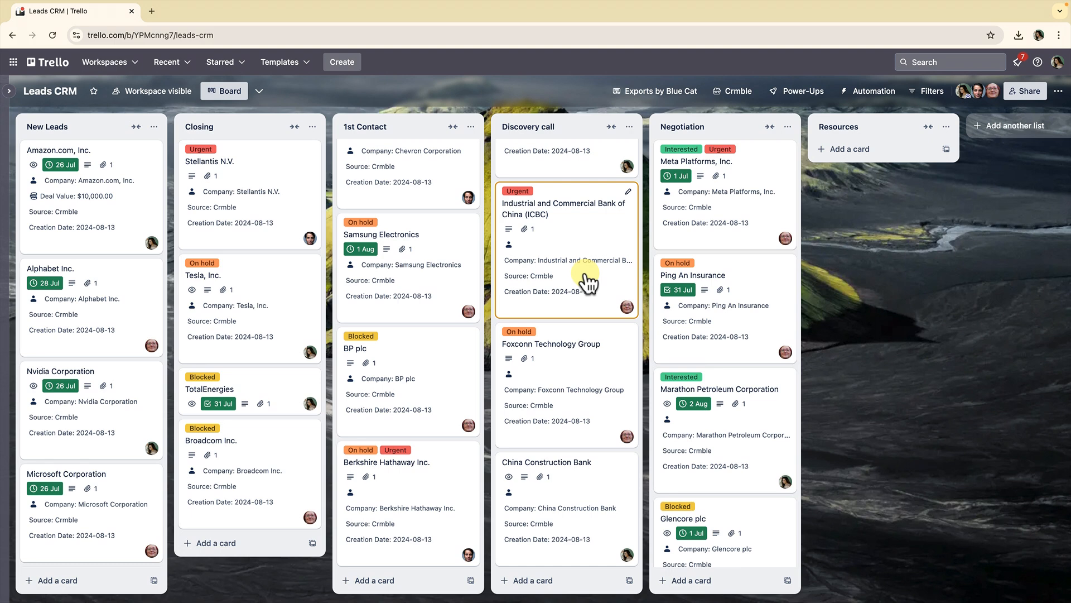
Reopen Crmble from the Leads CRM board
{"action": "left_click", "coordinate": [737, 92]}
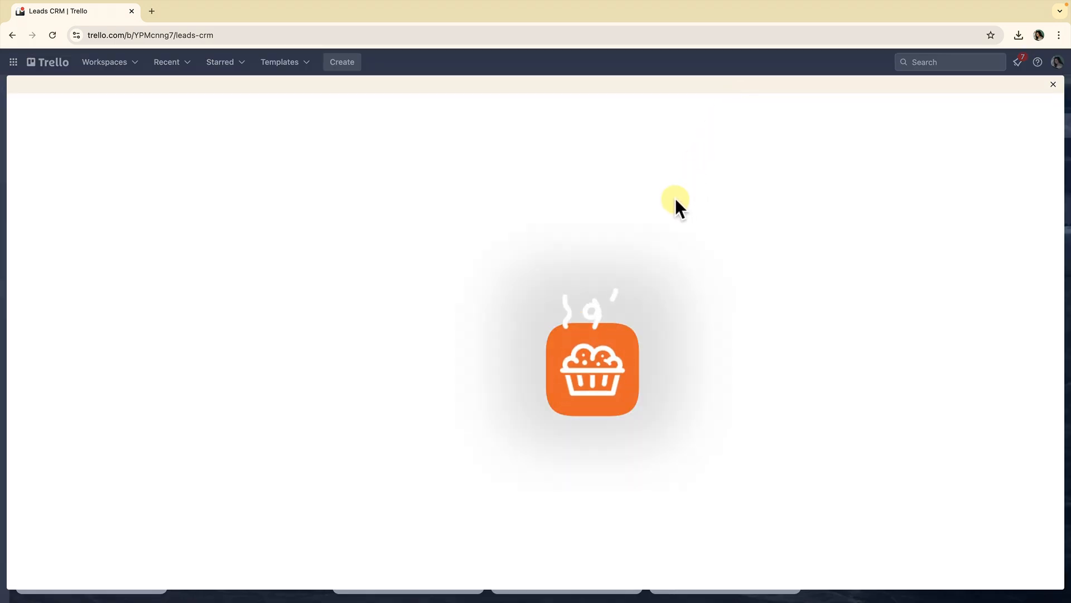